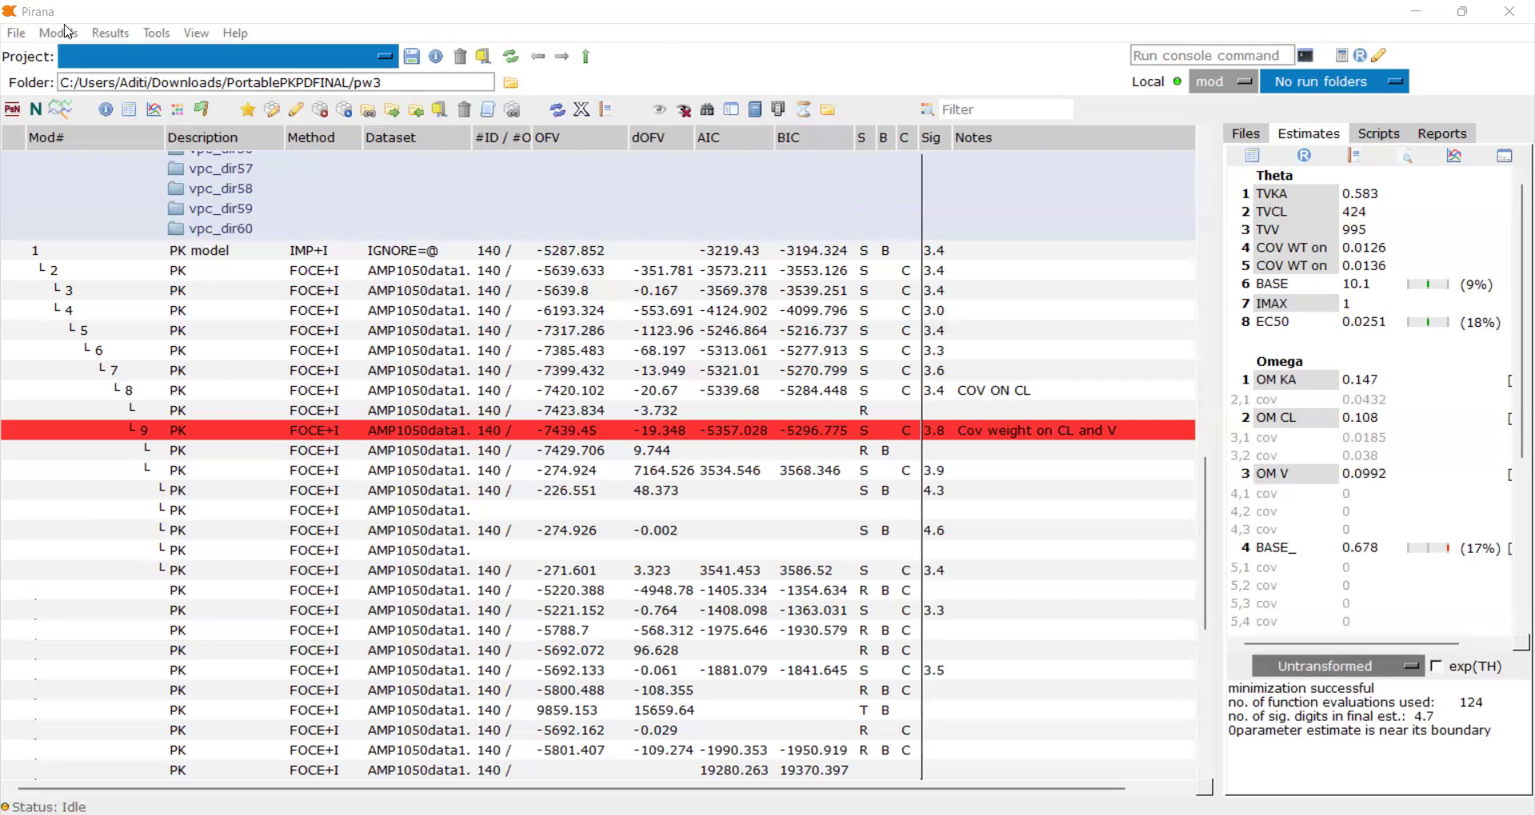
{"action": "left_click", "coordinate": [110, 33]}
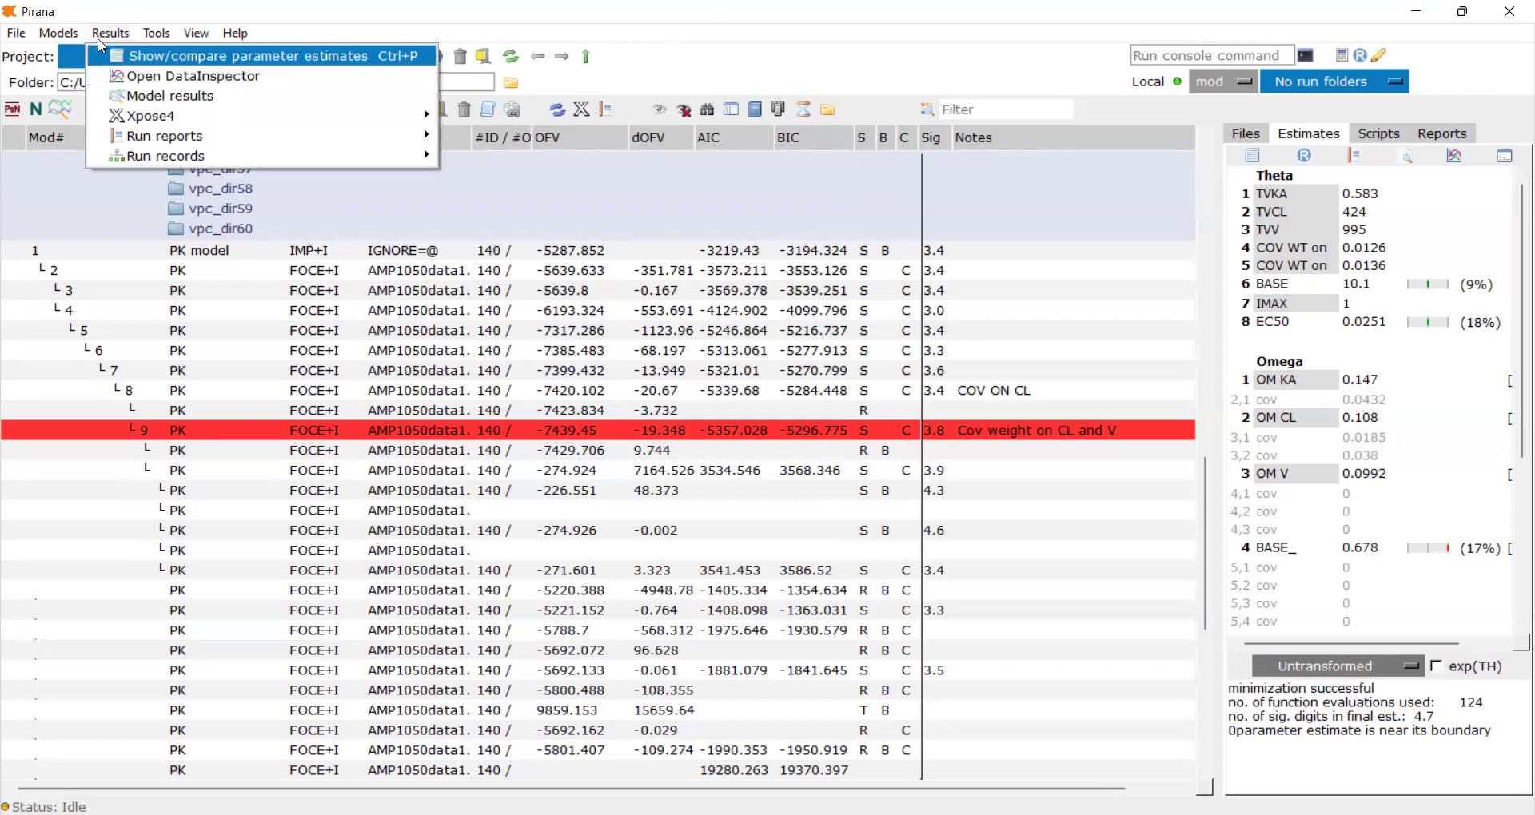
{"action": "left_click", "coordinate": [70, 34]}
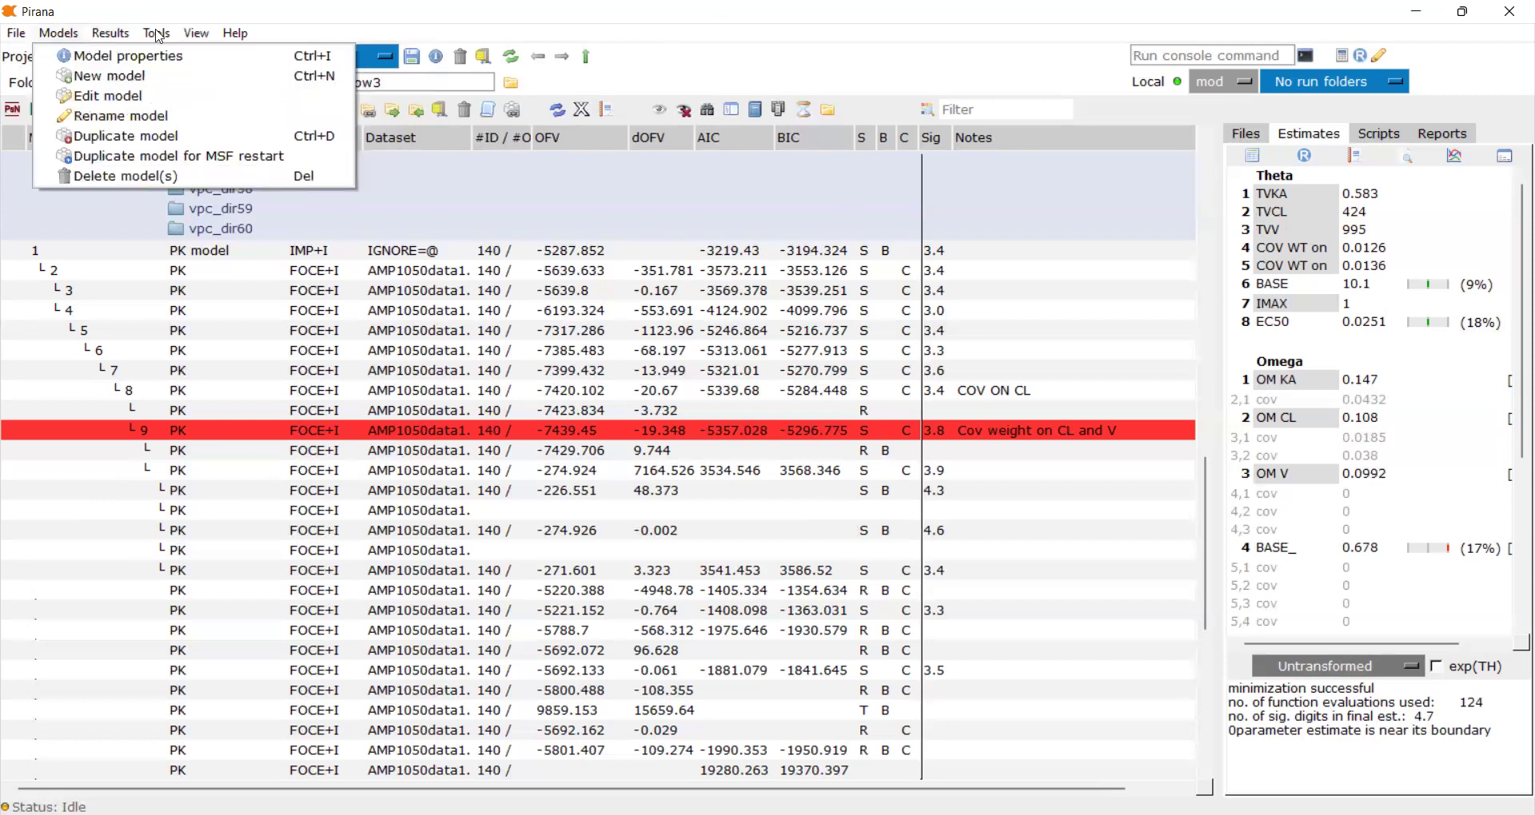
{"action": "mouse_move", "coordinate": [158, 36]}
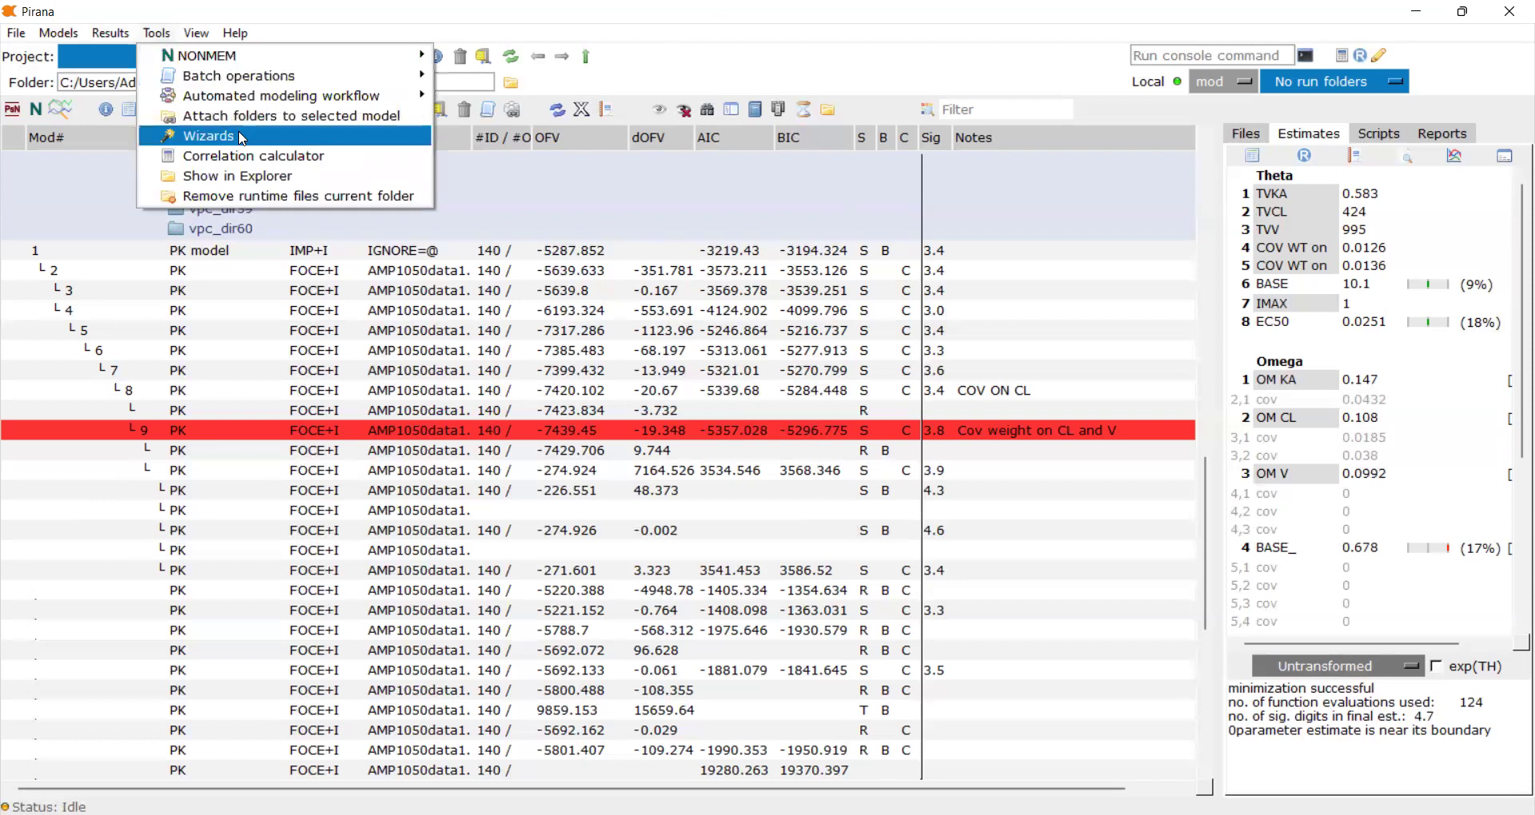
{"action": "left_click", "coordinate": [209, 137]}
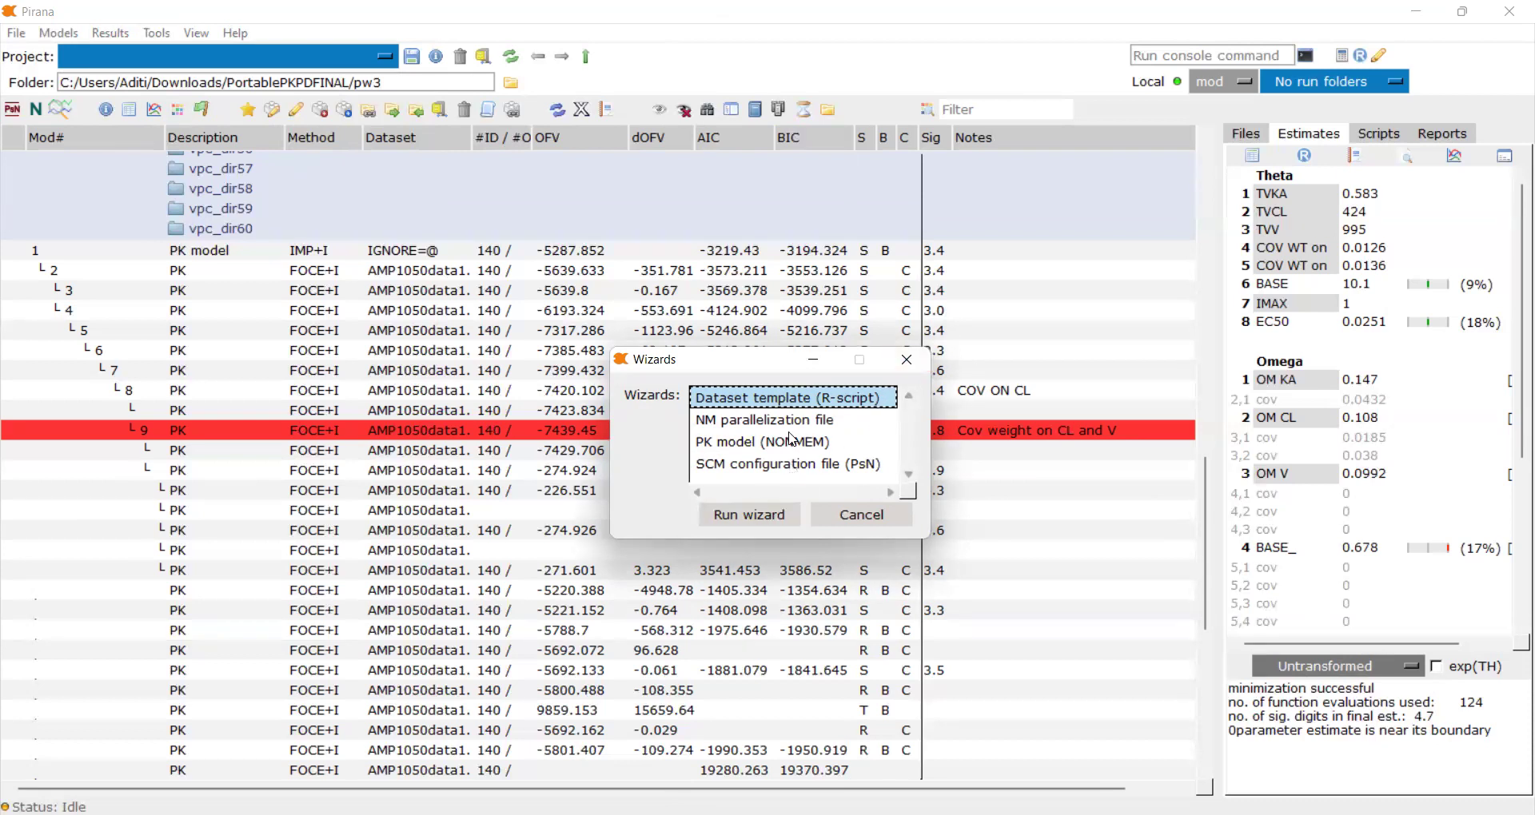
{"action": "left_click", "coordinate": [831, 445]}
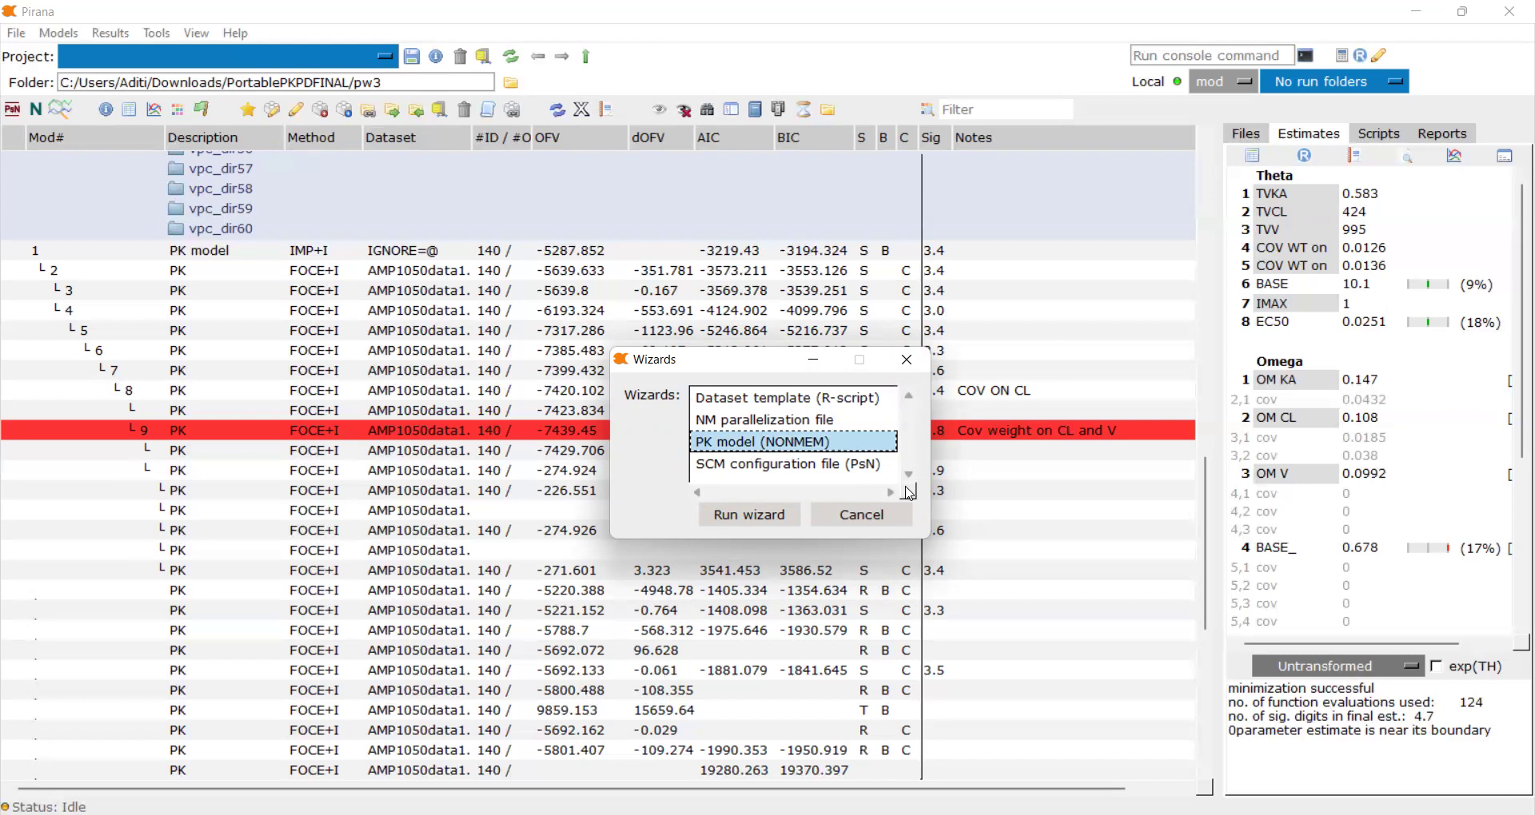
{"action": "left_click", "coordinate": [904, 363]}
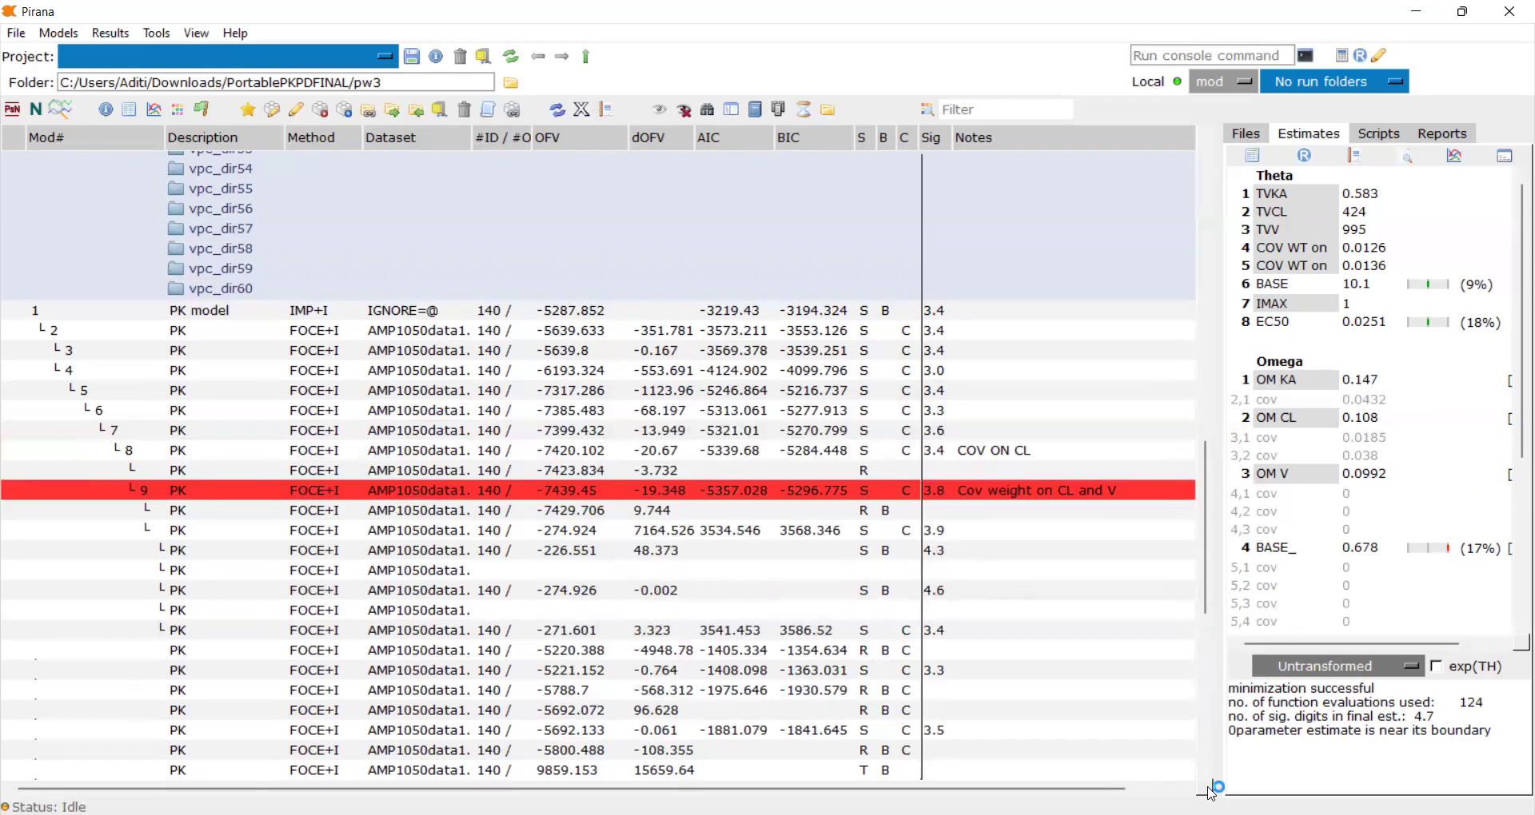
List the pw3 project folder's files in the Files tab, browsing folders but keeping the current one
{"action": "left_click", "coordinate": [1247, 134]}
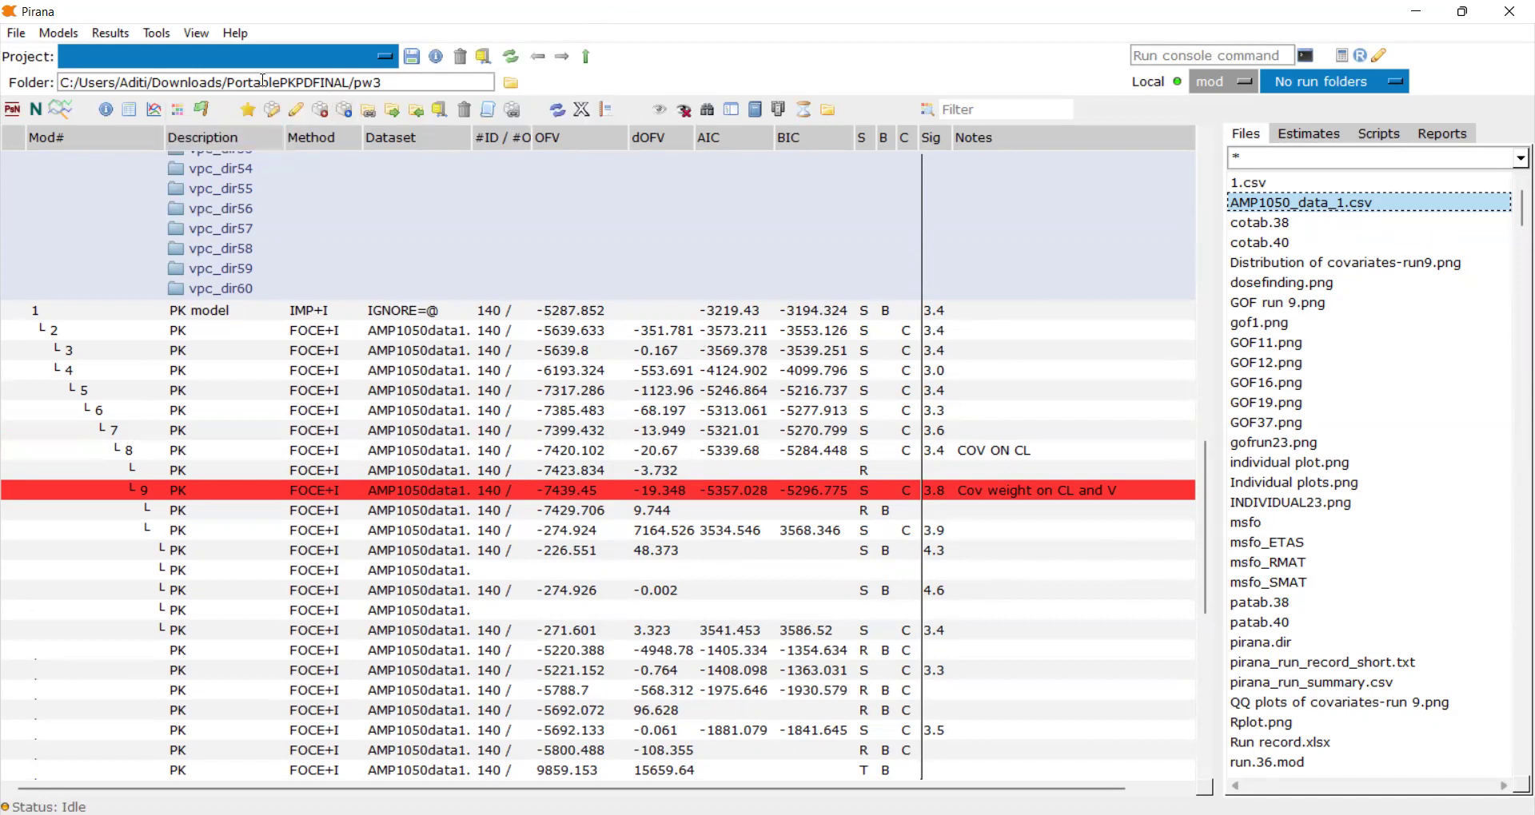
{"action": "left_click", "coordinate": [508, 80]}
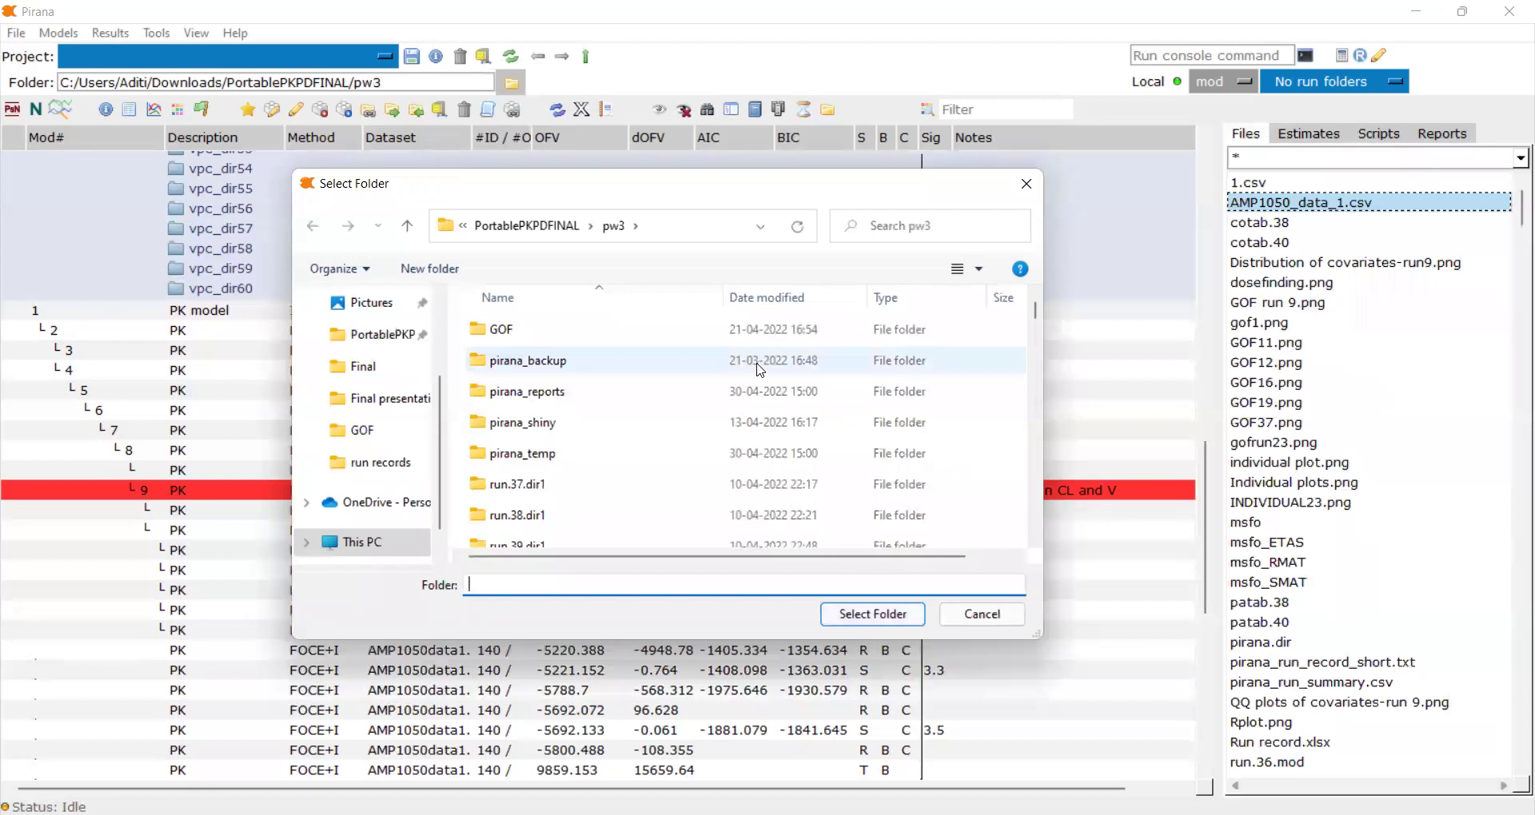
{"action": "scroll", "coordinate": [754, 376], "scroll_direction": "down", "scroll_amount": 2}
{"action": "scroll", "coordinate": [753, 400], "scroll_direction": "down", "scroll_amount": 6}
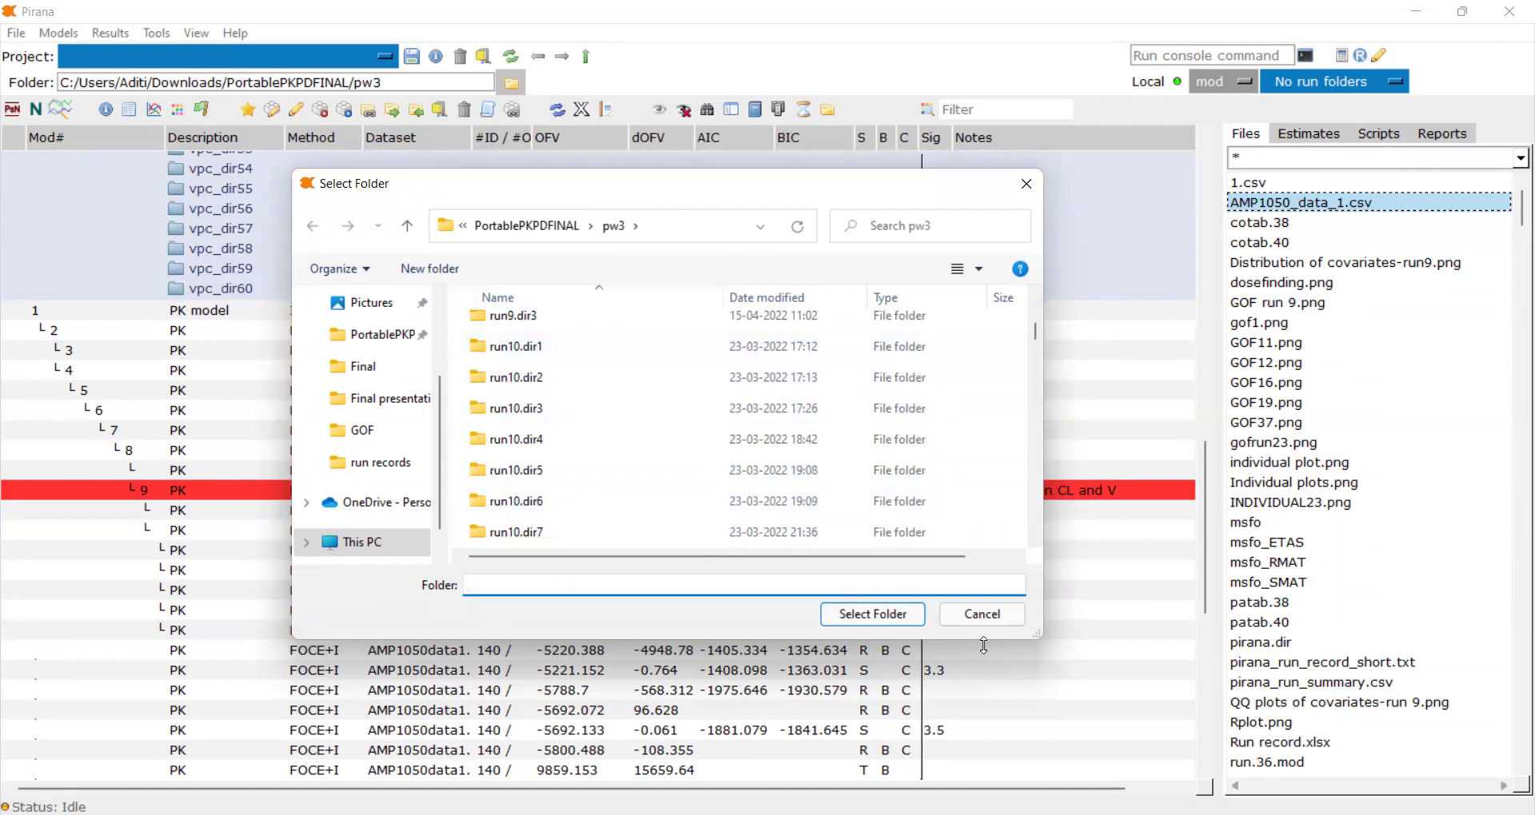
{"action": "scroll", "coordinate": [947, 521], "scroll_direction": "down", "scroll_amount": 5}
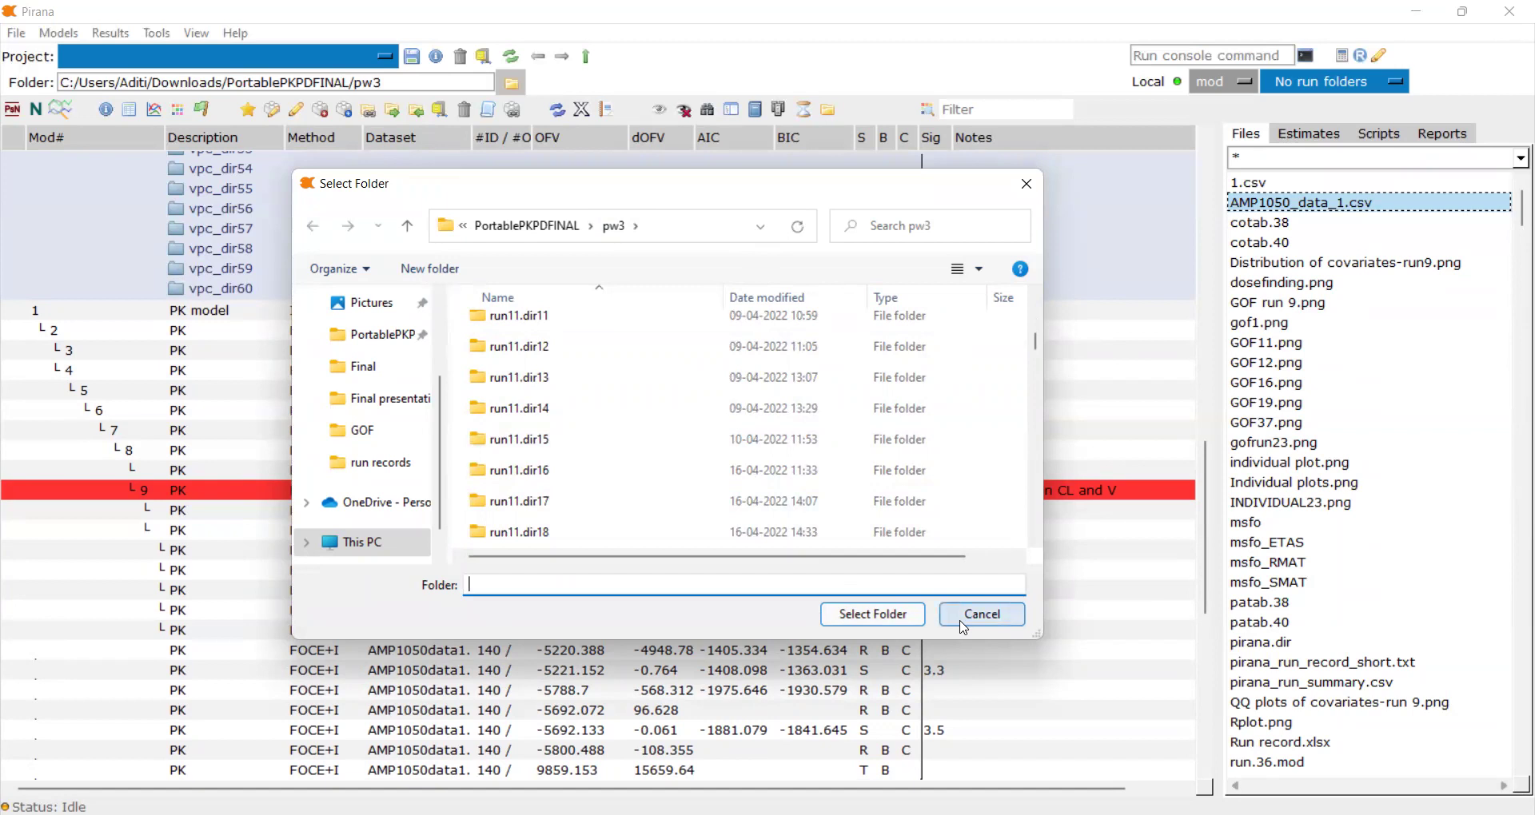
{"action": "left_click", "coordinate": [964, 628]}
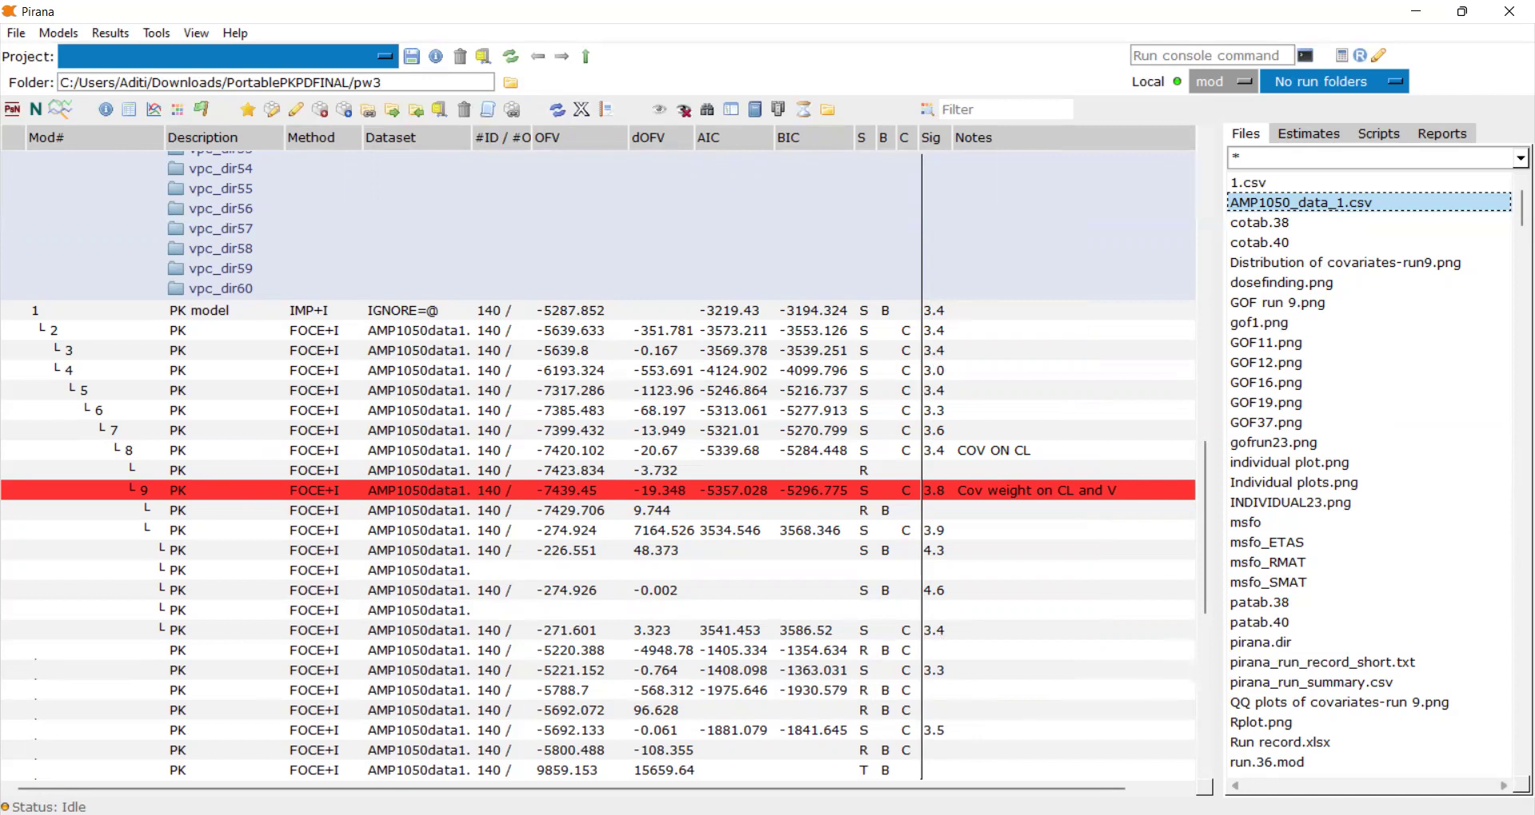
Open AMP1050_data_1.csv from the Files list with Open in > DataInspector
{"action": "right_click", "coordinate": [1271, 207]}
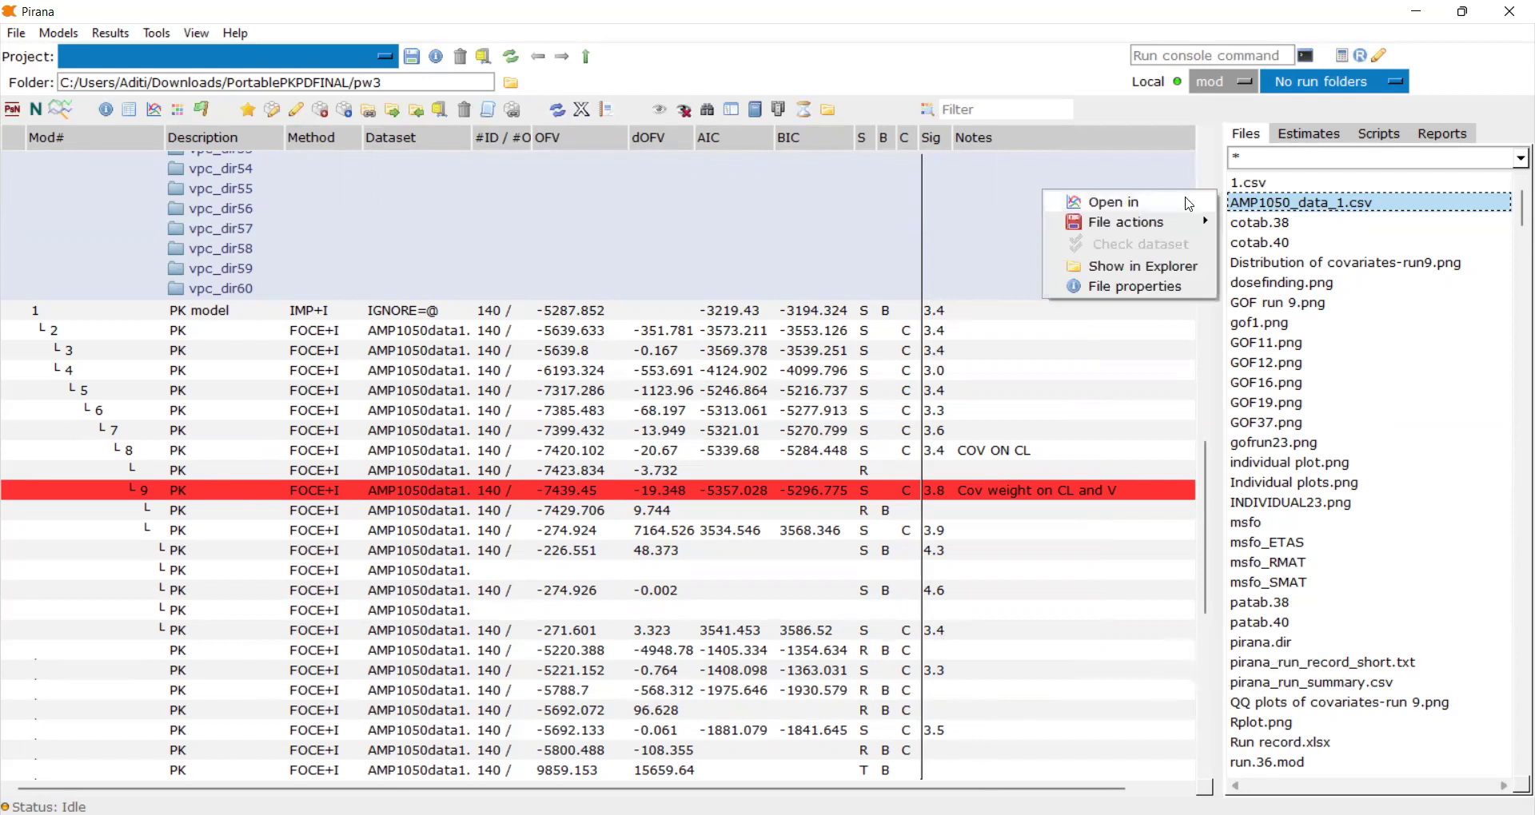
{"action": "mouse_move", "coordinate": [1189, 205]}
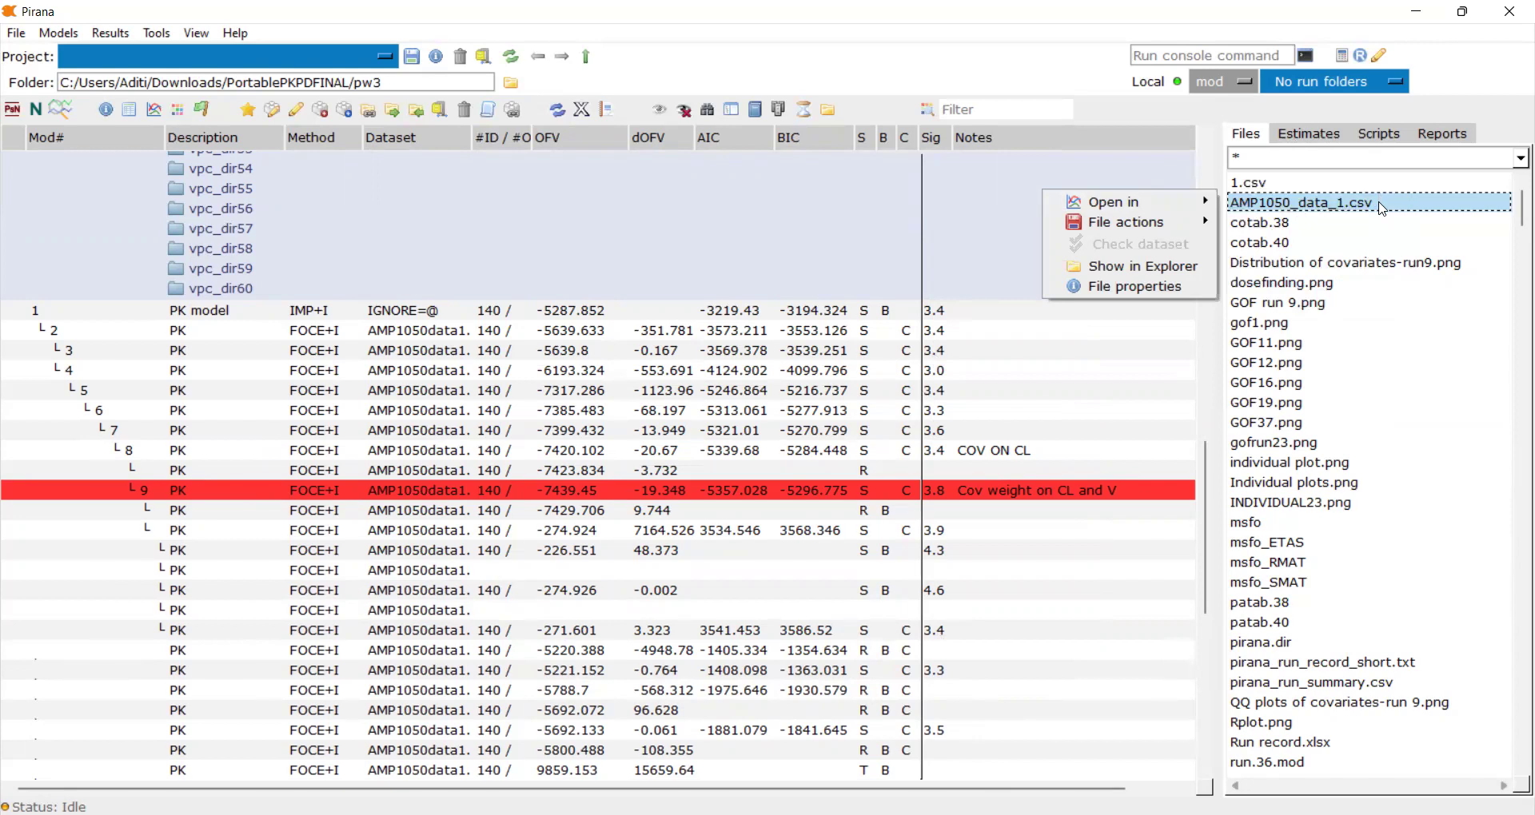
{"action": "right_click", "coordinate": [1243, 204]}
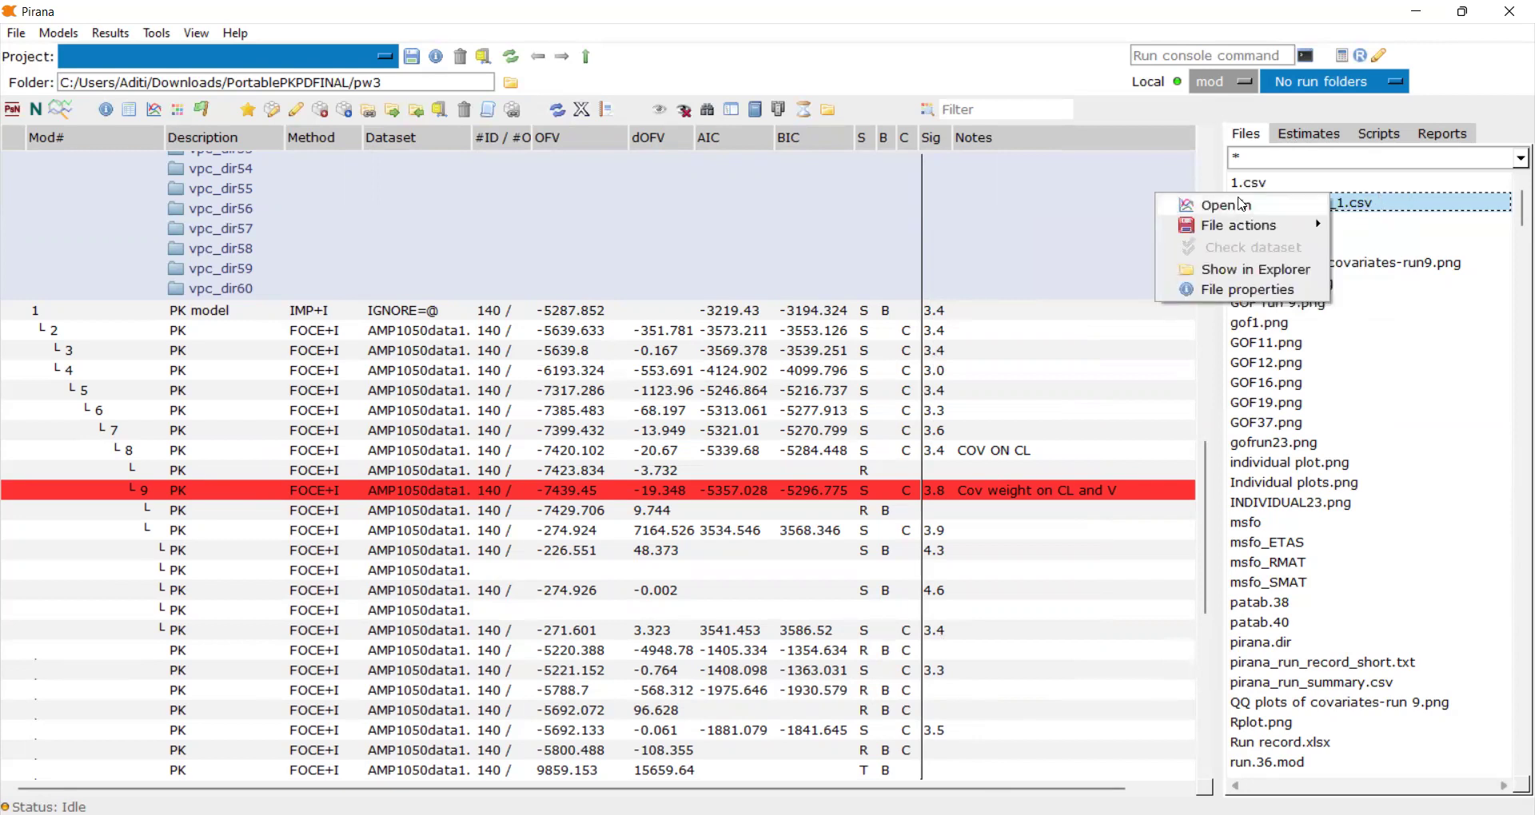
{"action": "mouse_move", "coordinate": [1243, 205]}
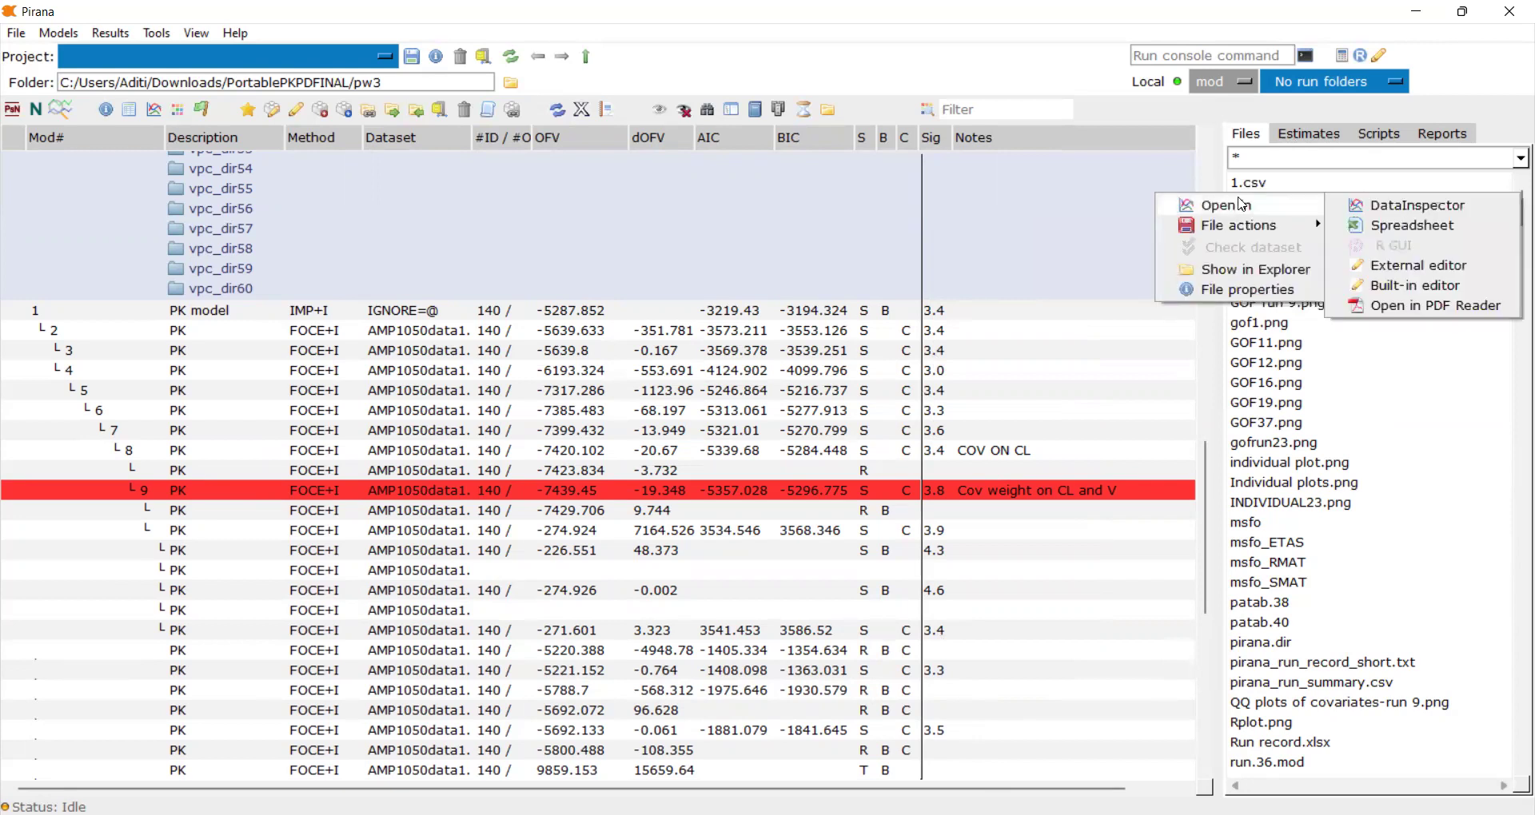
{"action": "left_click", "coordinate": [1386, 210]}
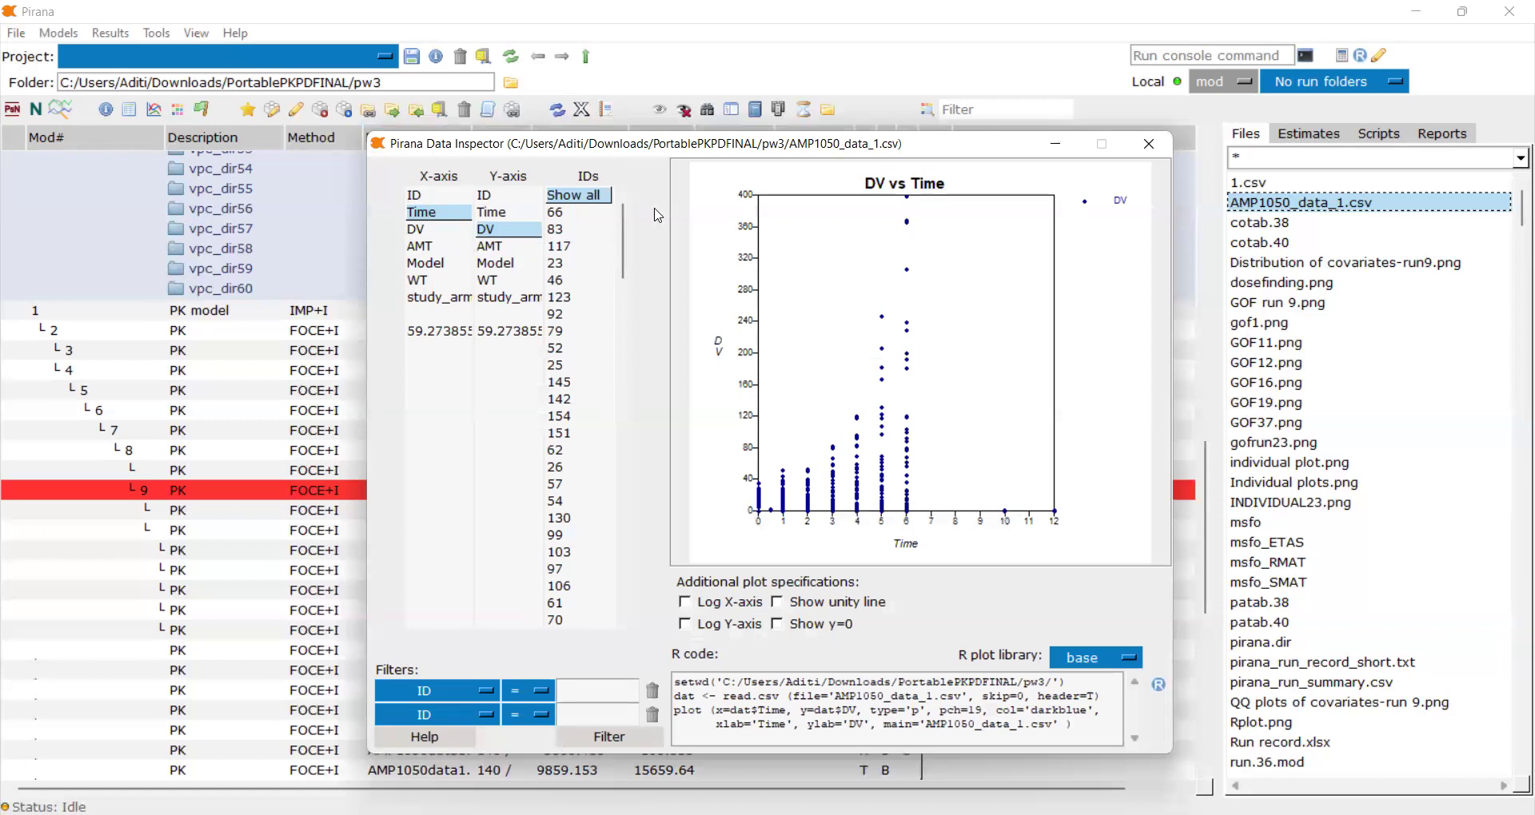
Try WT and study_arm as the Y variable, return to DV, and select IDs 66 through 25
{"action": "left_click", "coordinate": [528, 281]}
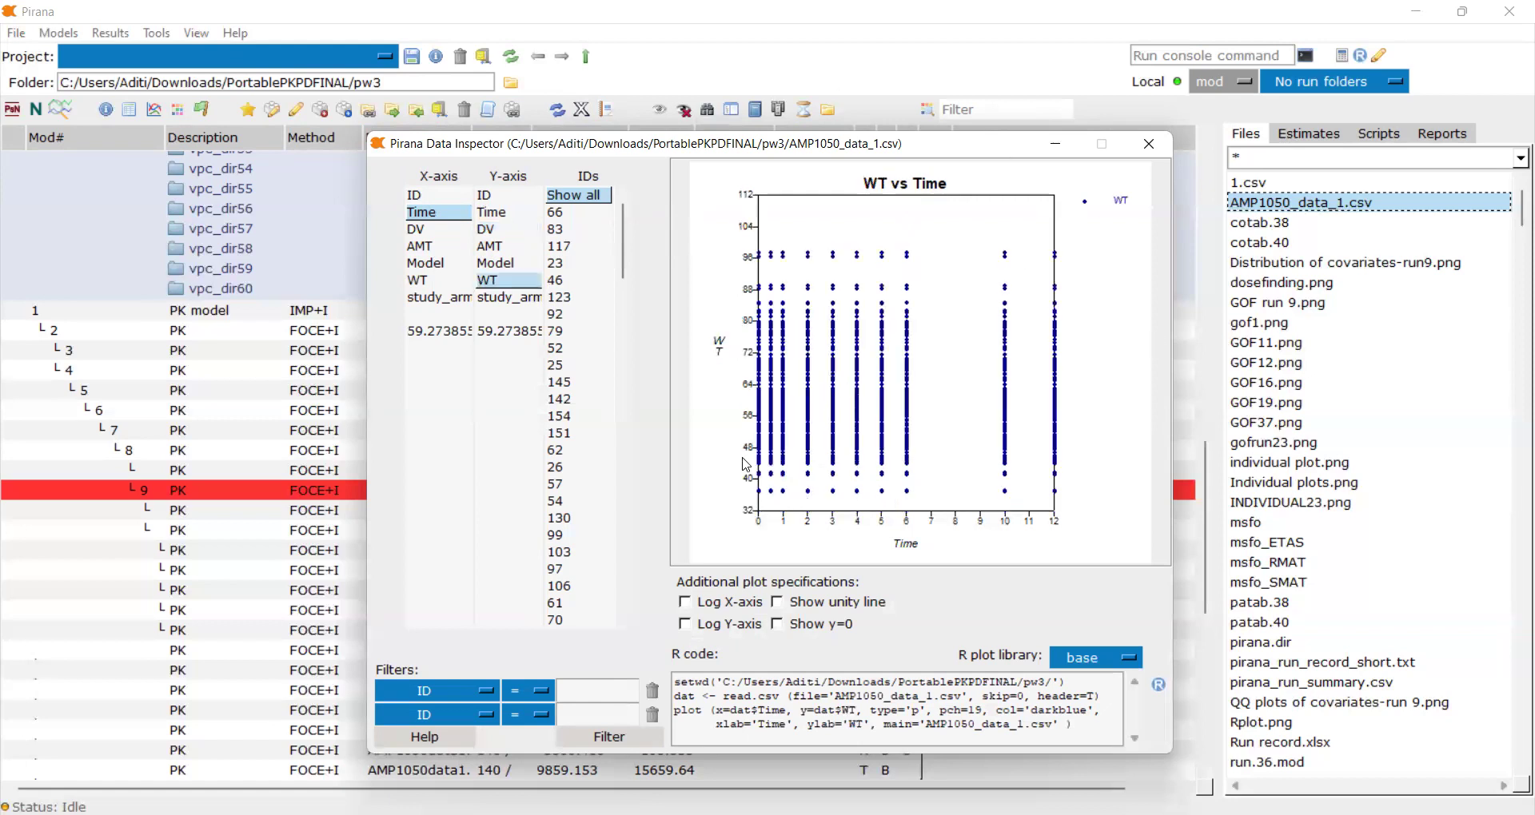
{"action": "left_click", "coordinate": [511, 300]}
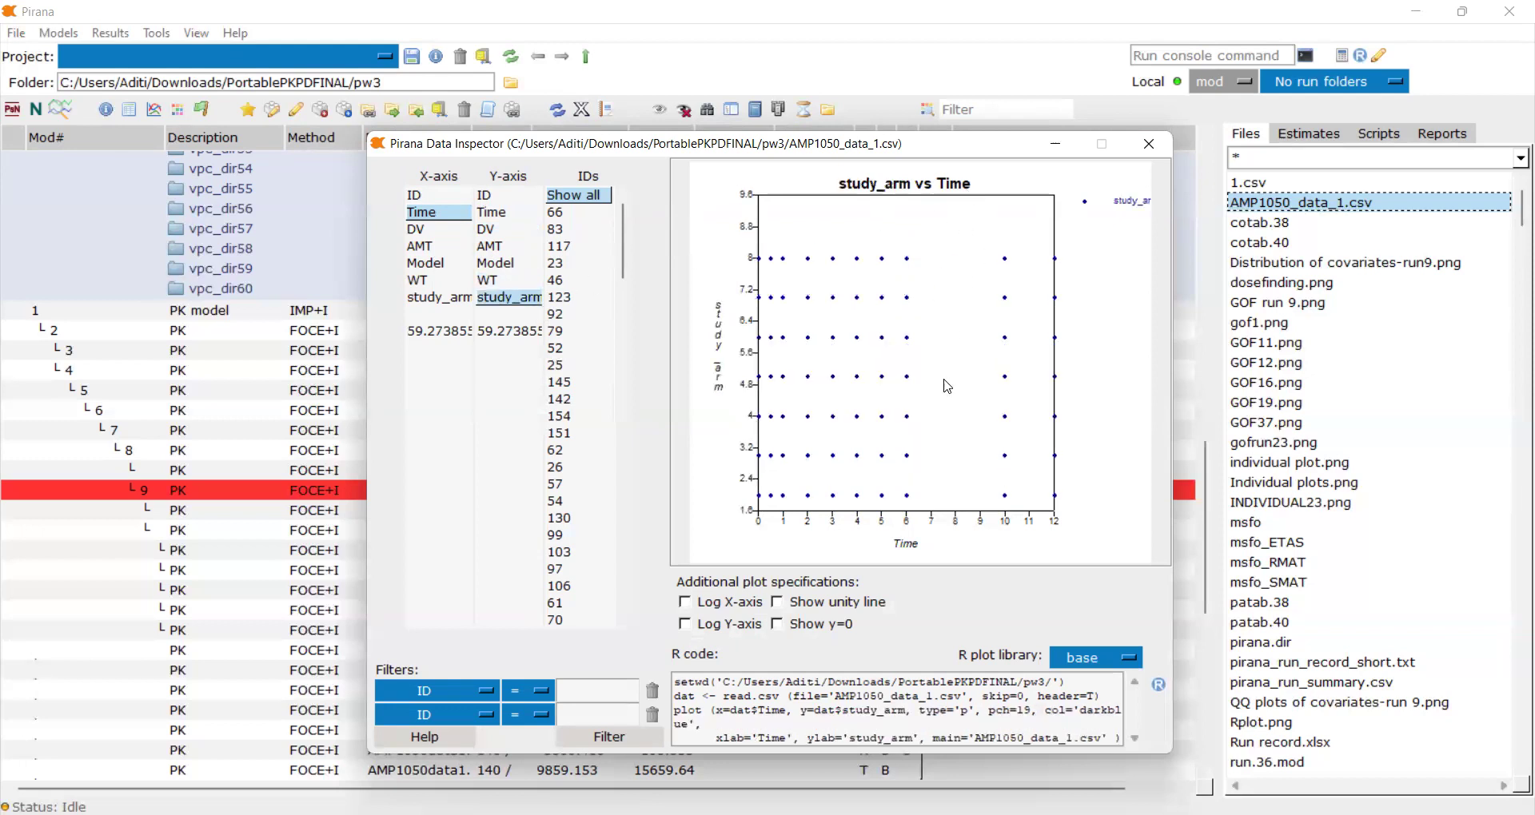
{"action": "left_click", "coordinate": [506, 229]}
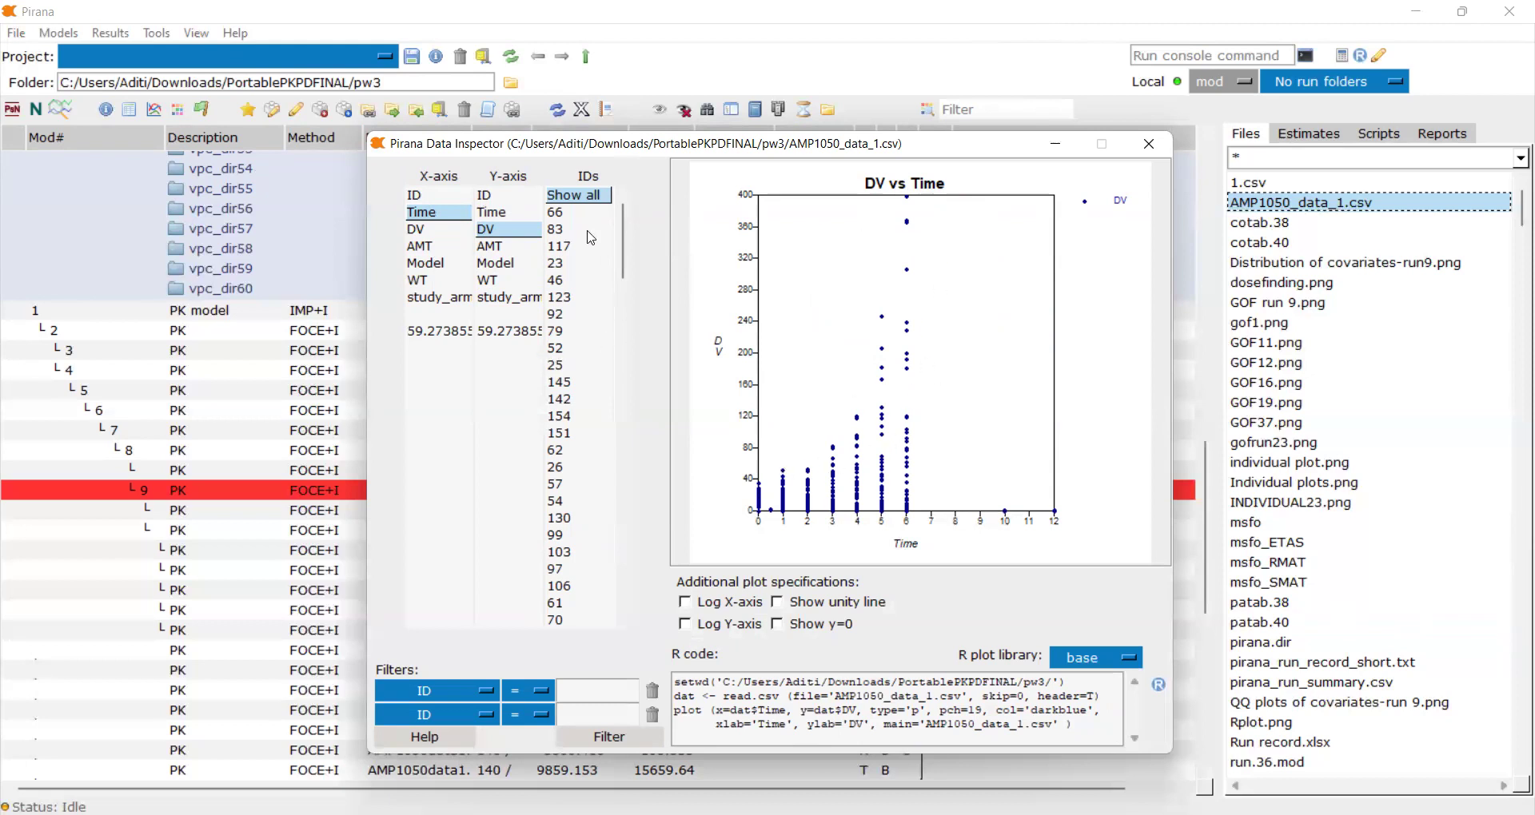
{"action": "left_click_drag", "start_coordinate": [566, 216], "coordinate": [610, 376]}
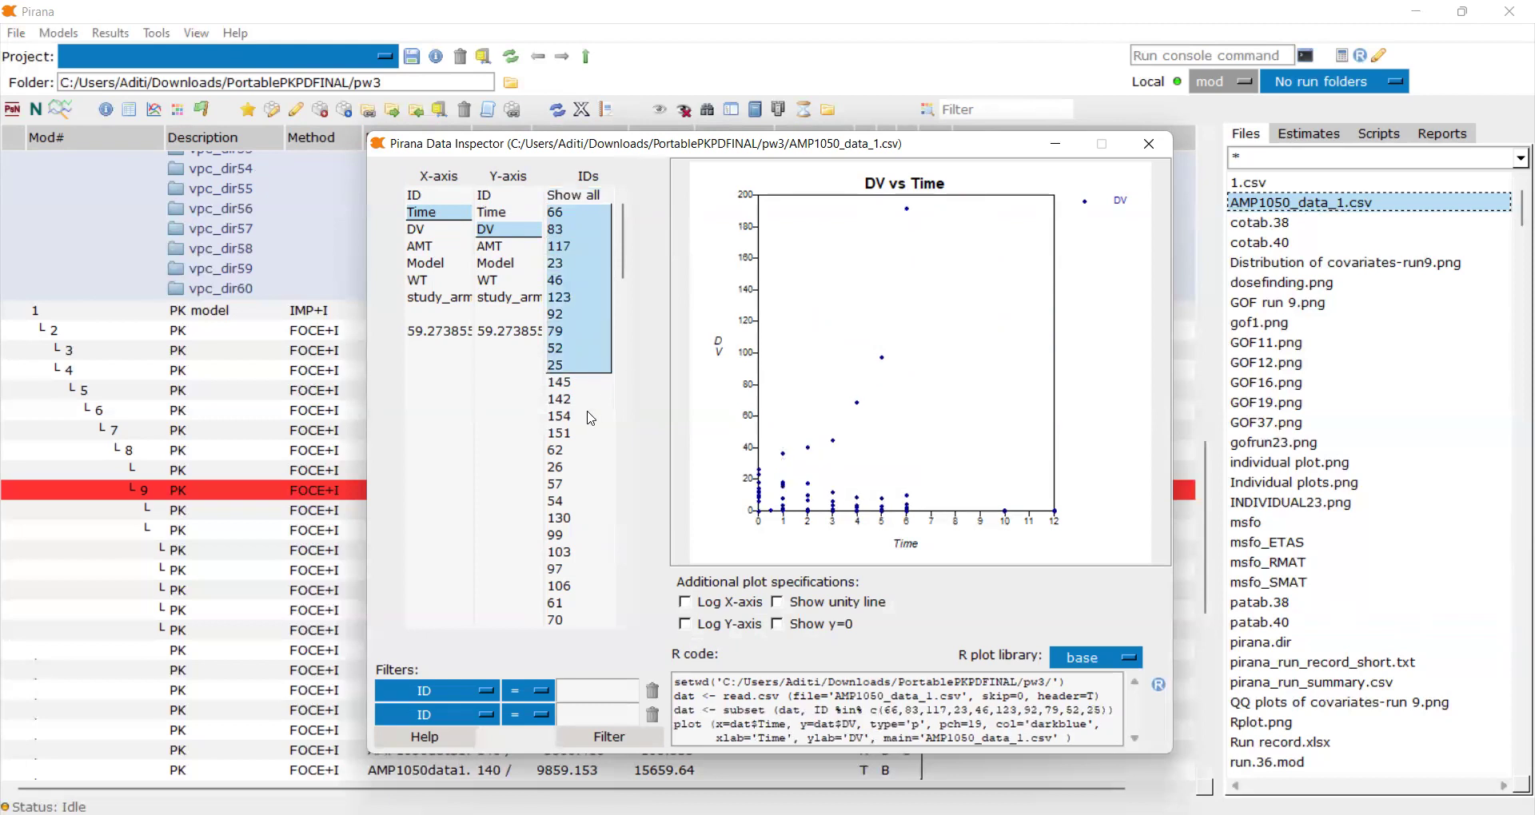
{"action": "scroll", "coordinate": [605, 430], "scroll_direction": "down", "scroll_amount": 2}
{"action": "scroll", "coordinate": [608, 620], "scroll_direction": "down", "scroll_amount": 2}
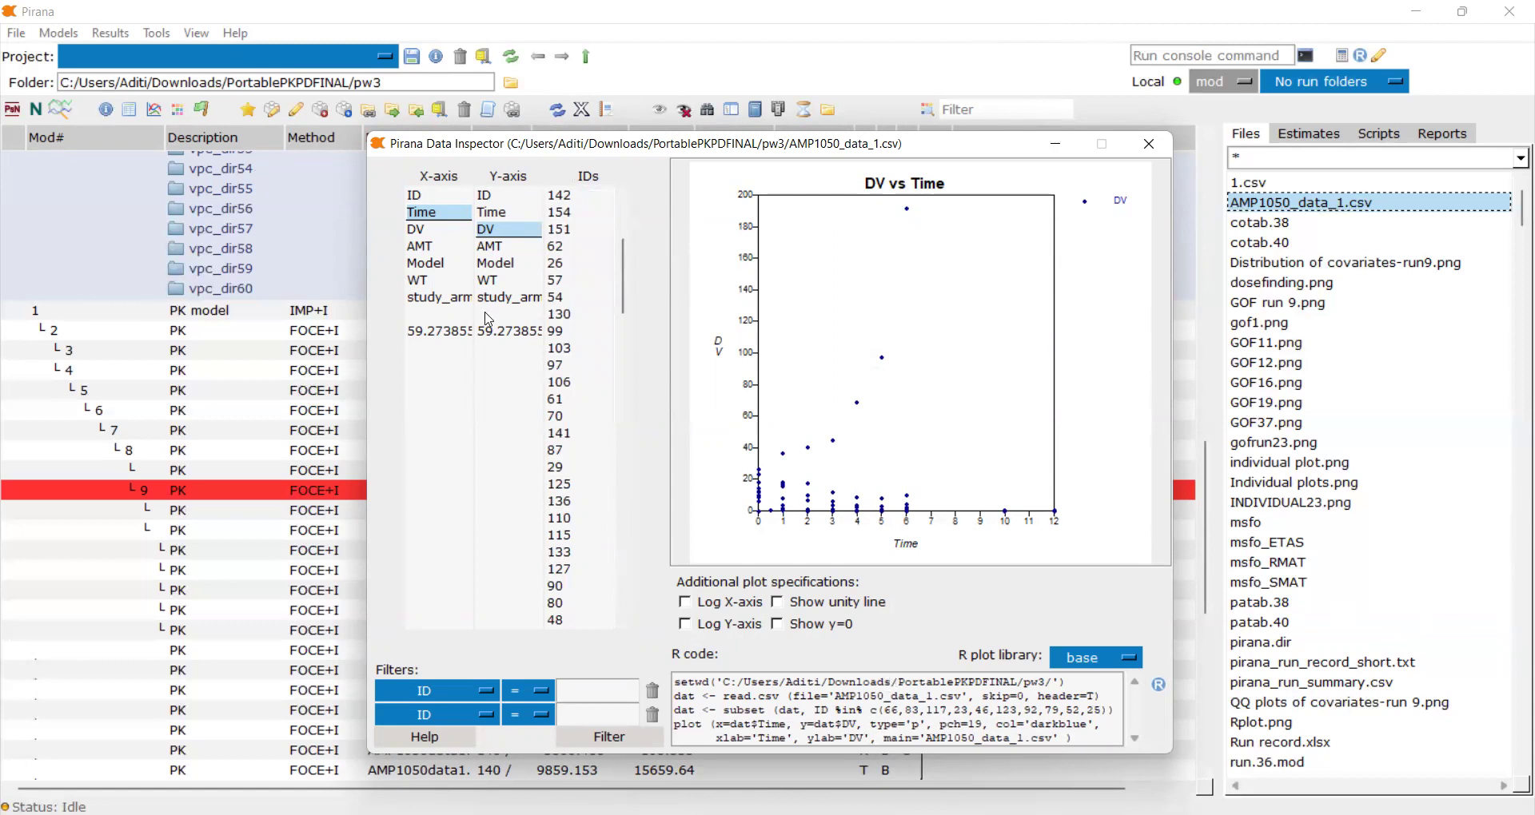
{"action": "scroll", "coordinate": [563, 436], "scroll_direction": "up", "scroll_amount": 1}
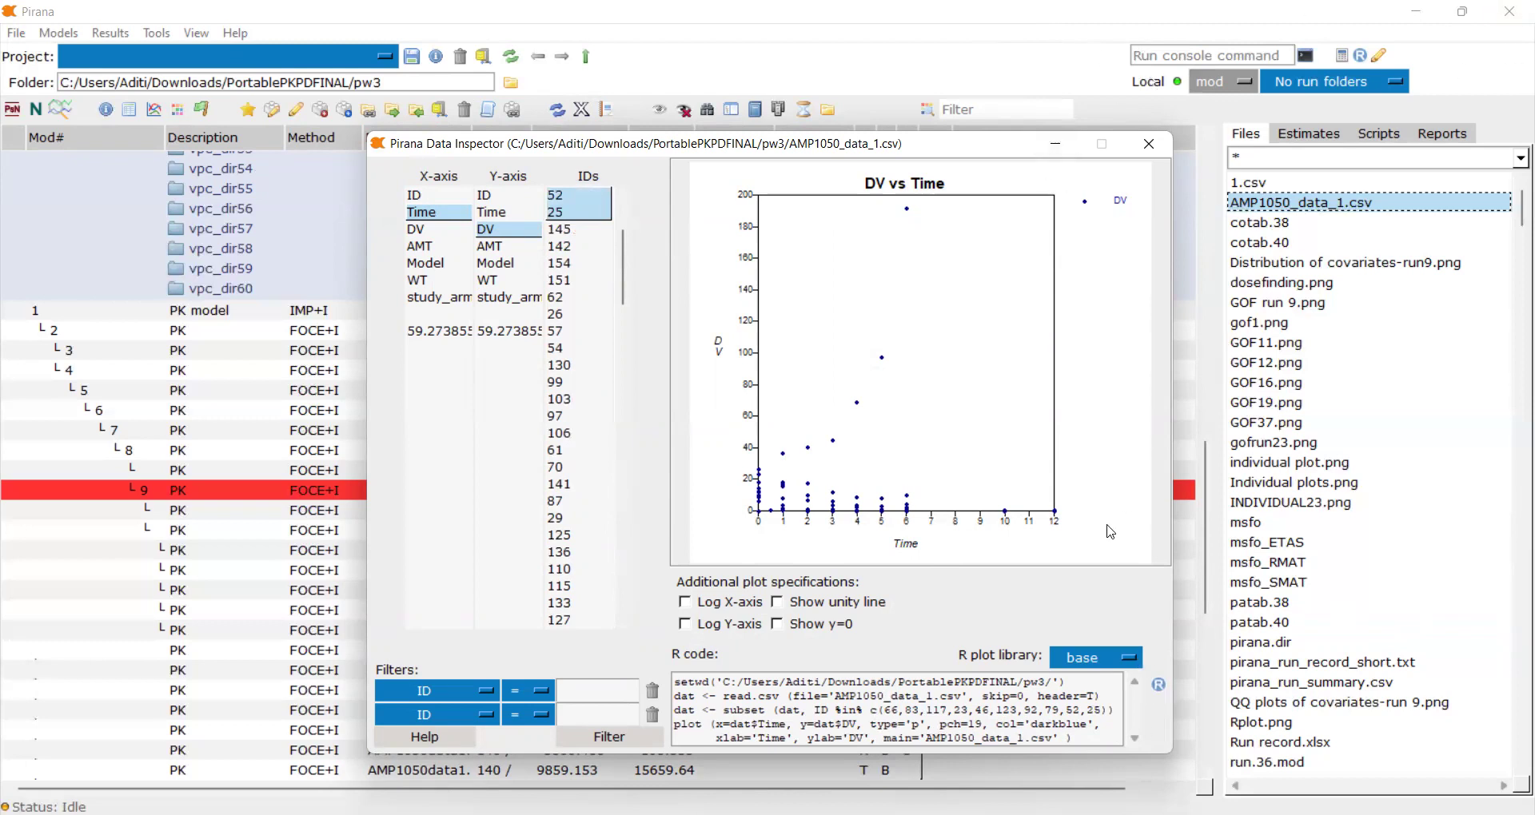
Toggle the log Y-axis on and off twice, leaving the plot on a linear scale
{"action": "left_click", "coordinate": [695, 624]}
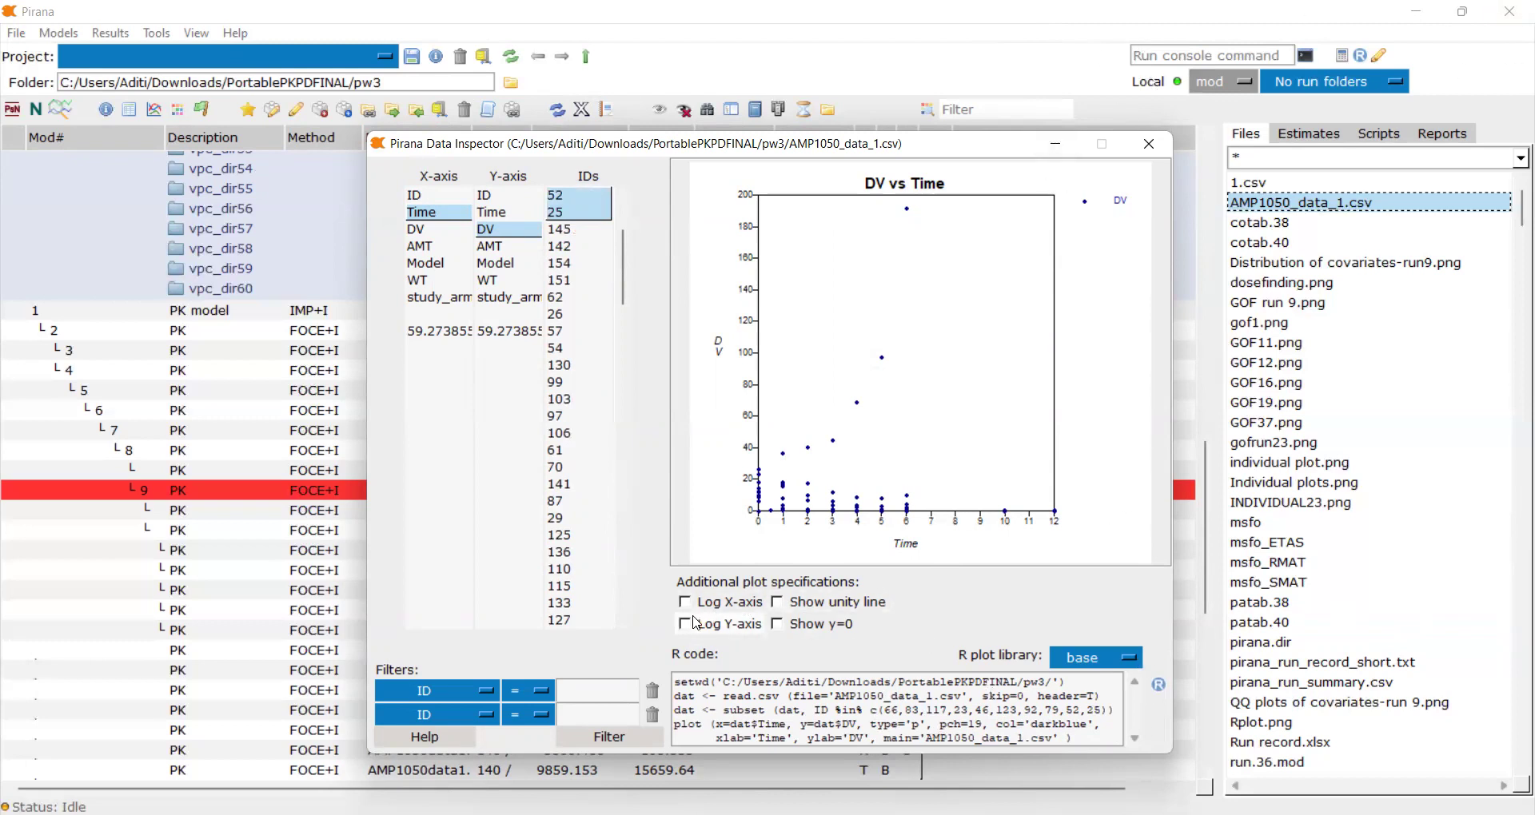
{"action": "left_click", "coordinate": [697, 623]}
{"action": "left_click", "coordinate": [697, 624]}
{"action": "left_click", "coordinate": [696, 624]}
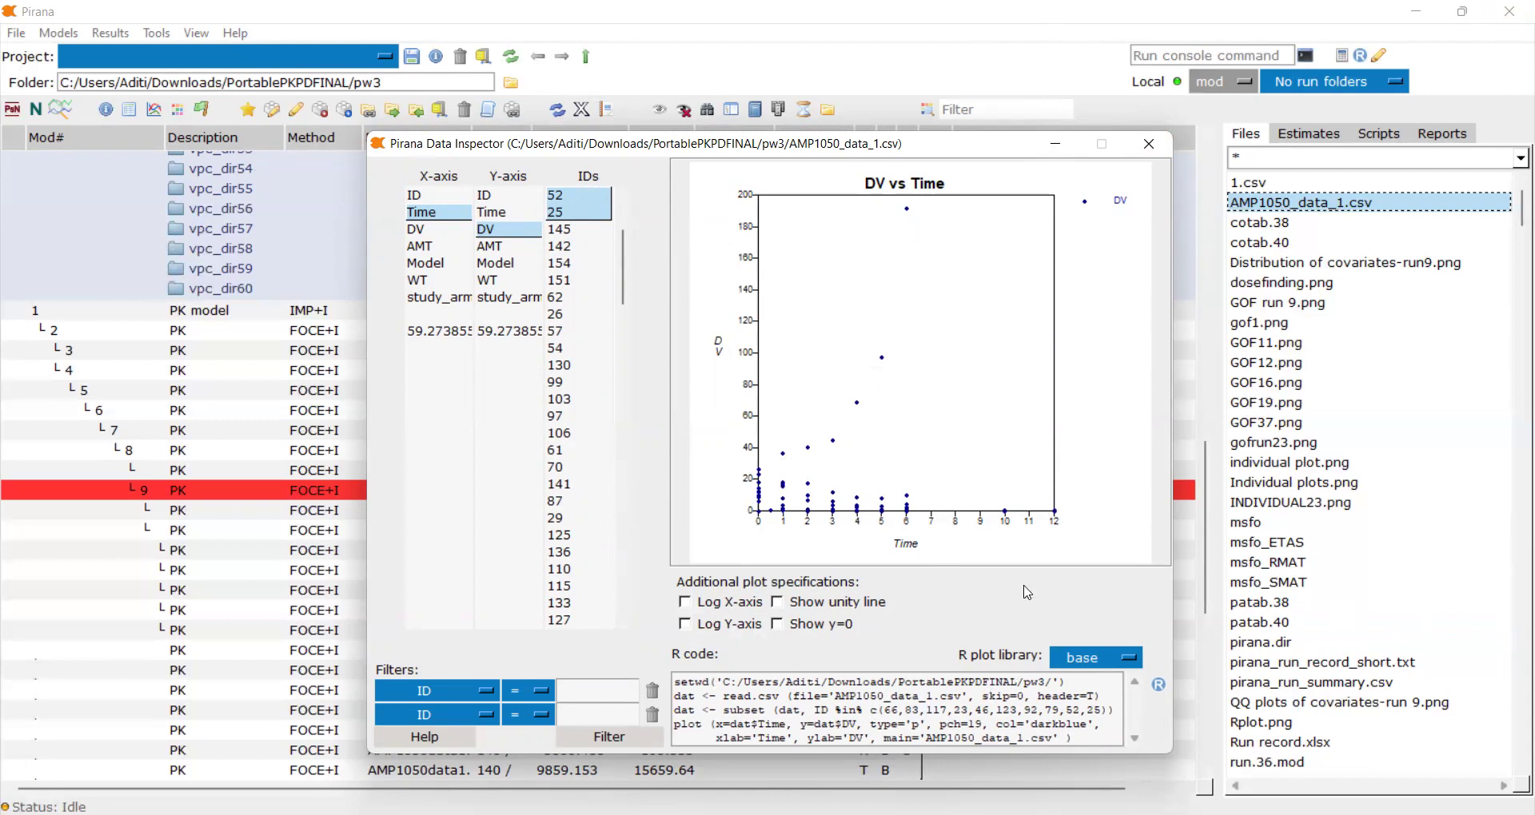
{"action": "scroll", "coordinate": [1084, 753], "scroll_direction": "down", "scroll_amount": 2}
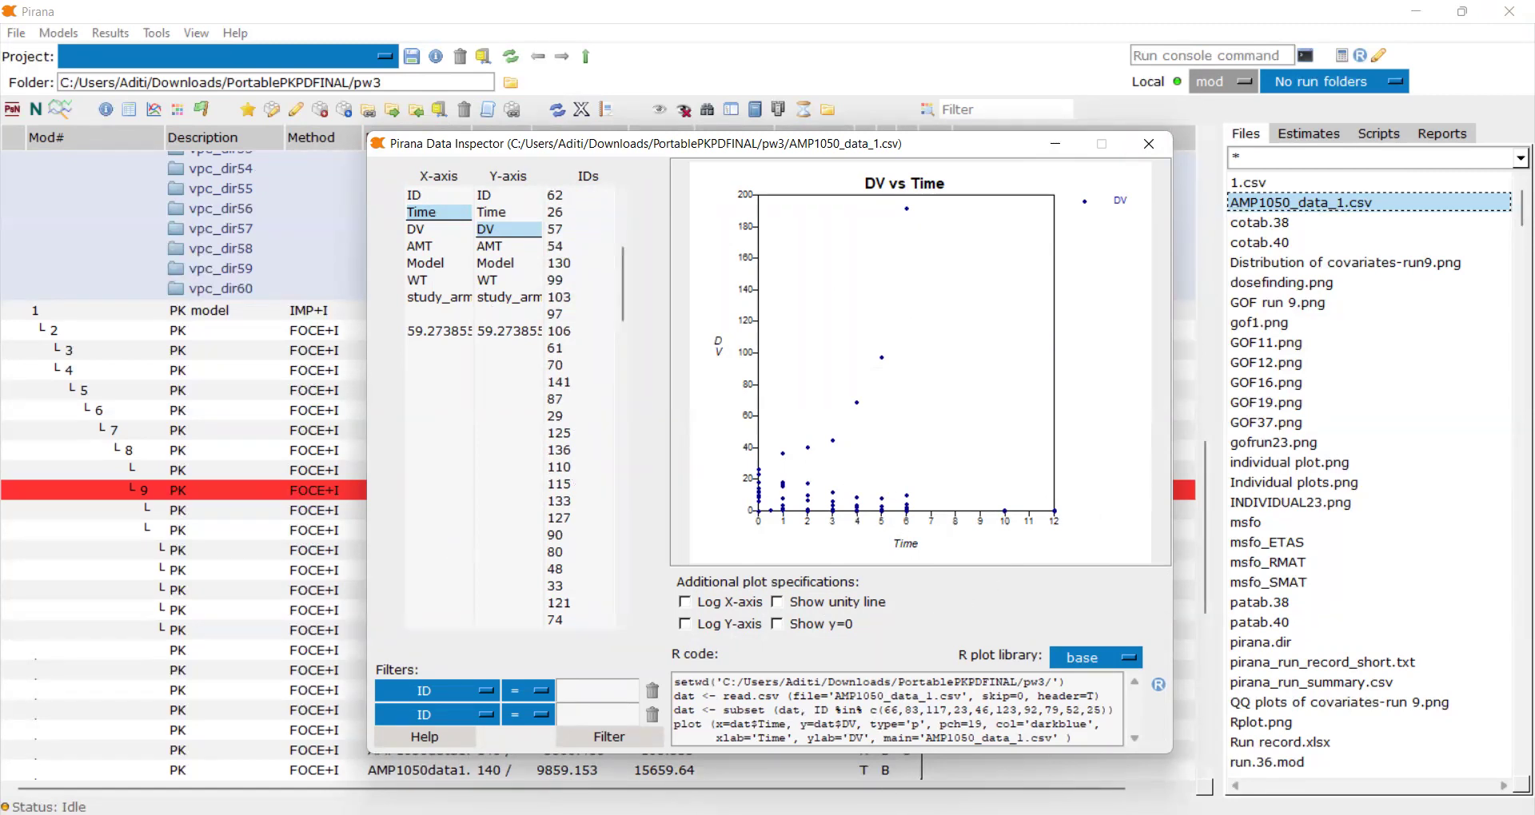
{"action": "scroll", "coordinate": [888, 691], "scroll_direction": "down", "scroll_amount": 2}
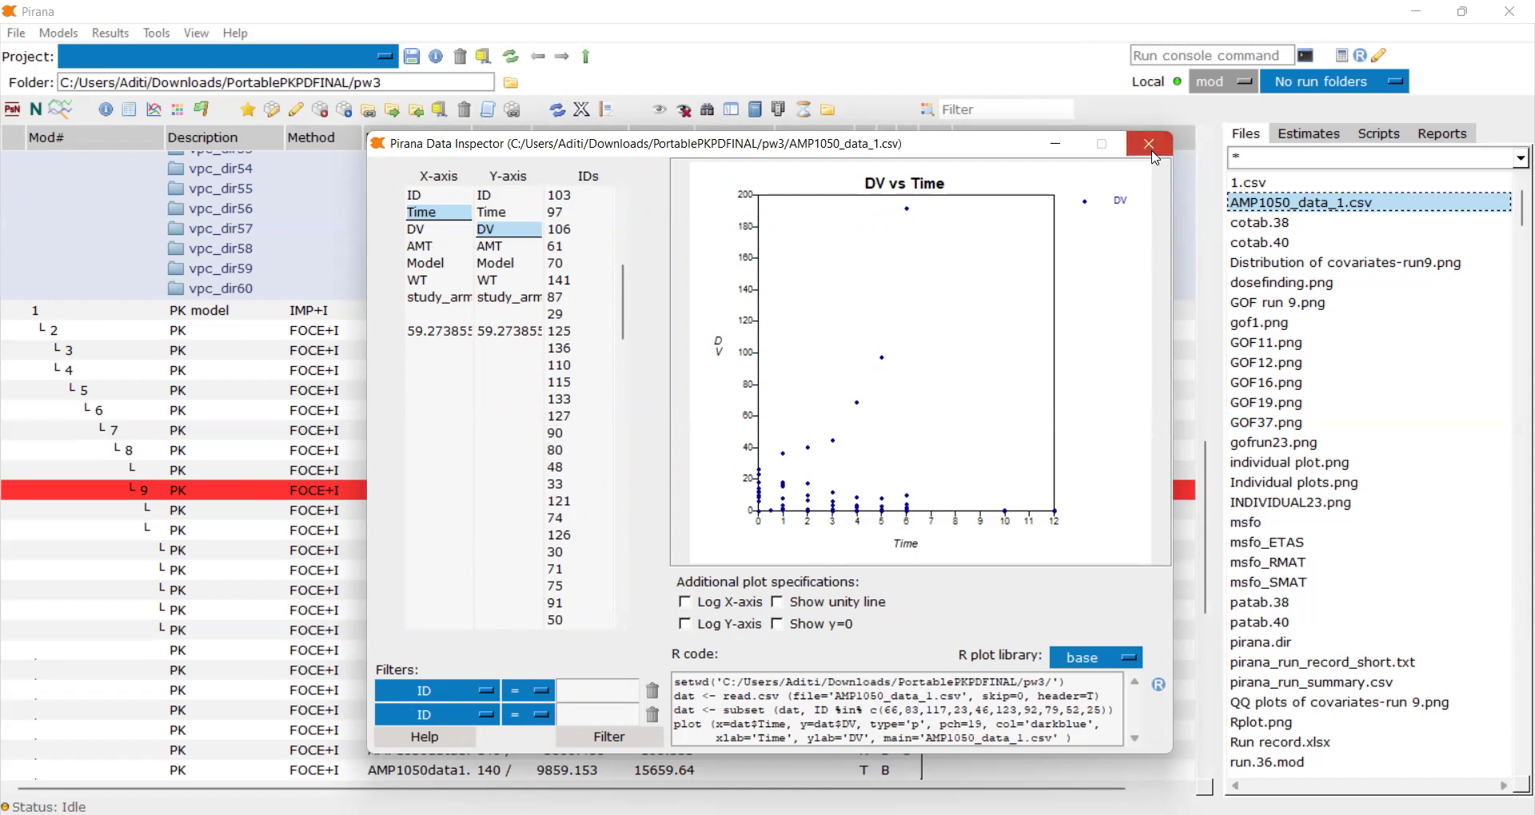
Close the Data Inspector and click the model list's Description column header
{"action": "left_click", "coordinate": [1149, 144]}
{"action": "scroll", "coordinate": [1421, 719], "scroll_direction": "down", "scroll_amount": 1}
{"action": "scroll", "coordinate": [1359, 400], "scroll_direction": "up", "scroll_amount": 1}
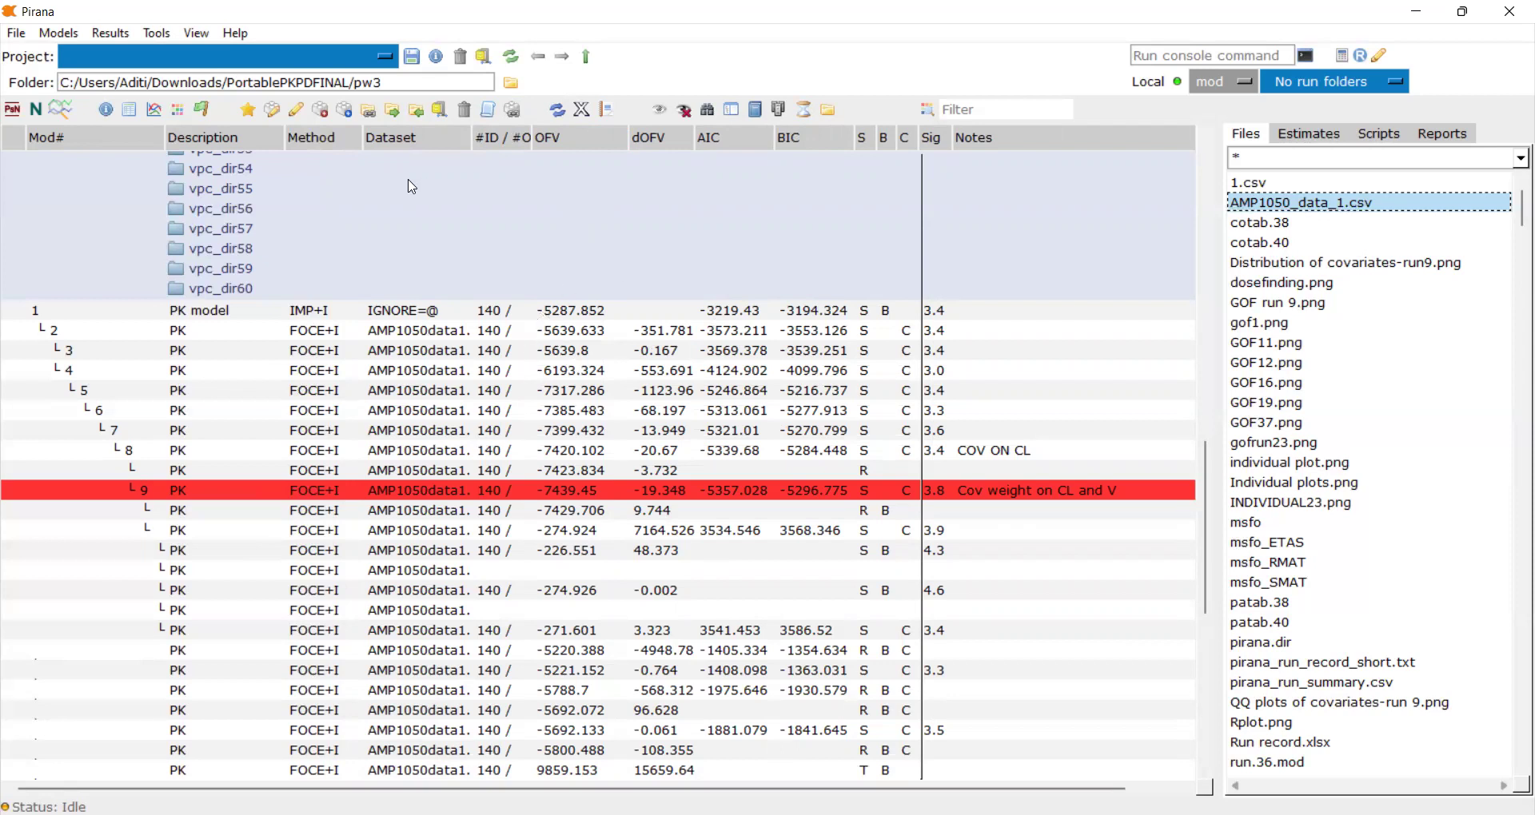
{"action": "left_click", "coordinate": [262, 146]}
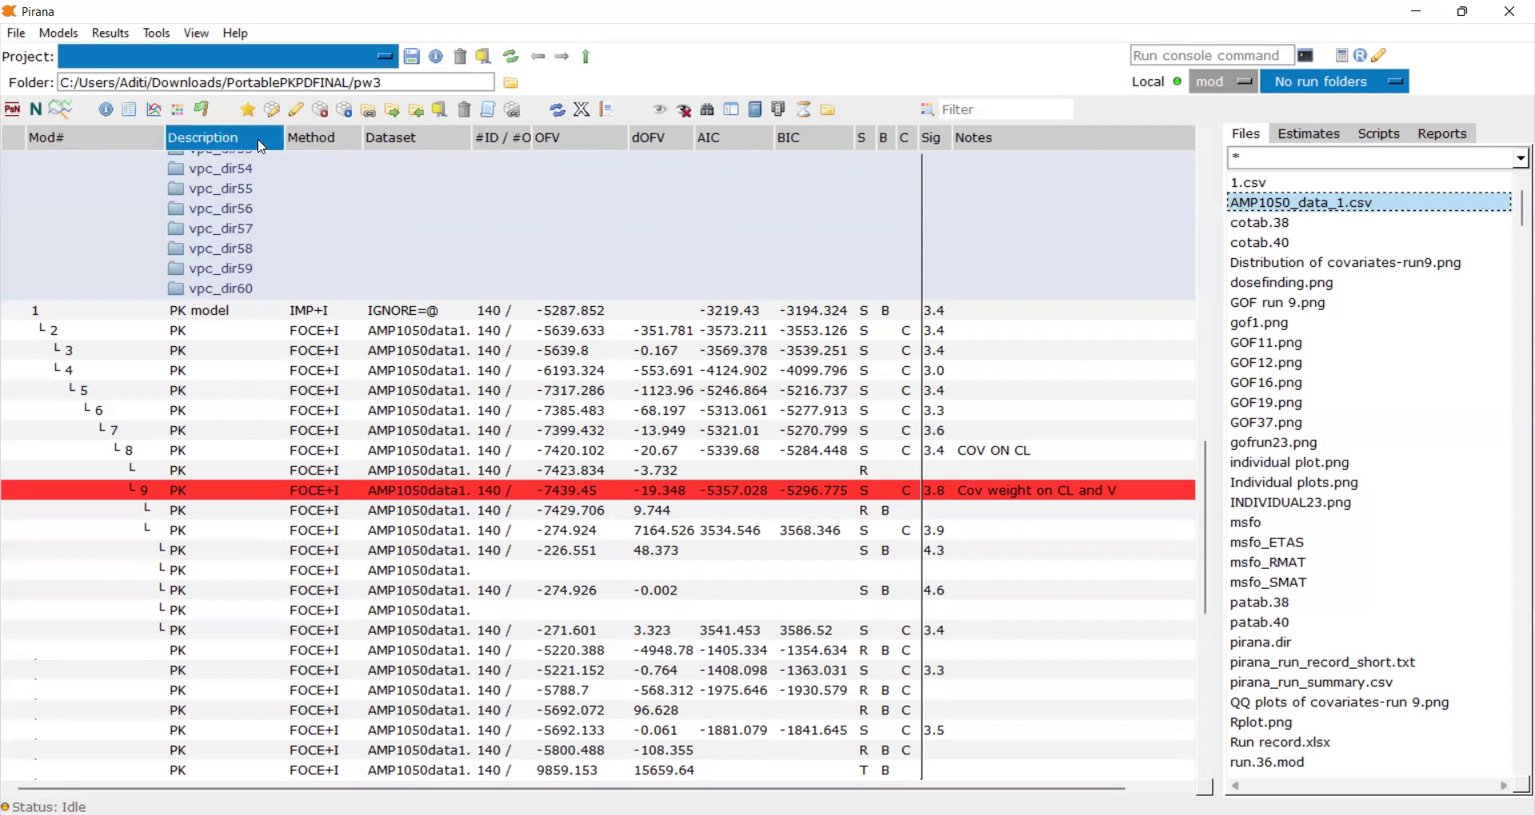
Launch the PK model (NONMEM) wizard from Tools > Wizards
{"action": "left_click", "coordinate": [70, 35]}
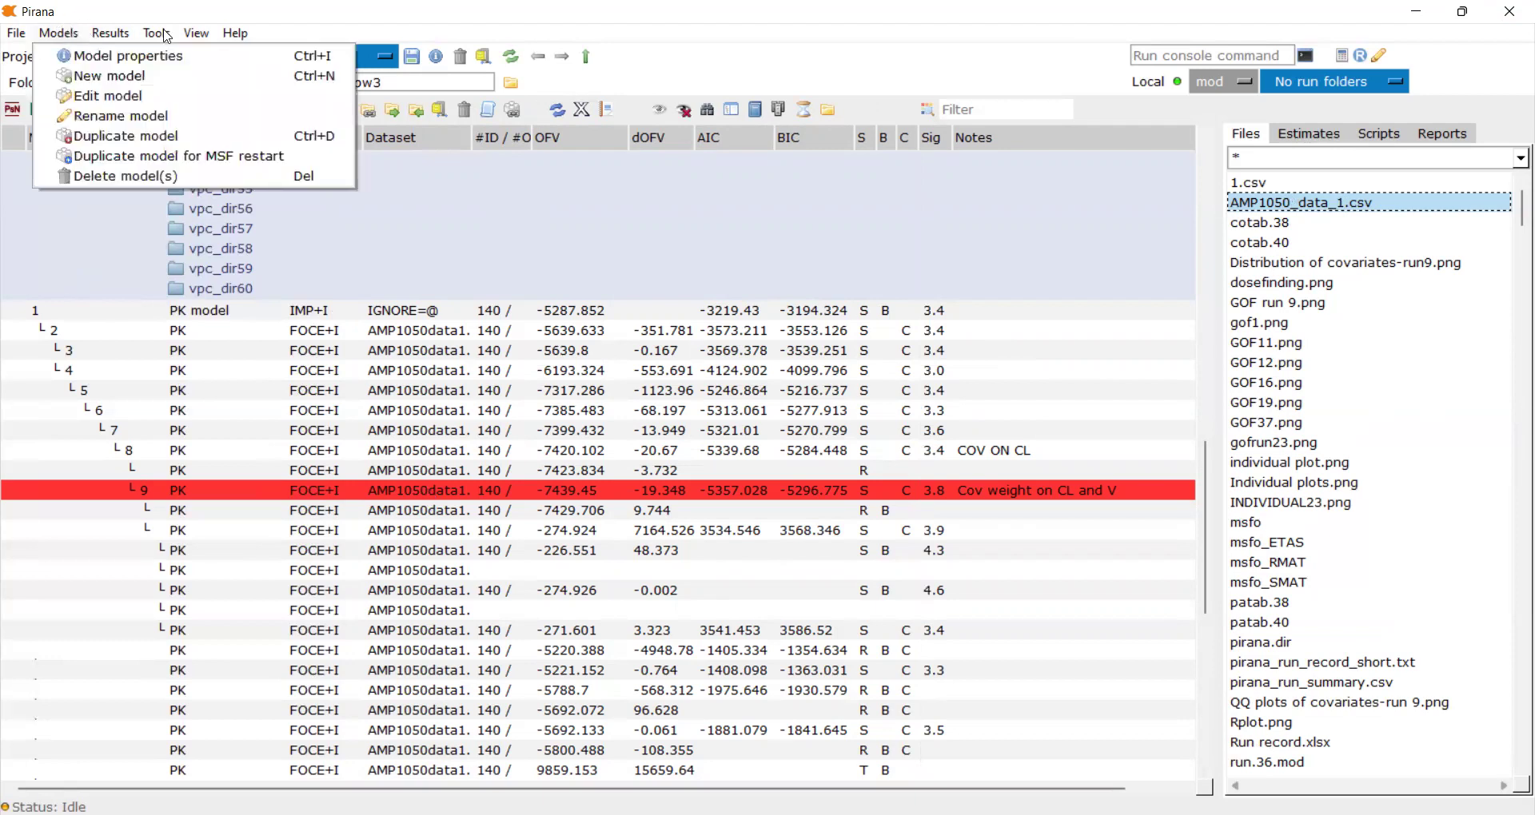
{"action": "mouse_move", "coordinate": [167, 37]}
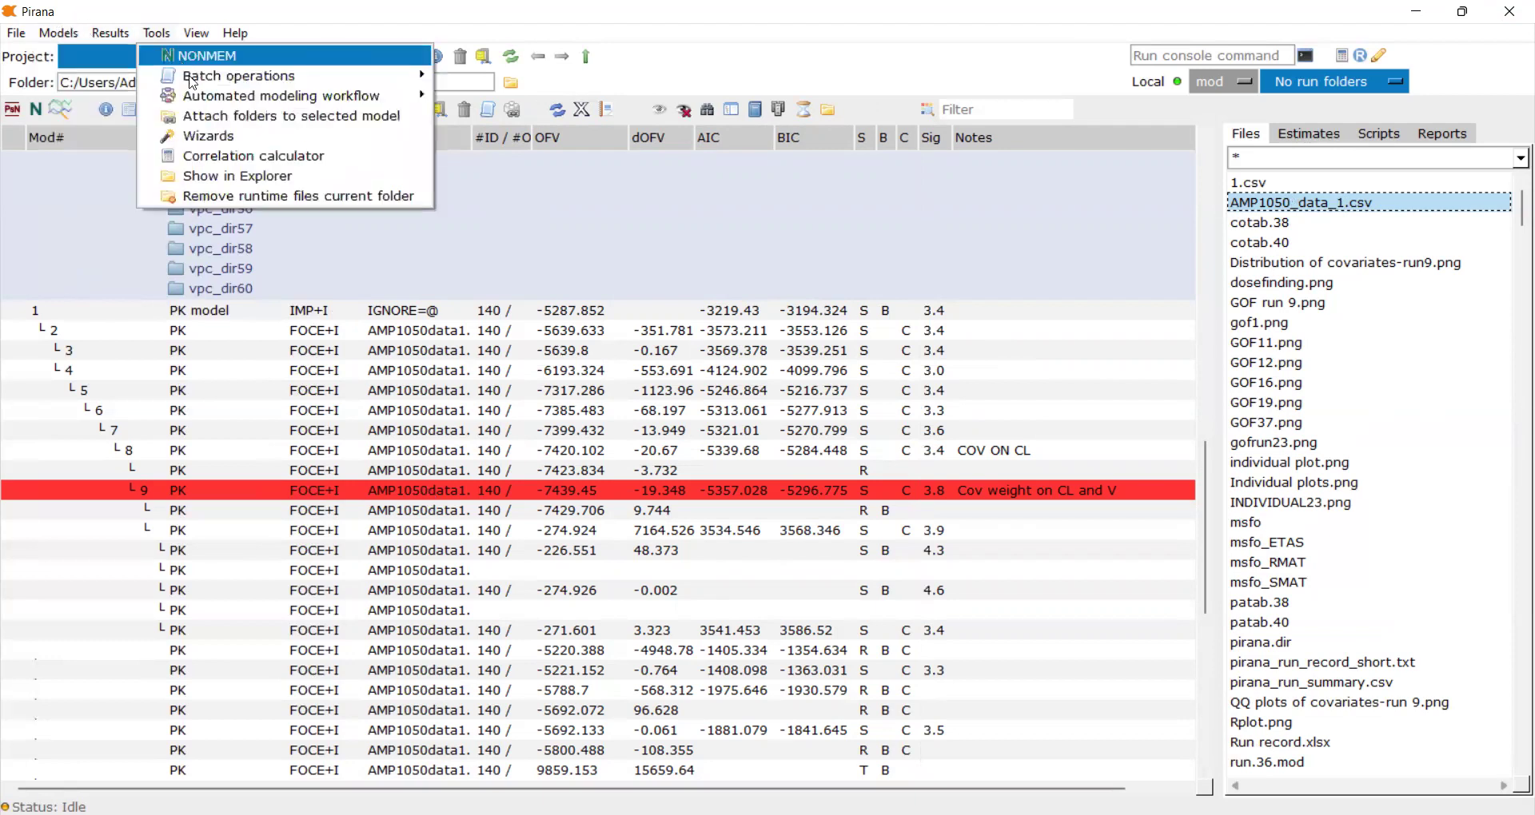
{"action": "left_click", "coordinate": [207, 138]}
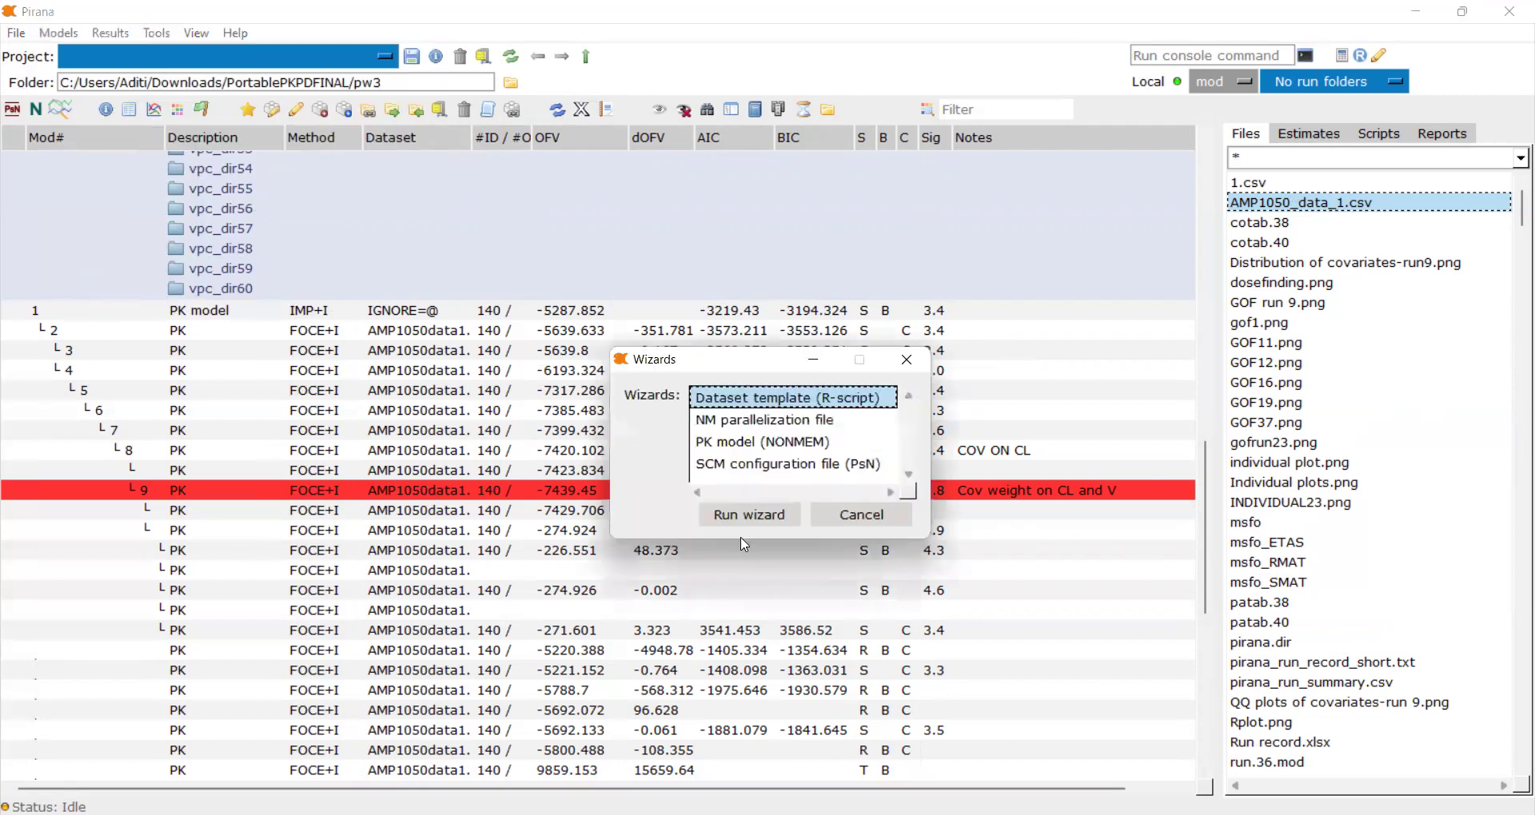
{"action": "left_click", "coordinate": [735, 443]}
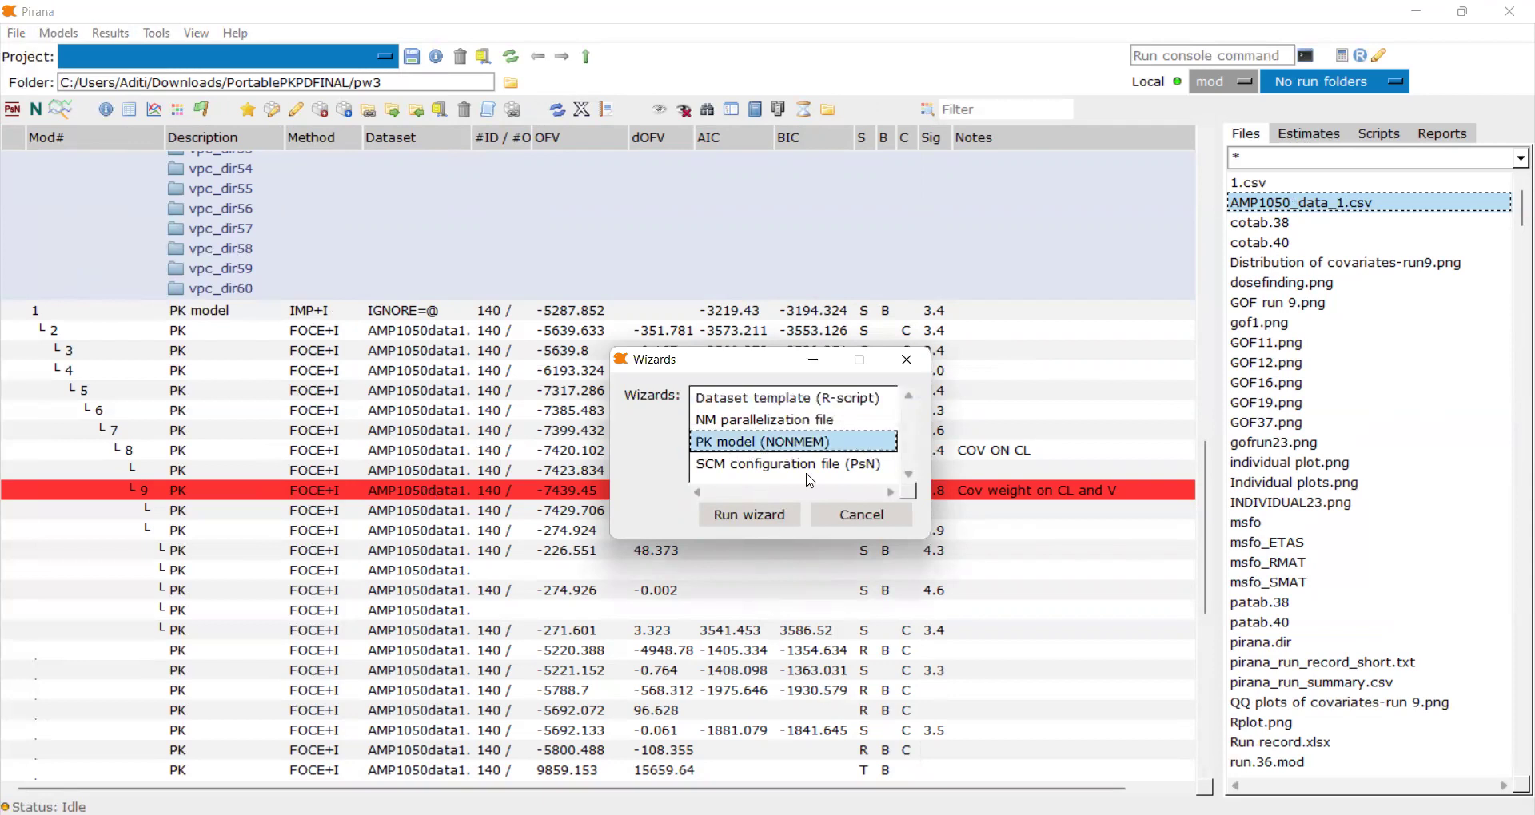
{"action": "left_click", "coordinate": [794, 522]}
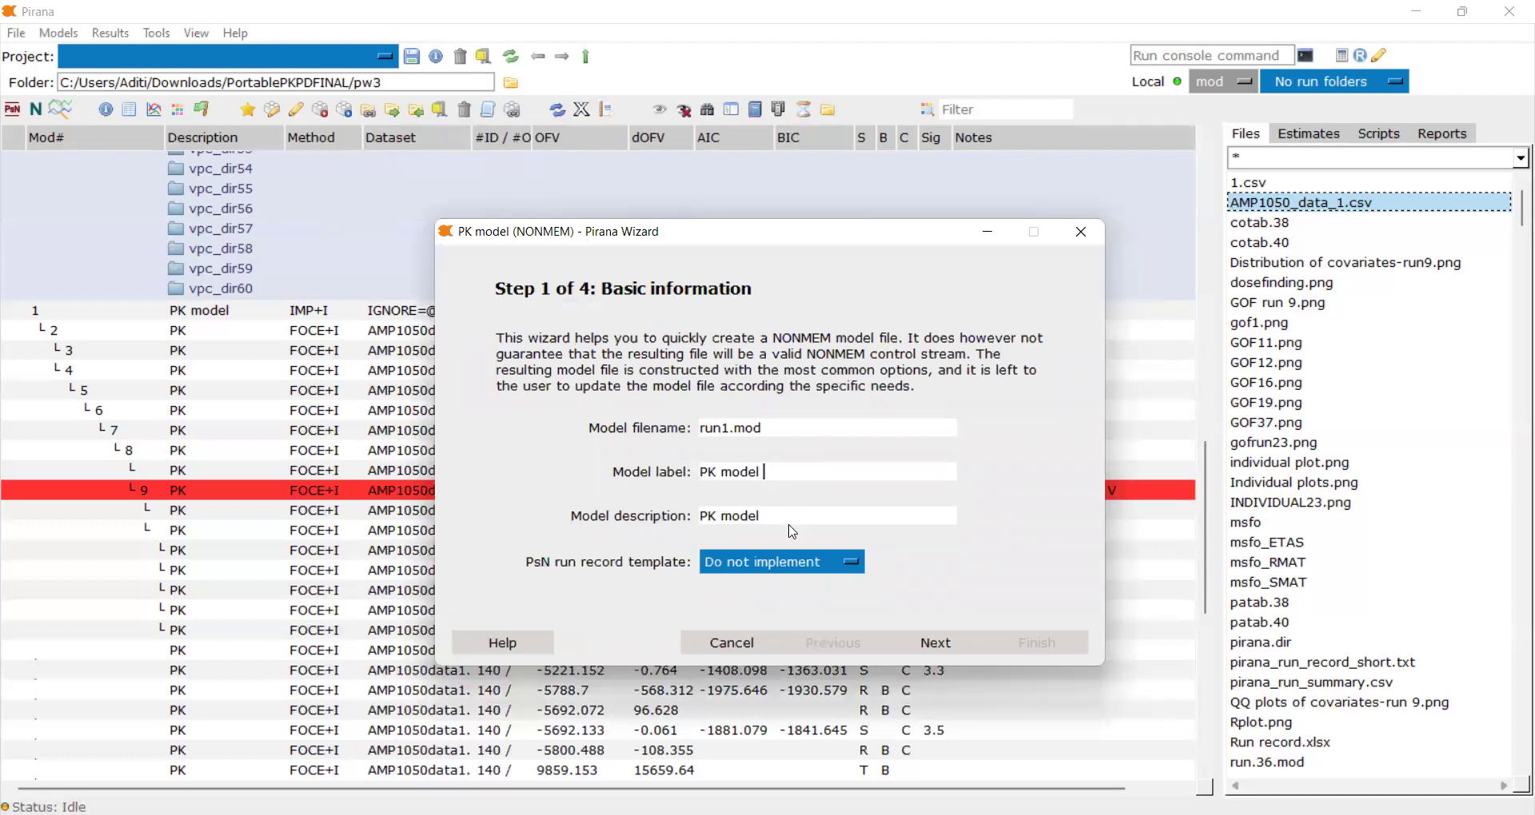
Replace the 'PK model' description with '1-compartment with additive error'
{"action": "key", "text": "Tab"}
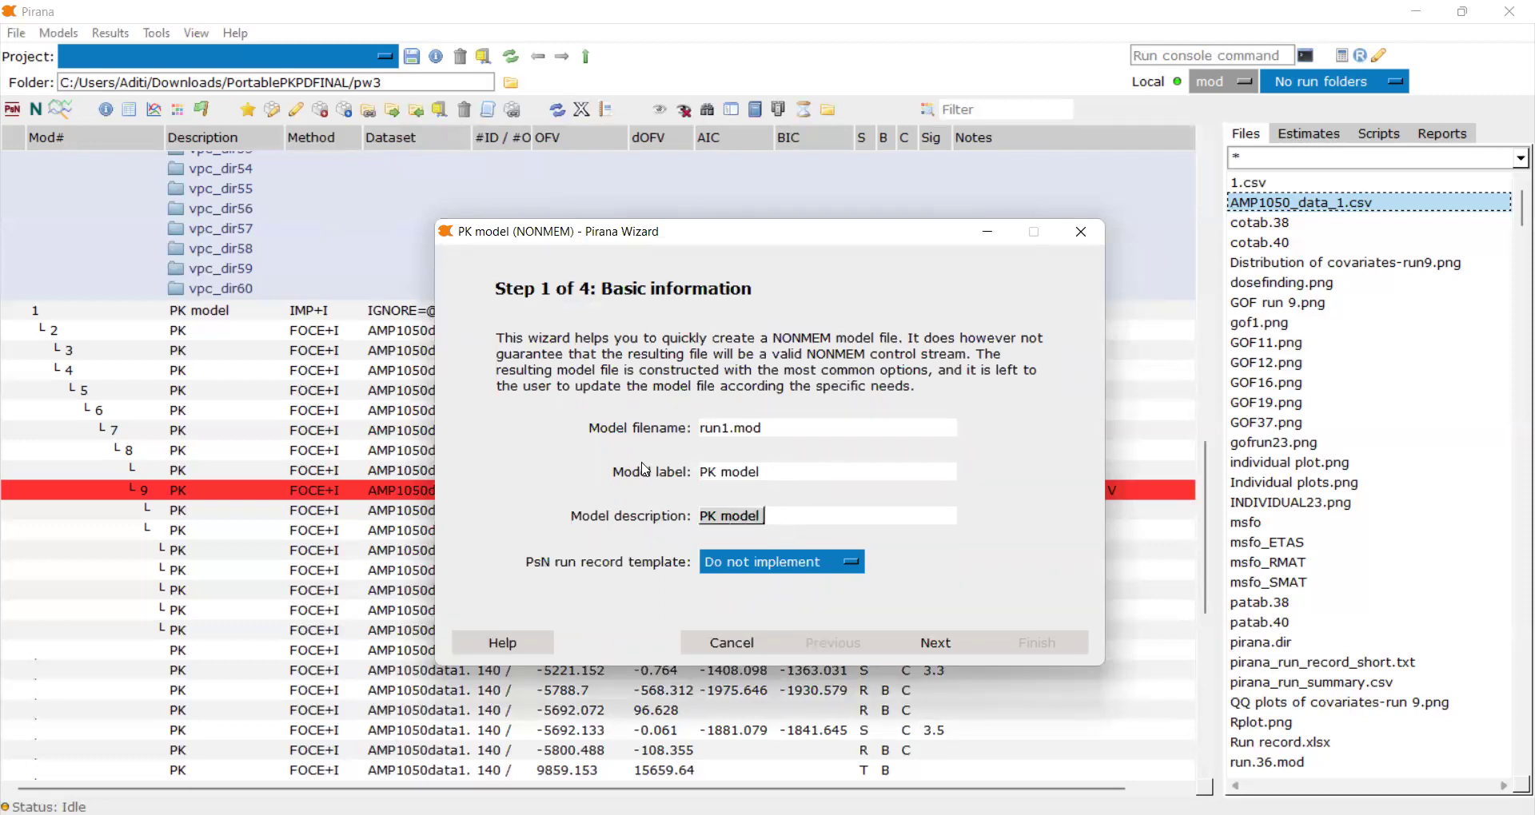
{"action": "key", "text": "BackSpace"}
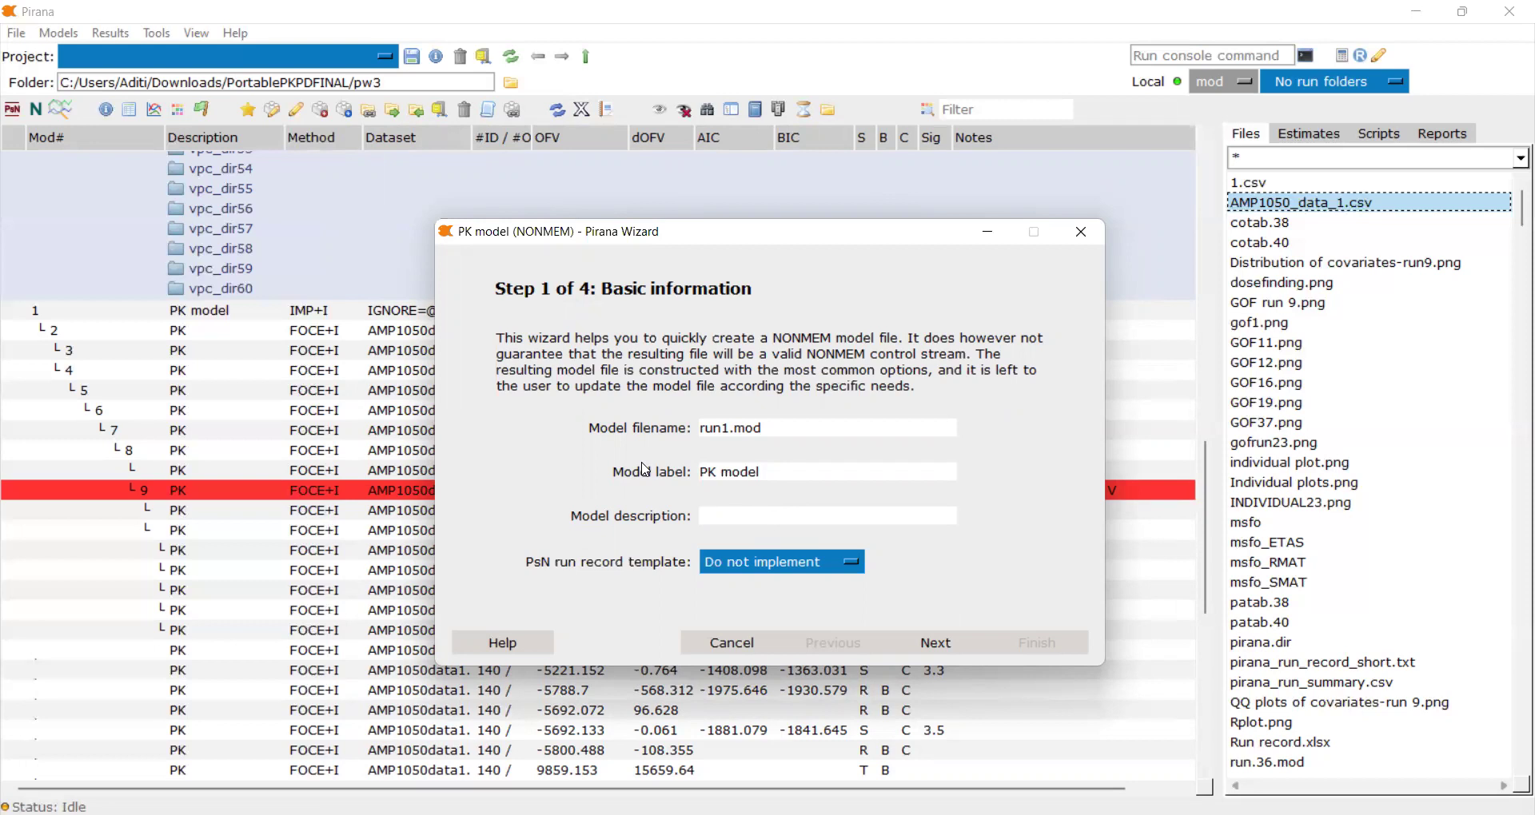
{"action": "type", "text": "1-compartment with "}
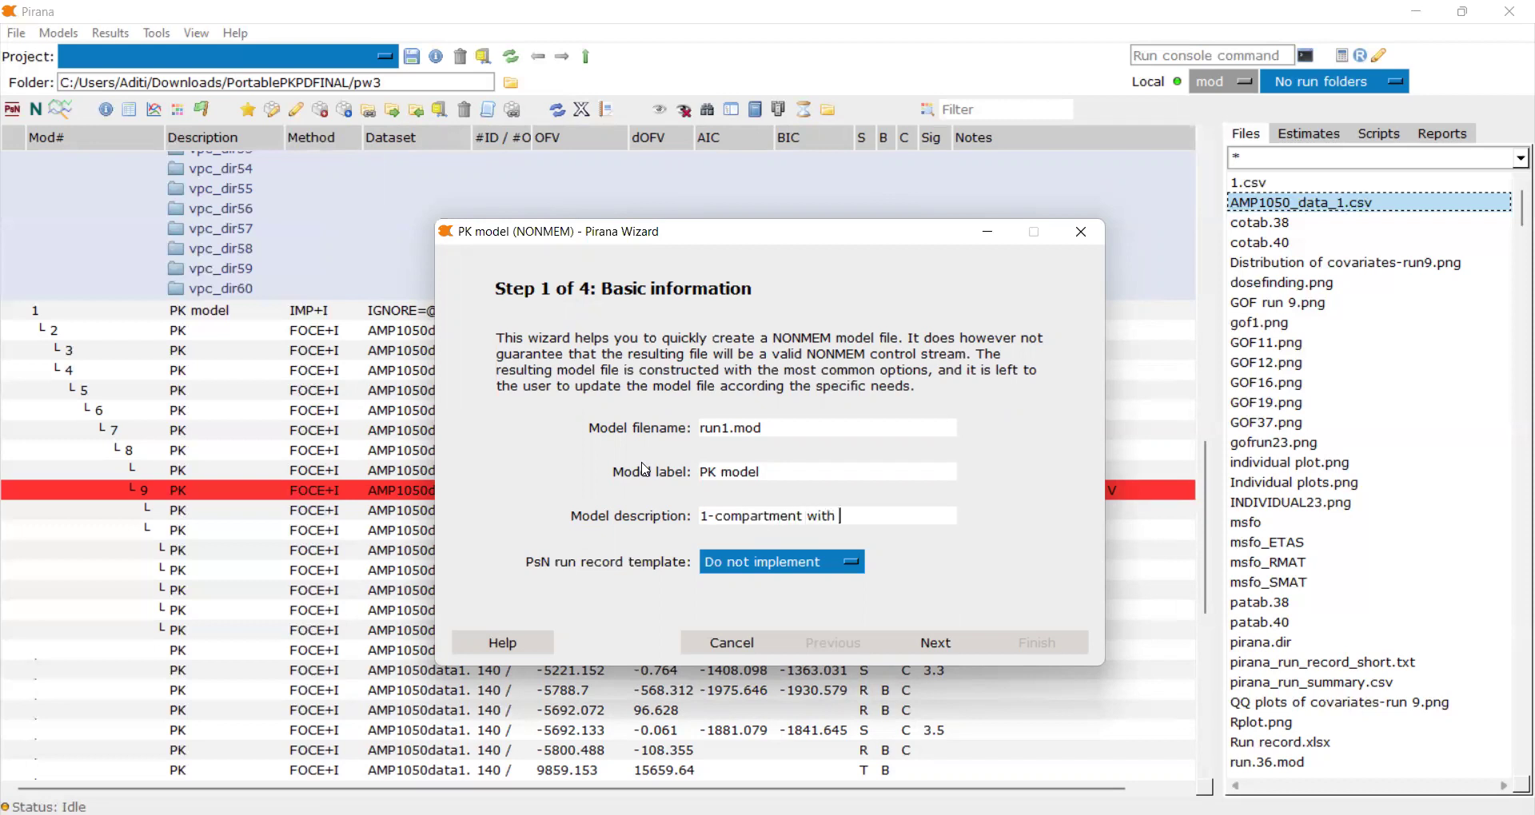
{"action": "type", "text": "addition"}
{"action": "key", "text": "BackSpace"}
{"action": "key", "text": "BackSpace"}
{"action": "type", "text": "ve error"}
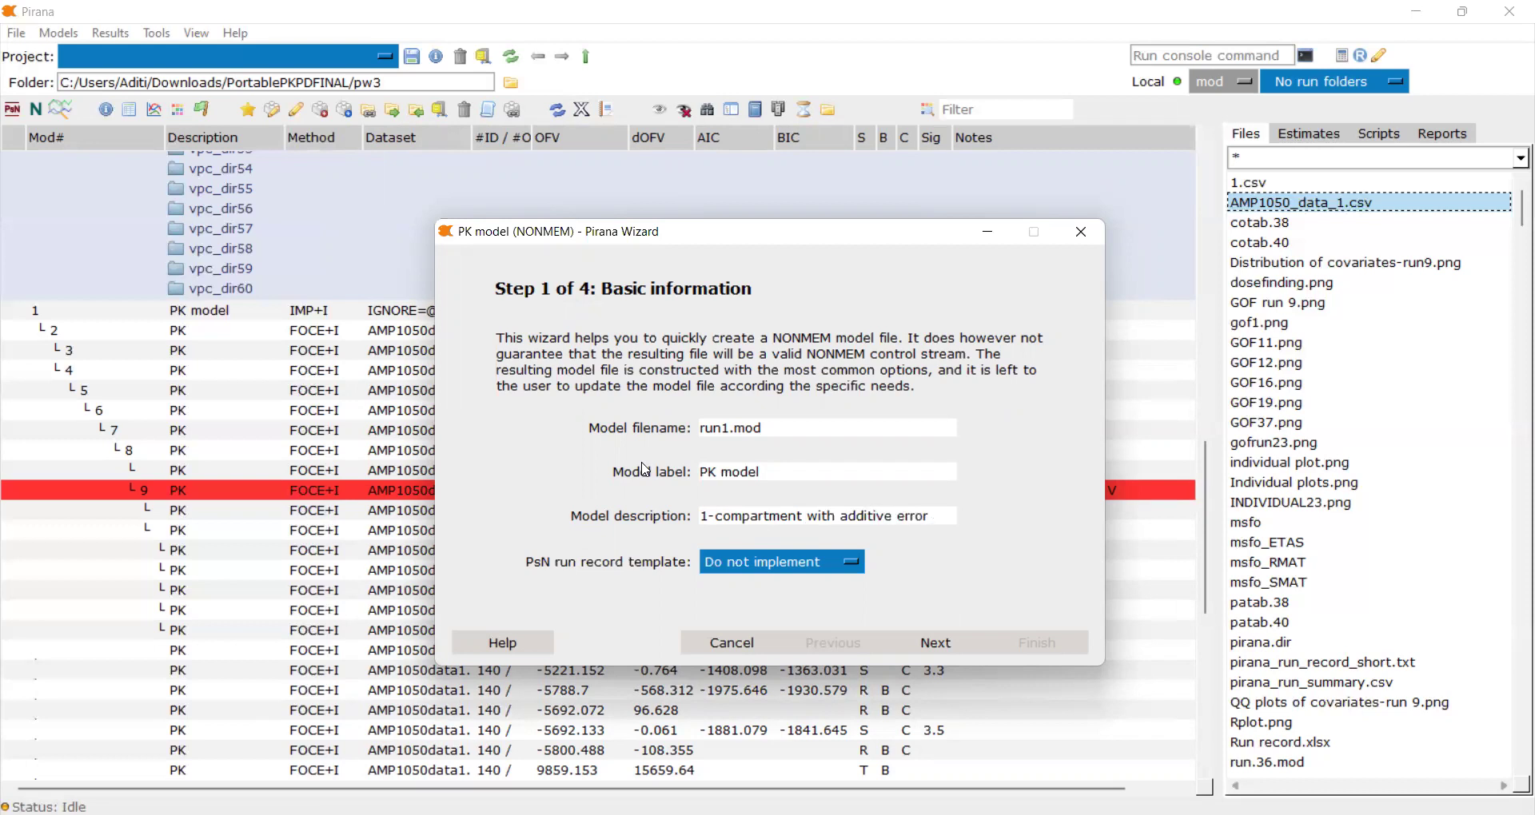
Choose ADVAN6 general non-linear model and combined additive & proportional error, then continue to Step 3
{"action": "left_click", "coordinate": [937, 641]}
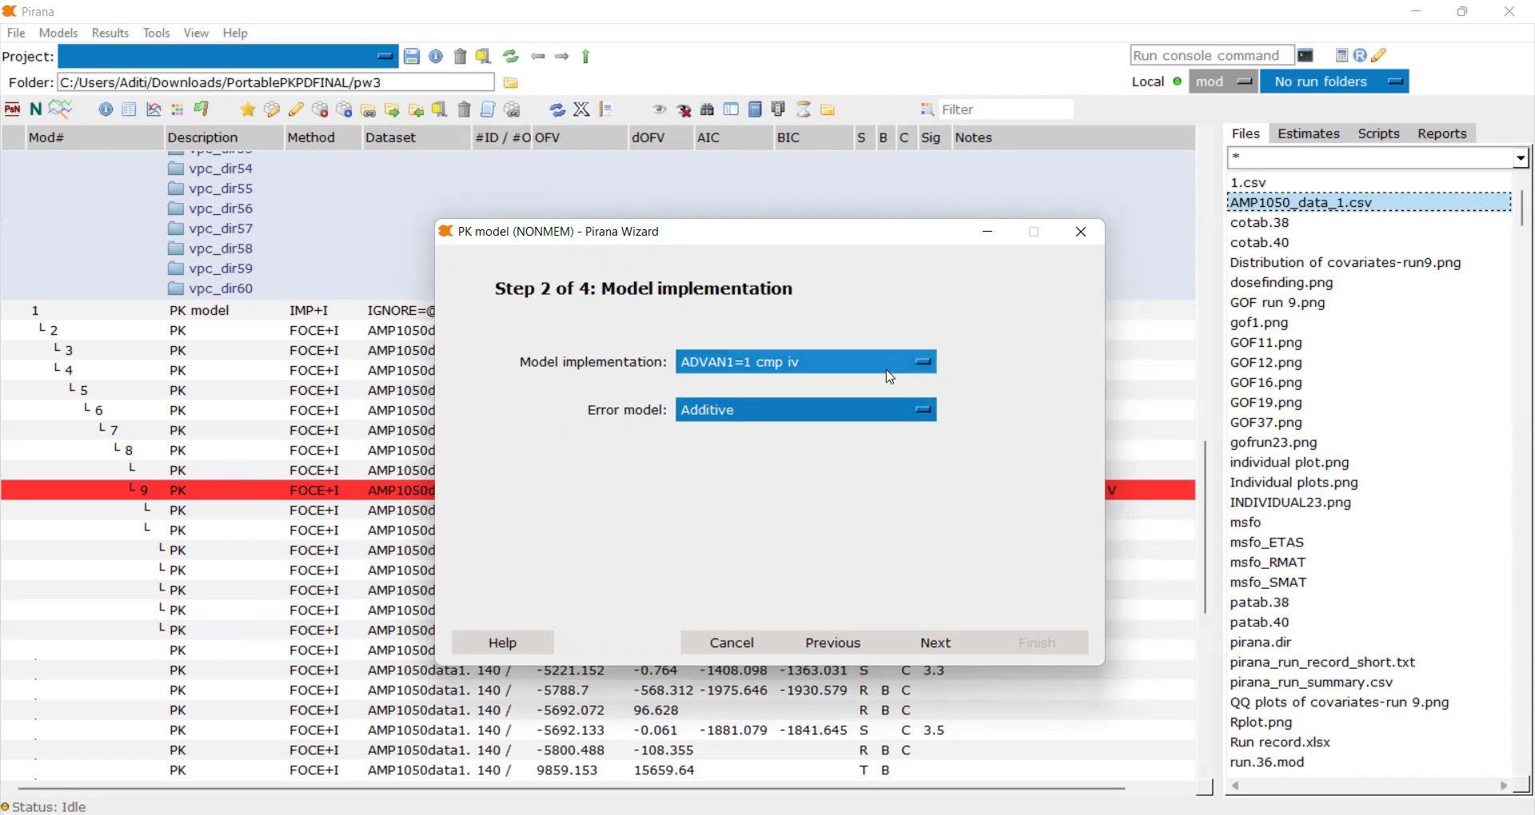
{"action": "left_click", "coordinate": [888, 373]}
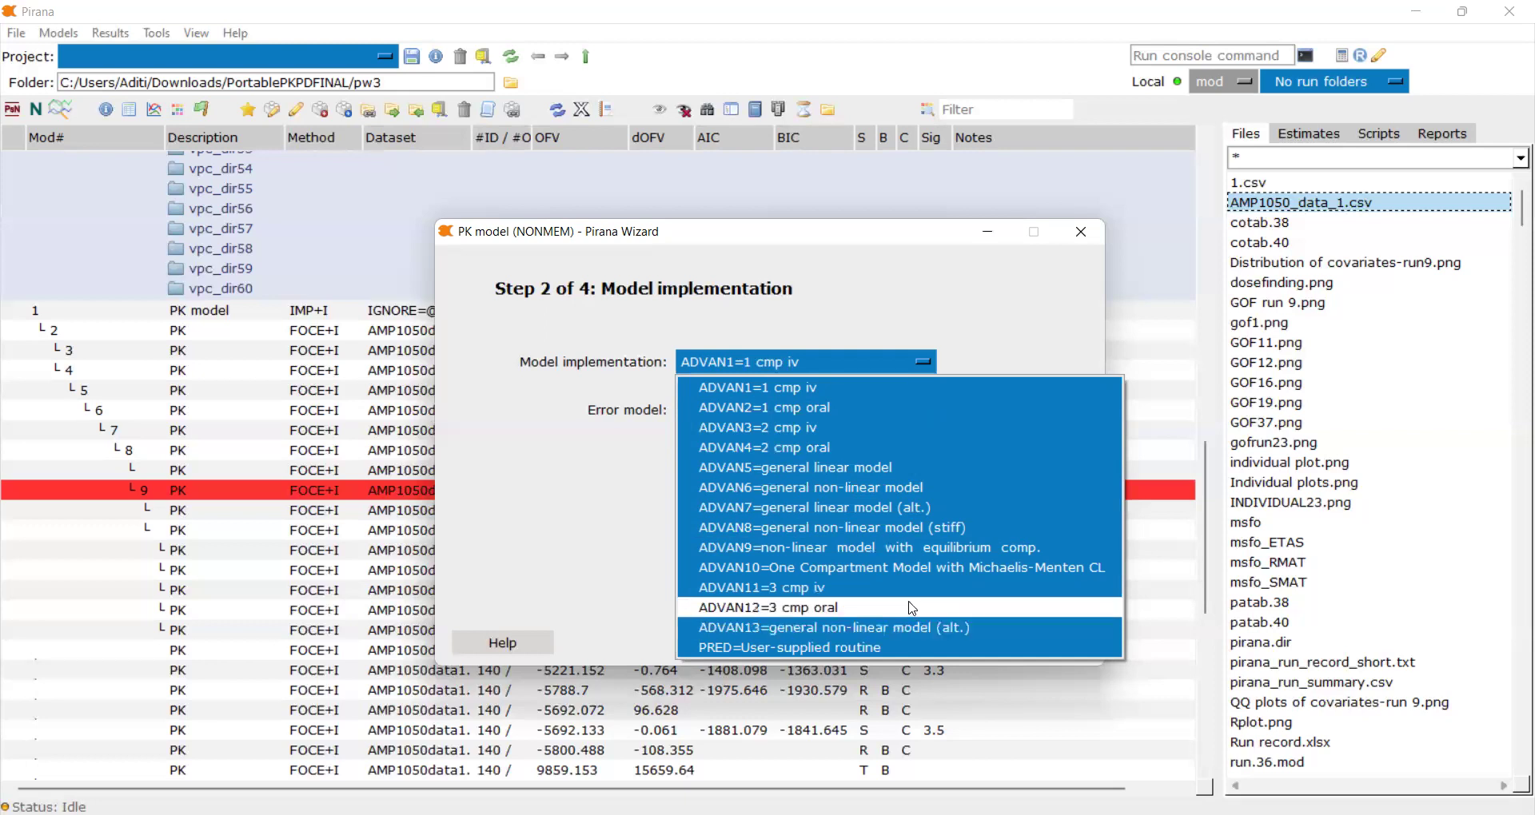
{"action": "left_click", "coordinate": [897, 497]}
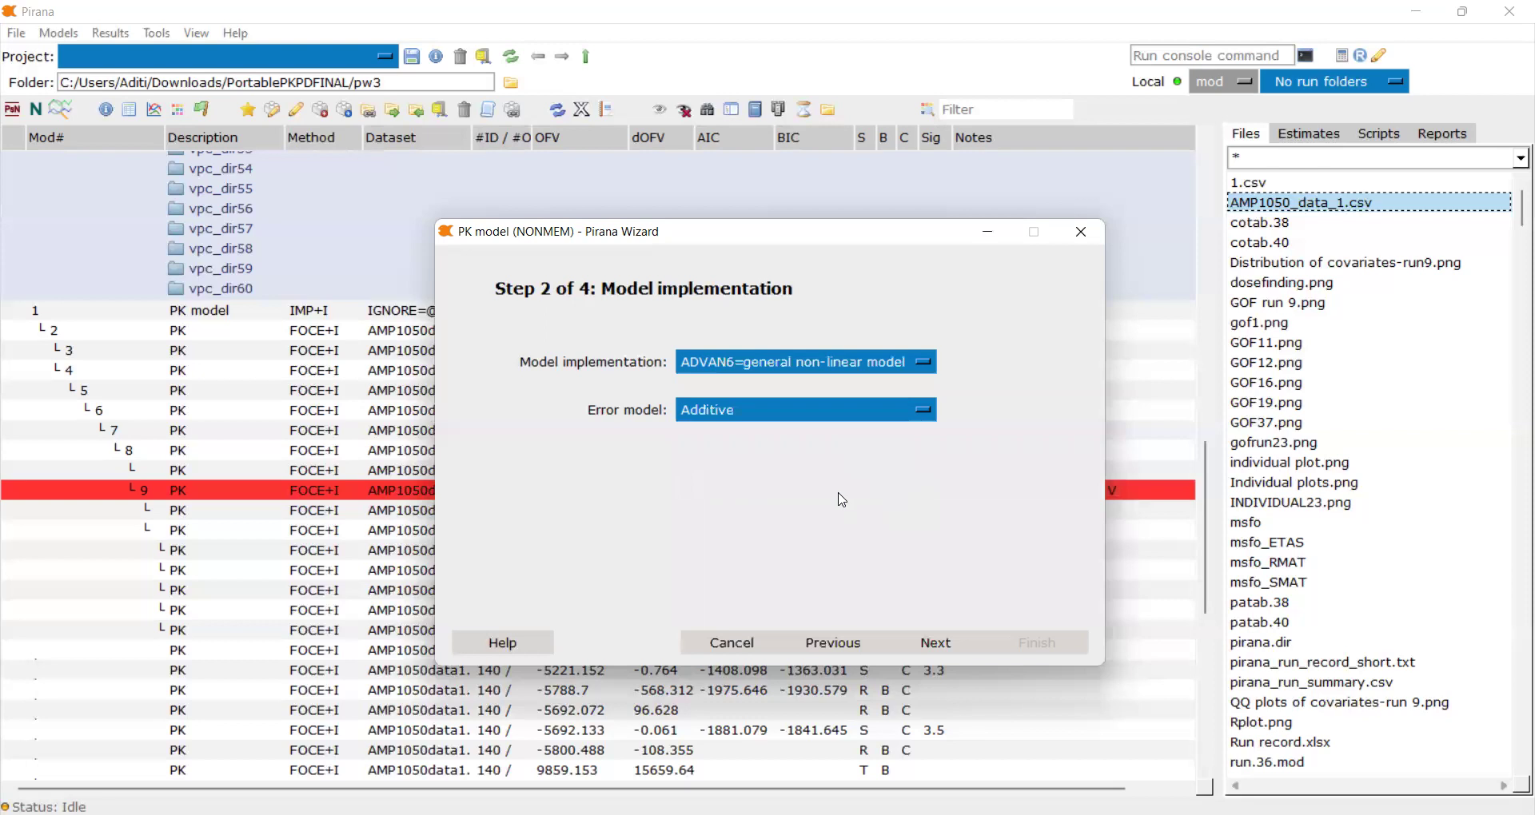
{"action": "left_click", "coordinate": [847, 407]}
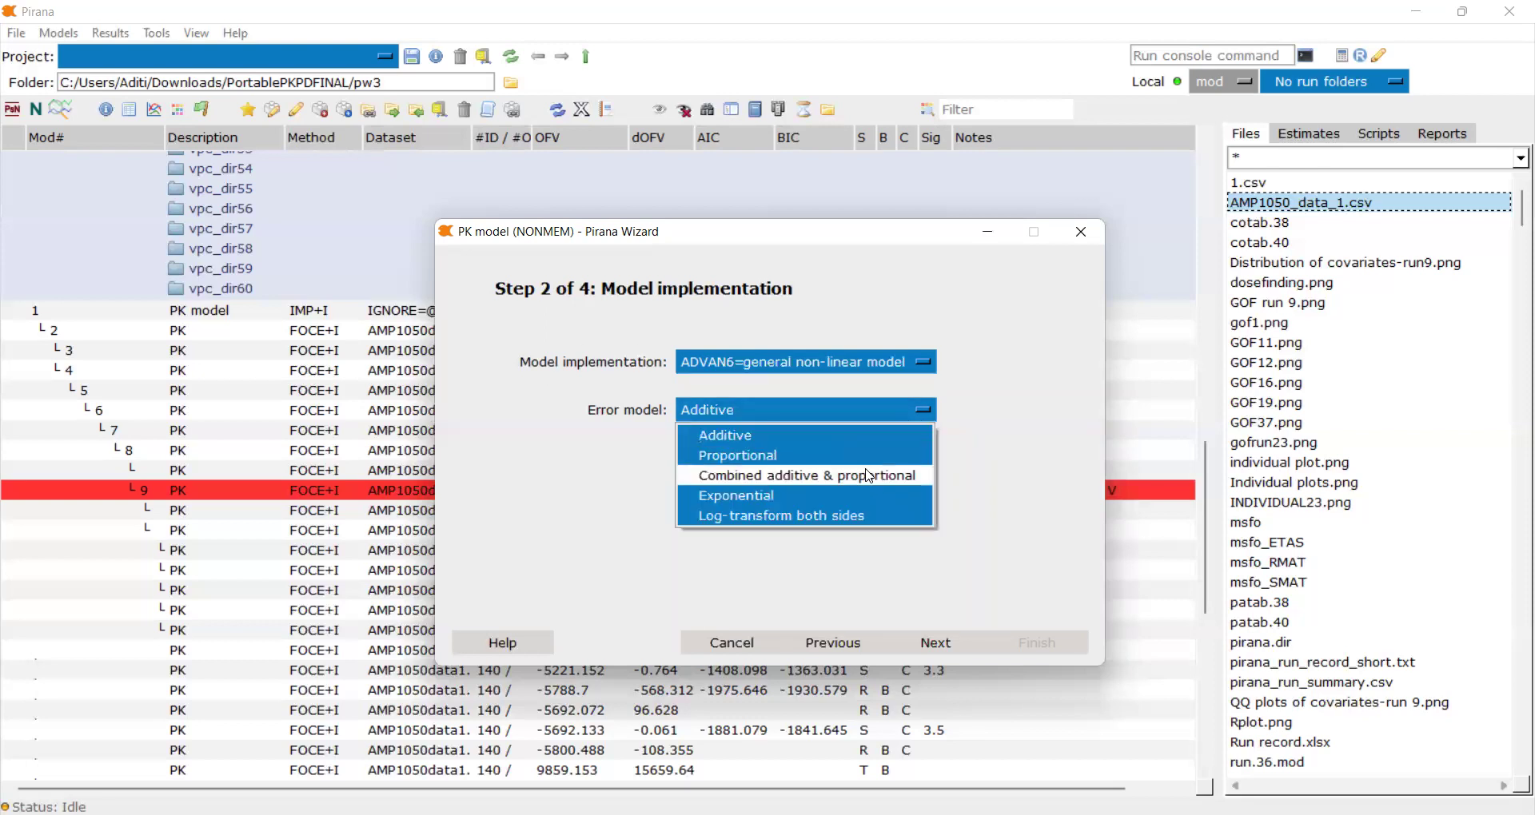
{"action": "left_click", "coordinate": [870, 477]}
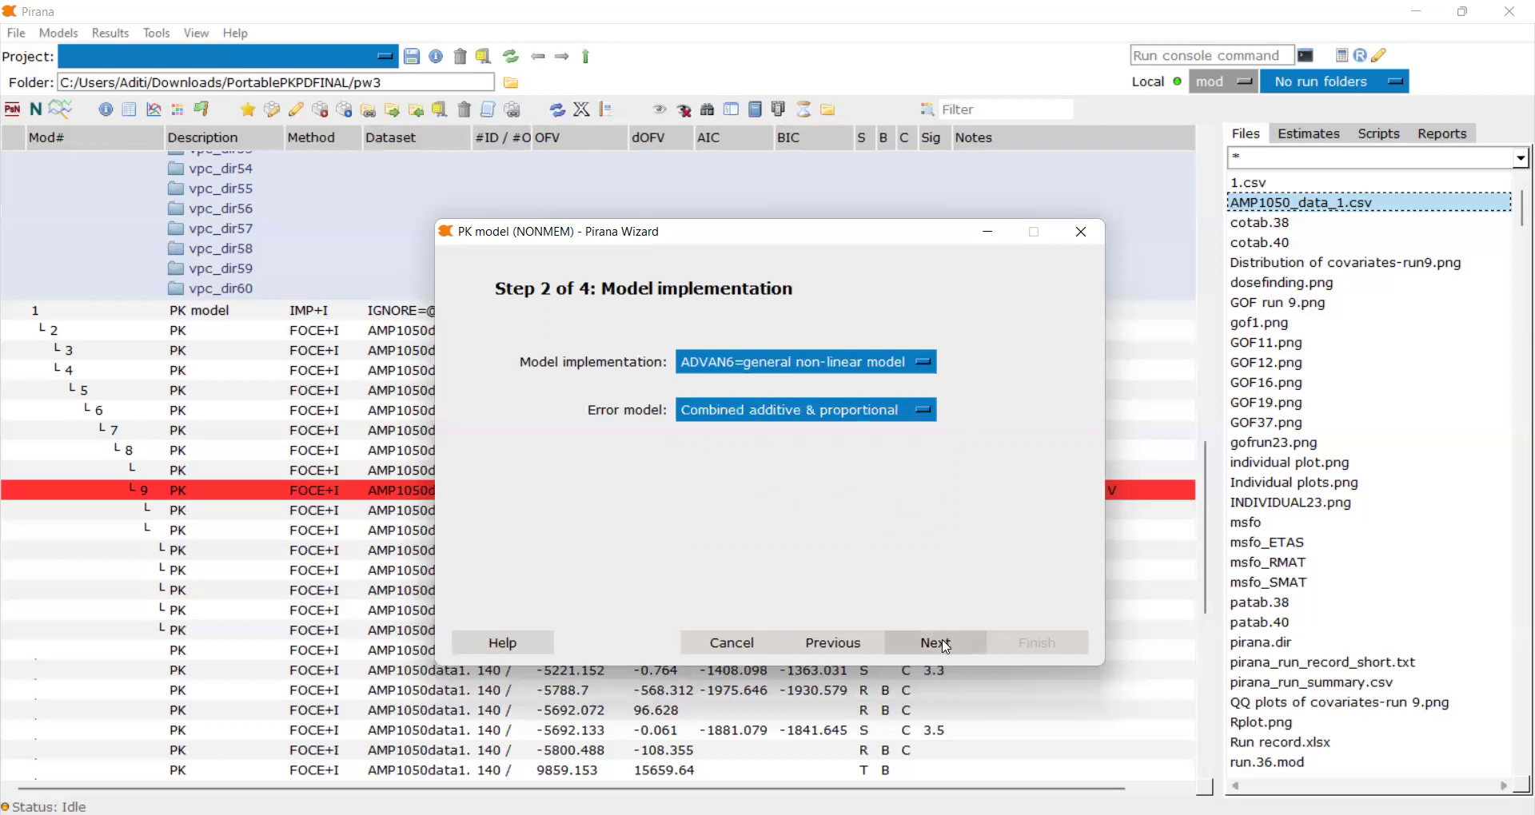
{"action": "left_click", "coordinate": [937, 643]}
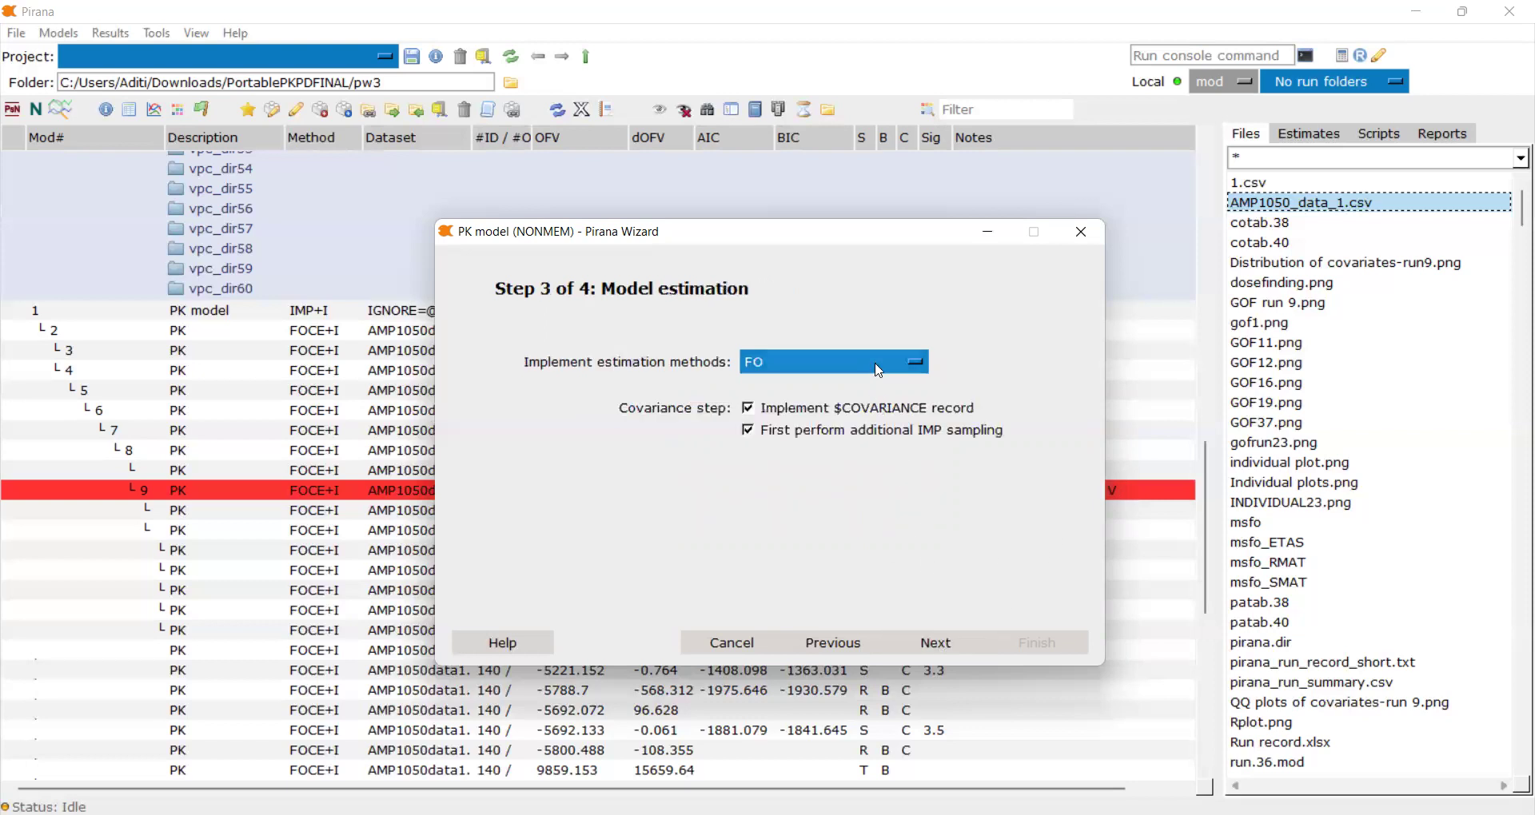
Set the estimation method to FOCE and continue to Step 4
{"action": "left_click", "coordinate": [879, 370]}
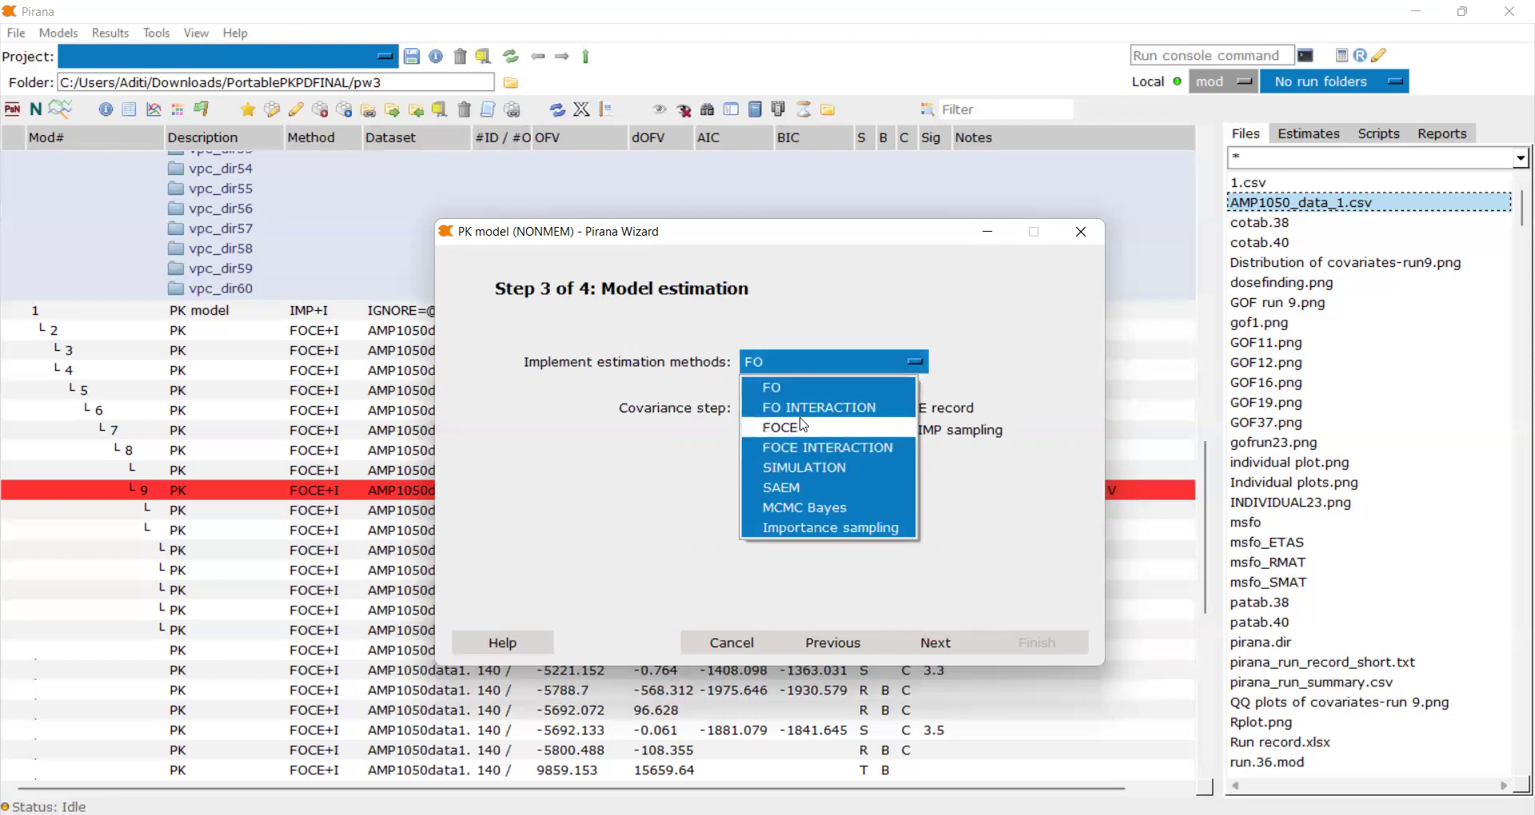
{"action": "left_click", "coordinate": [804, 425]}
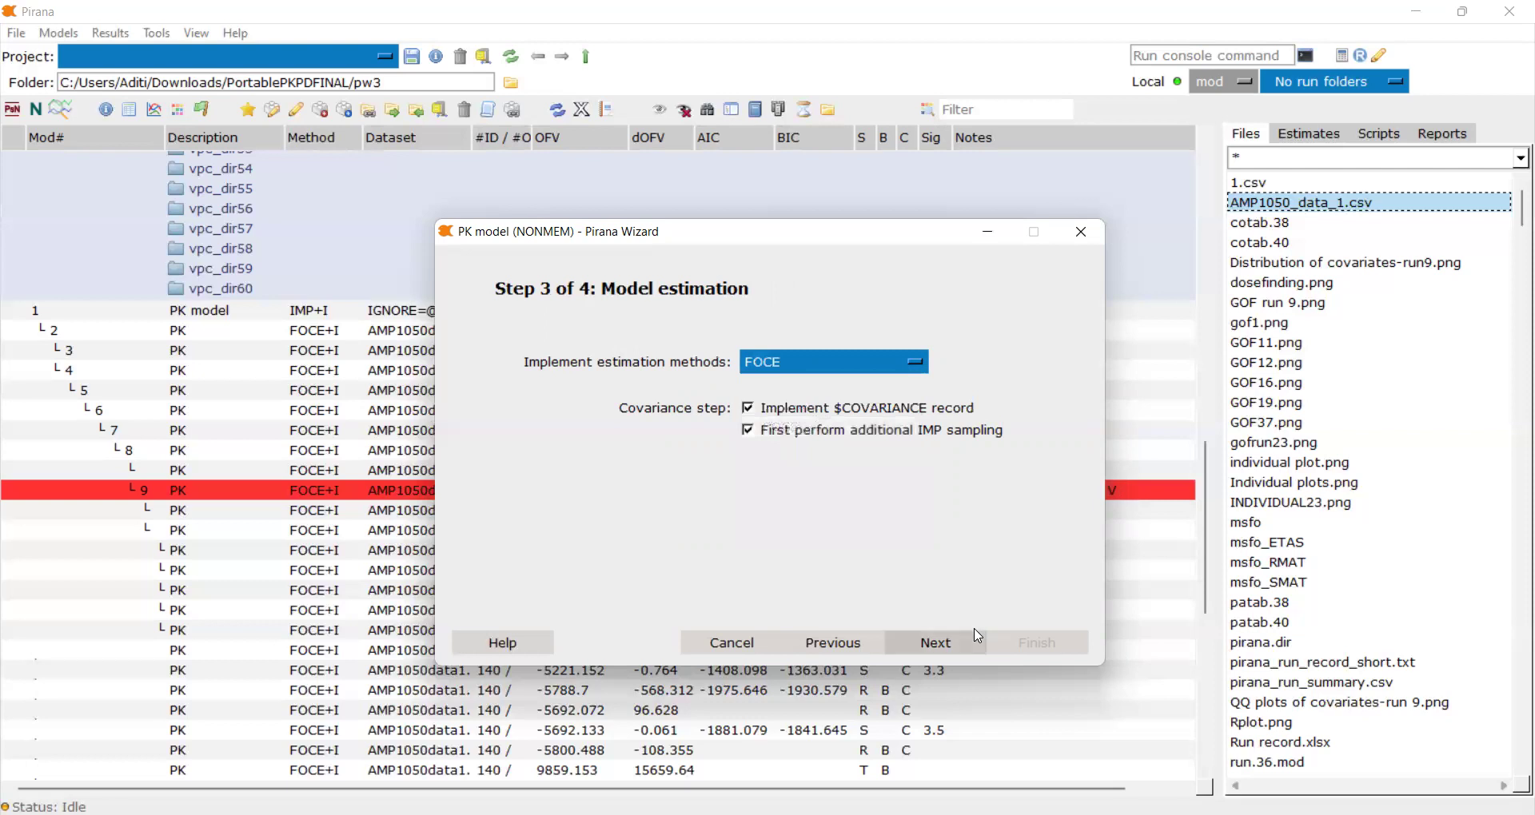
{"action": "left_click", "coordinate": [979, 636]}
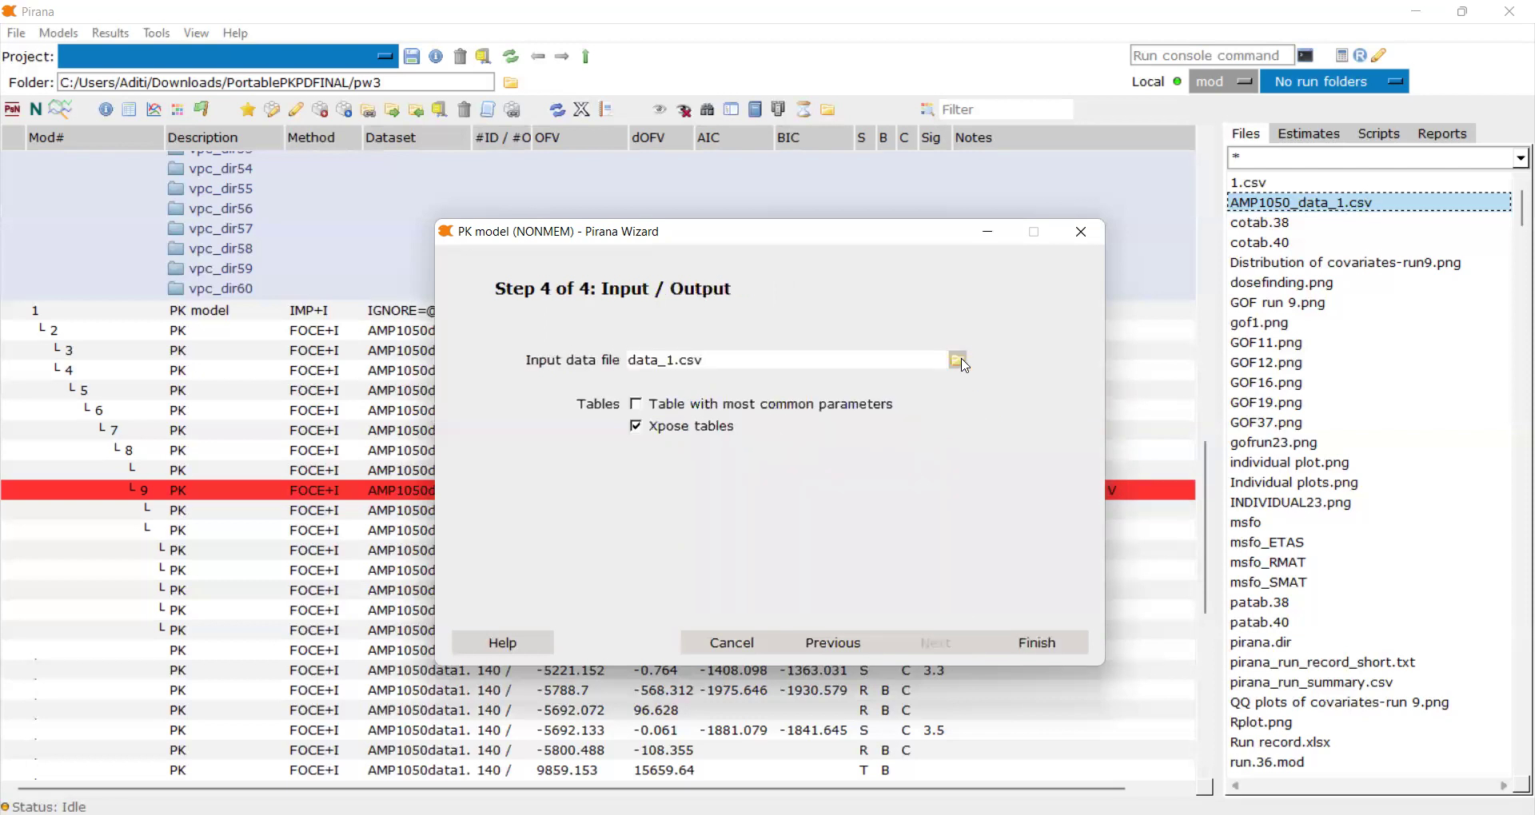
Select AMP1050_data_1.csv as the model's input data file
{"action": "left_click", "coordinate": [958, 361]}
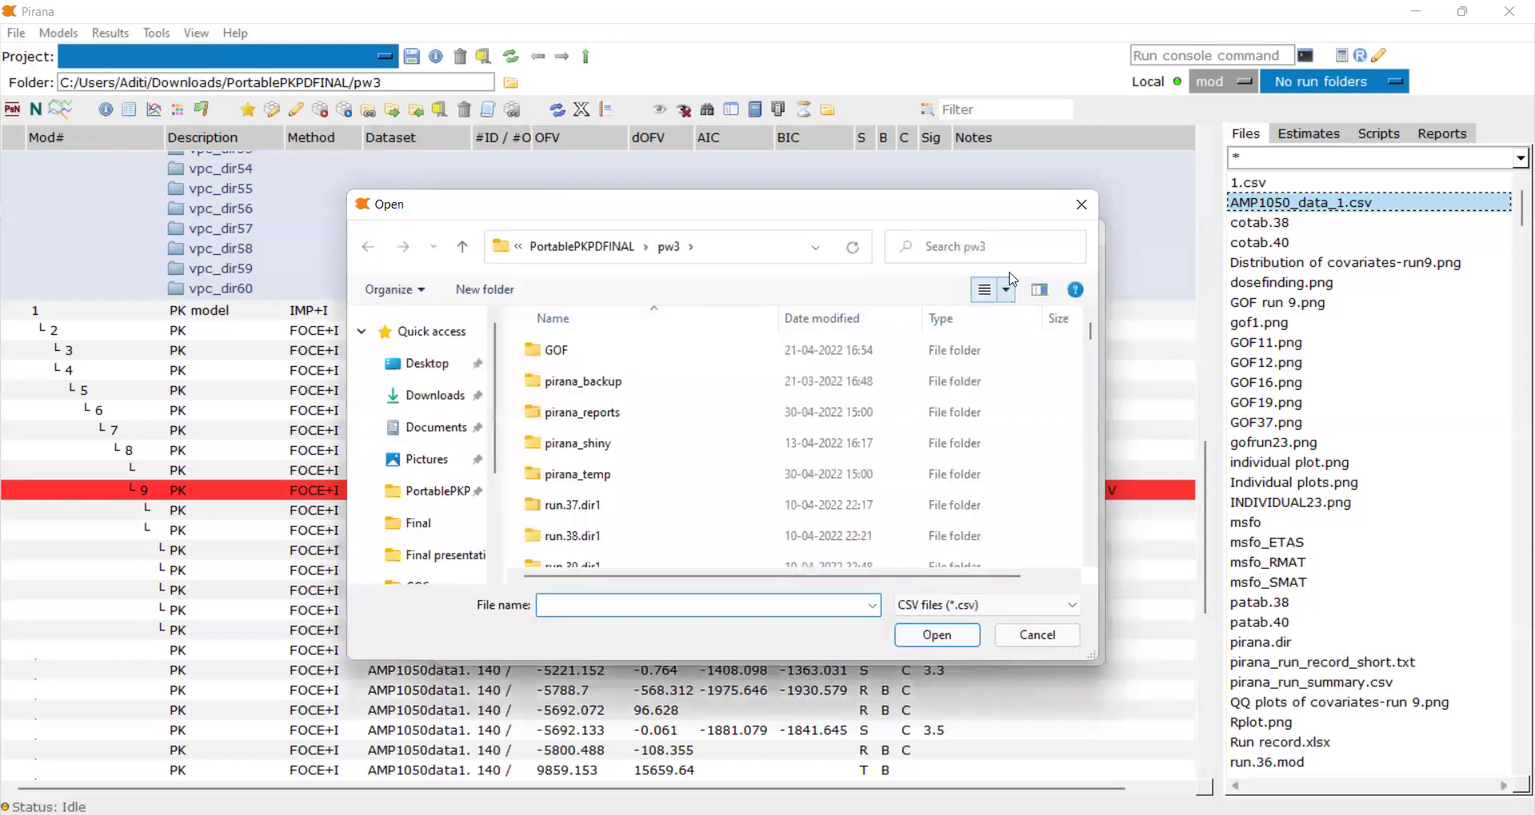
{"action": "left_click", "coordinate": [1081, 205]}
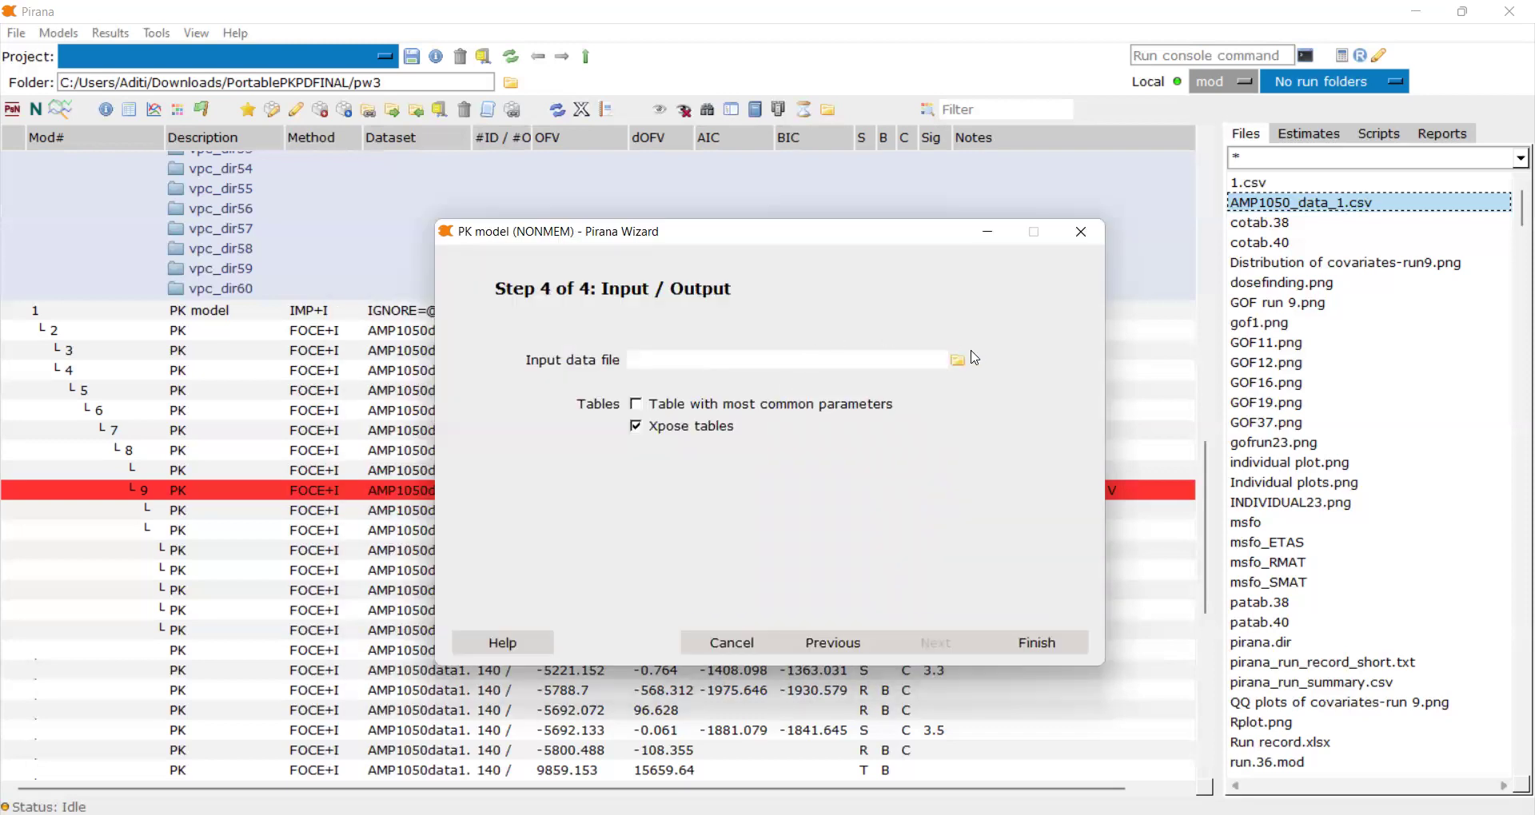
{"action": "left_click", "coordinate": [957, 361]}
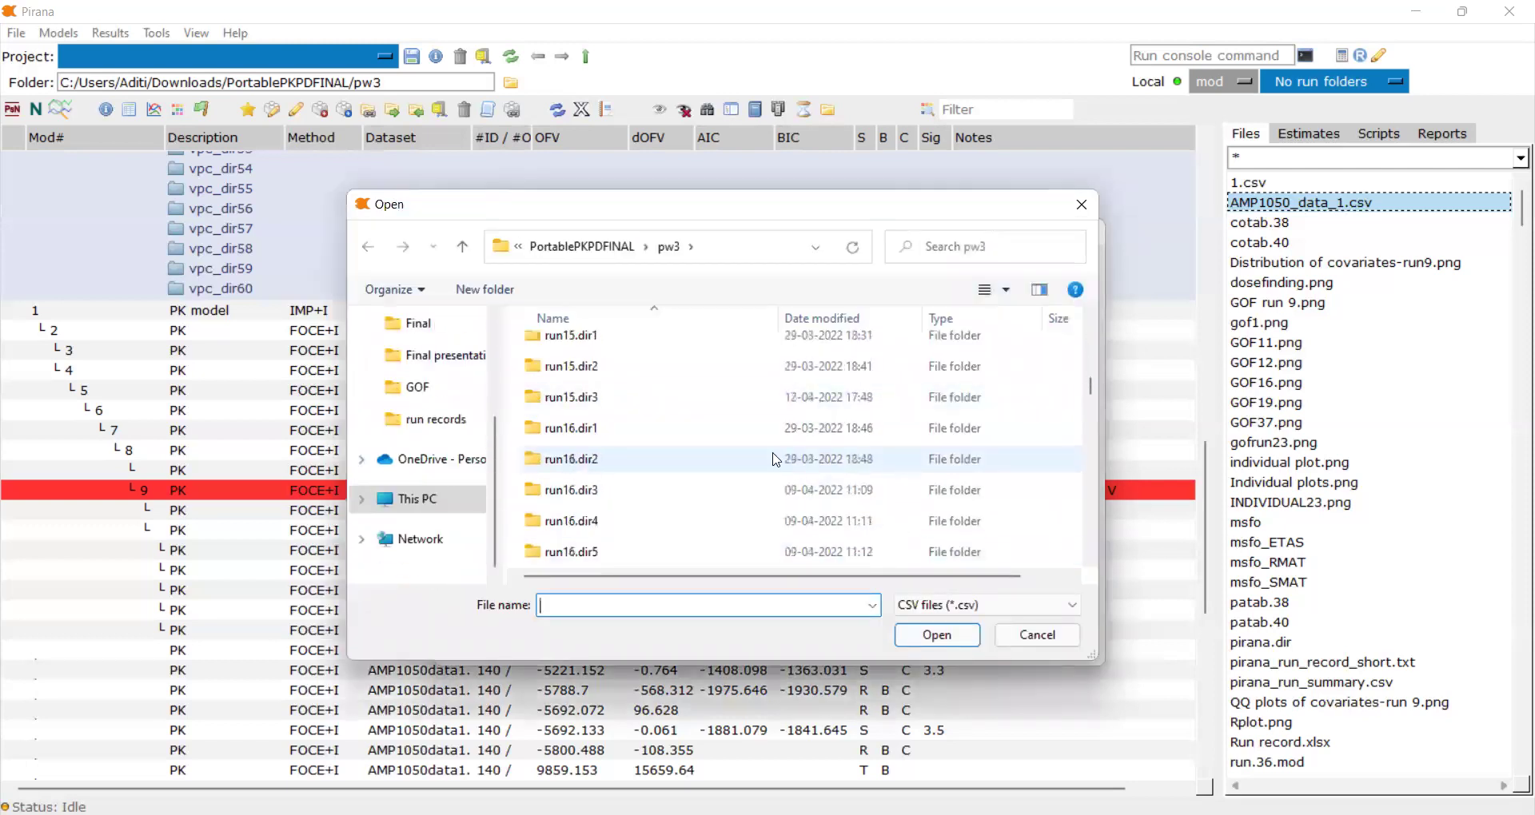
{"action": "scroll", "coordinate": [767, 472], "scroll_direction": "down", "scroll_amount": 10}
{"action": "scroll", "coordinate": [772, 457], "scroll_direction": "down", "scroll_amount": 5}
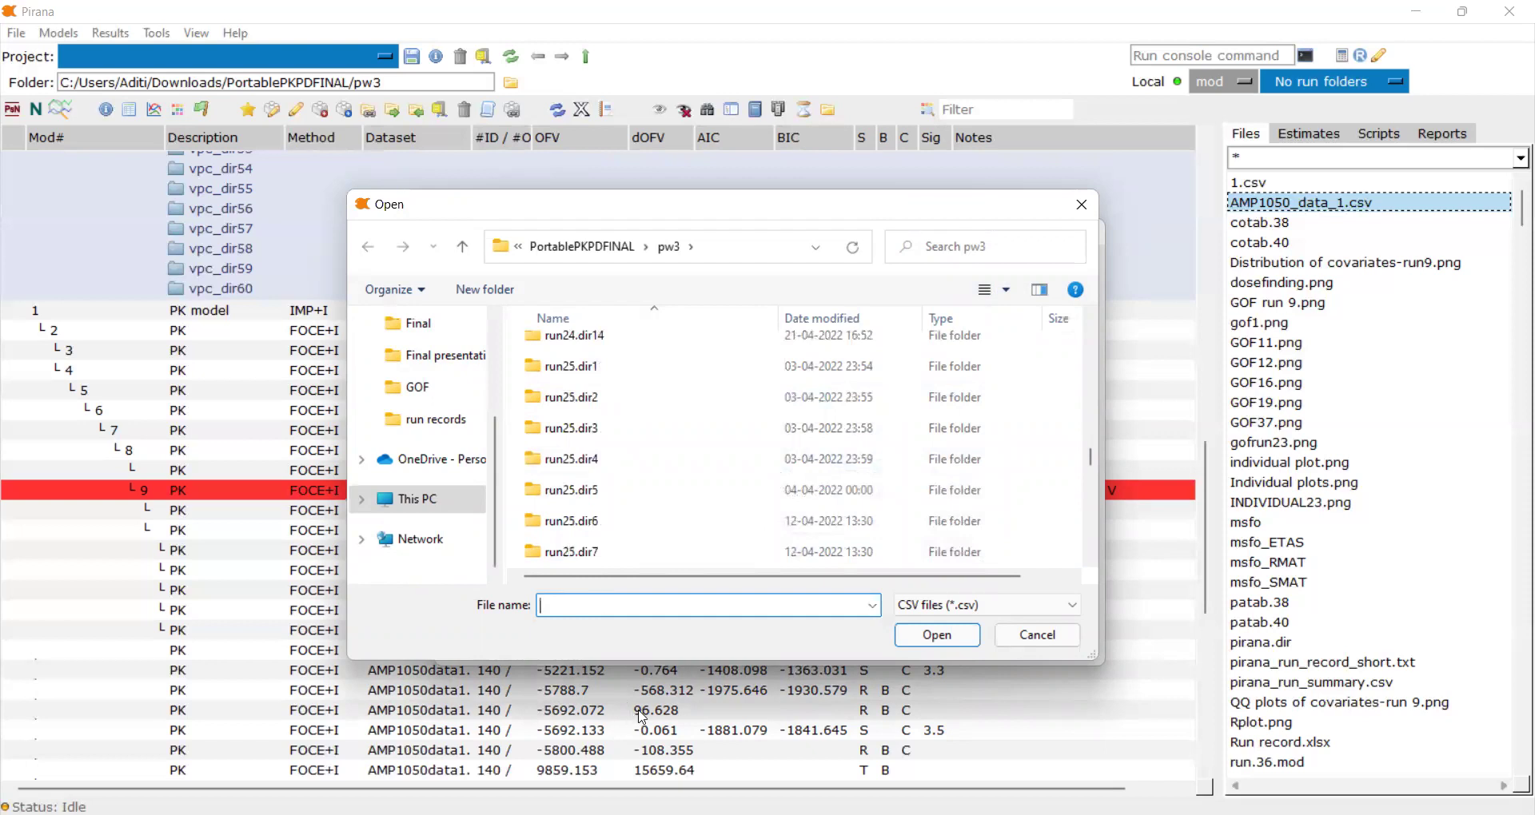
{"action": "type", "text": "A"}
{"action": "key", "text": "Down"}
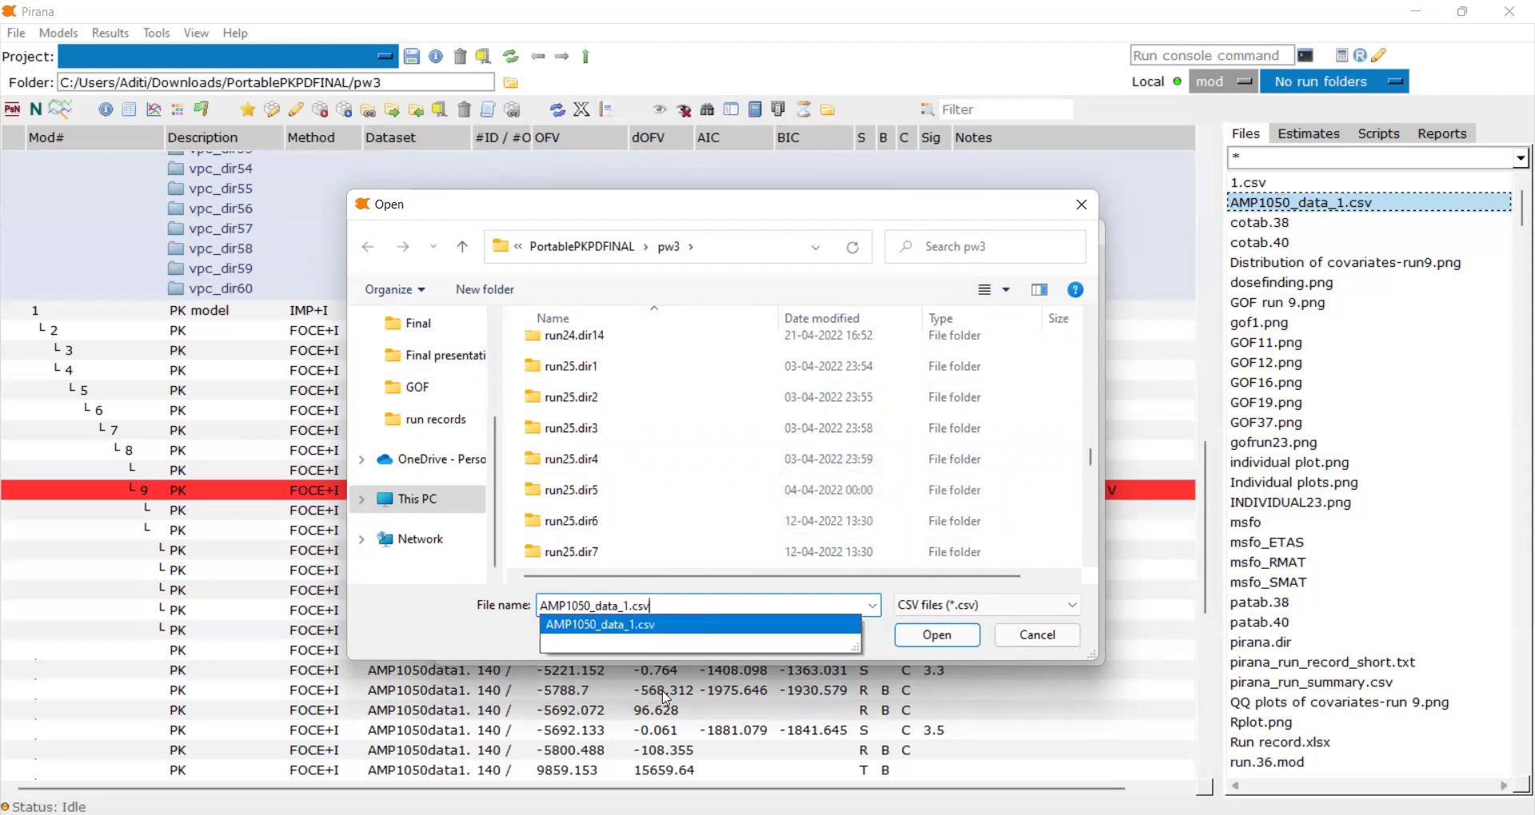
{"action": "key", "text": "Return"}
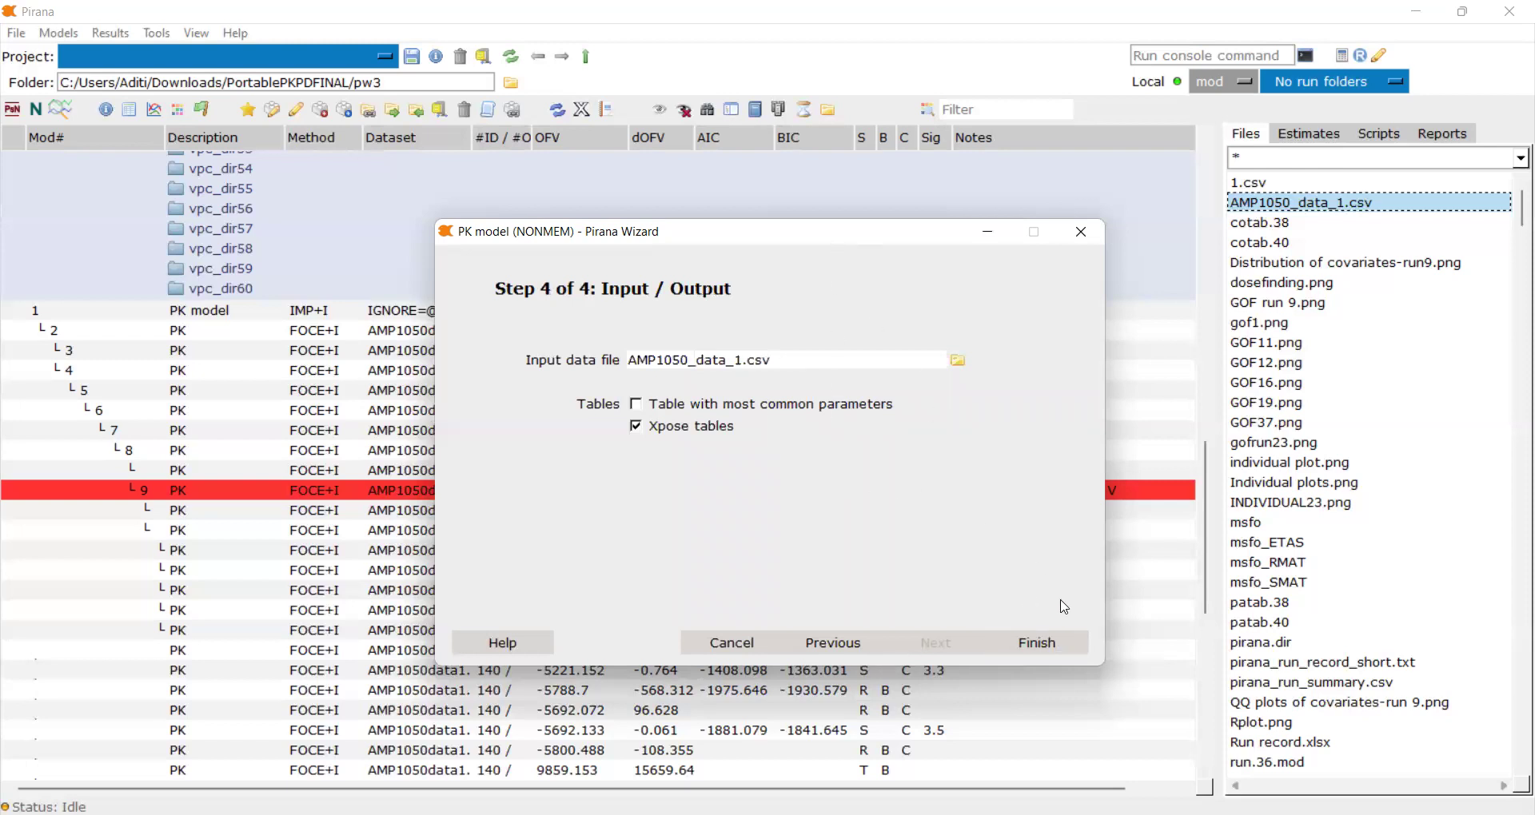
Decline overwriting run1.mod and go back to the wizard's Step 1
{"action": "left_click", "coordinate": [1071, 644]}
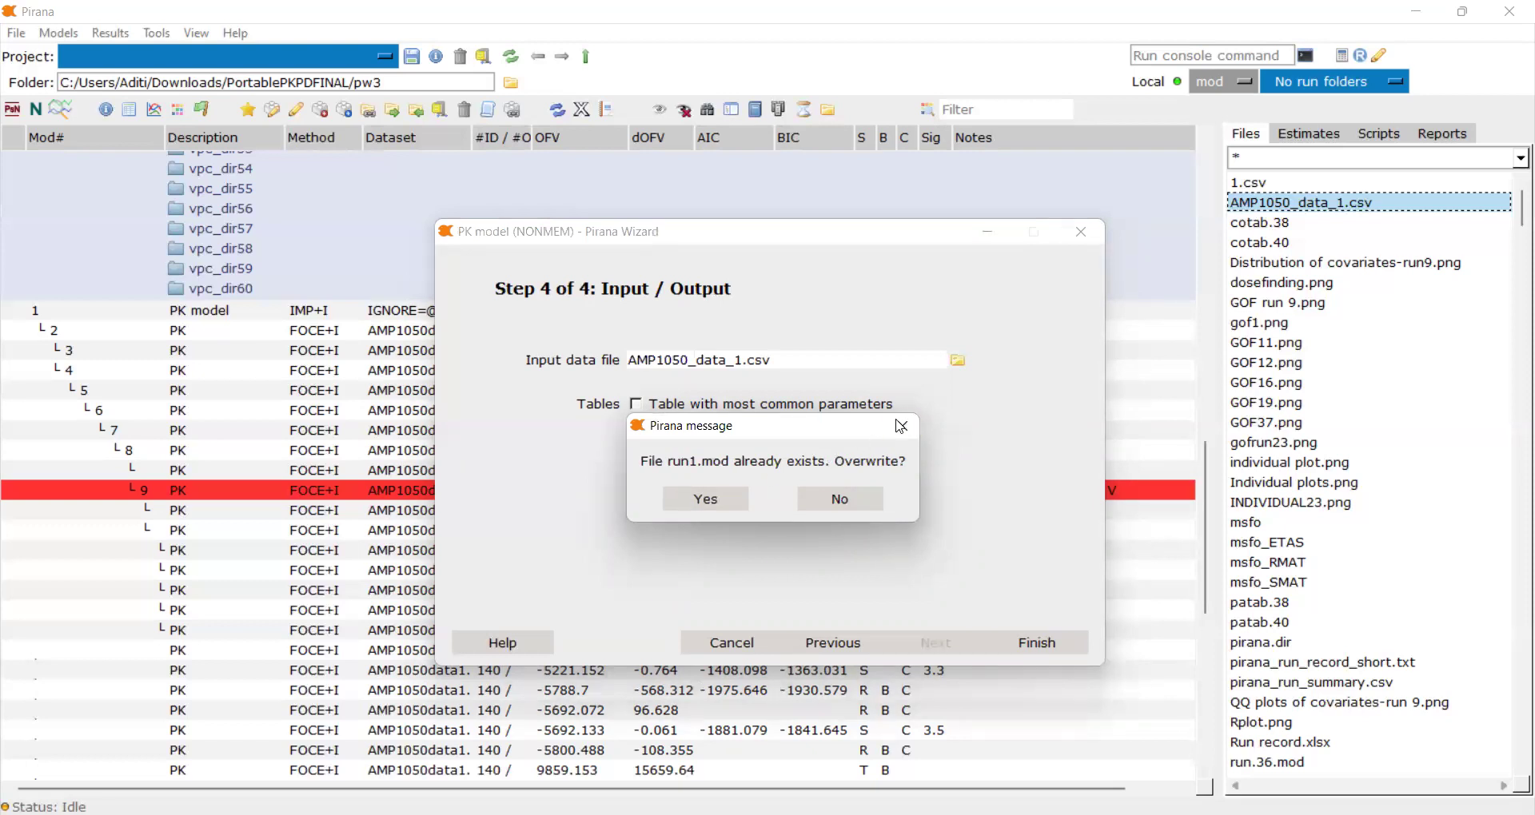
{"action": "left_click", "coordinate": [905, 428]}
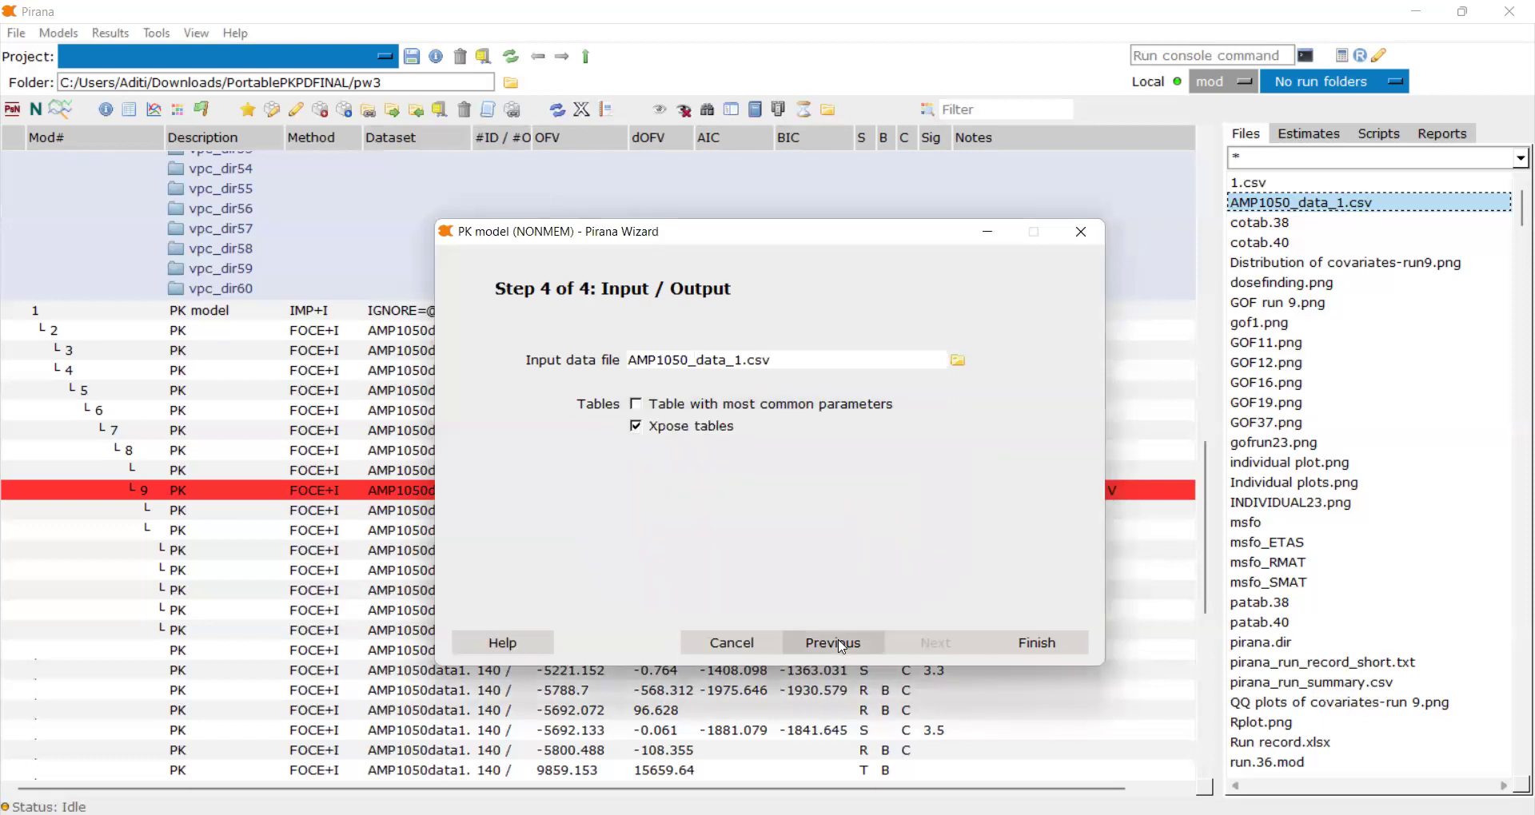
{"action": "left_click", "coordinate": [842, 648]}
{"action": "left_click", "coordinate": [842, 647]}
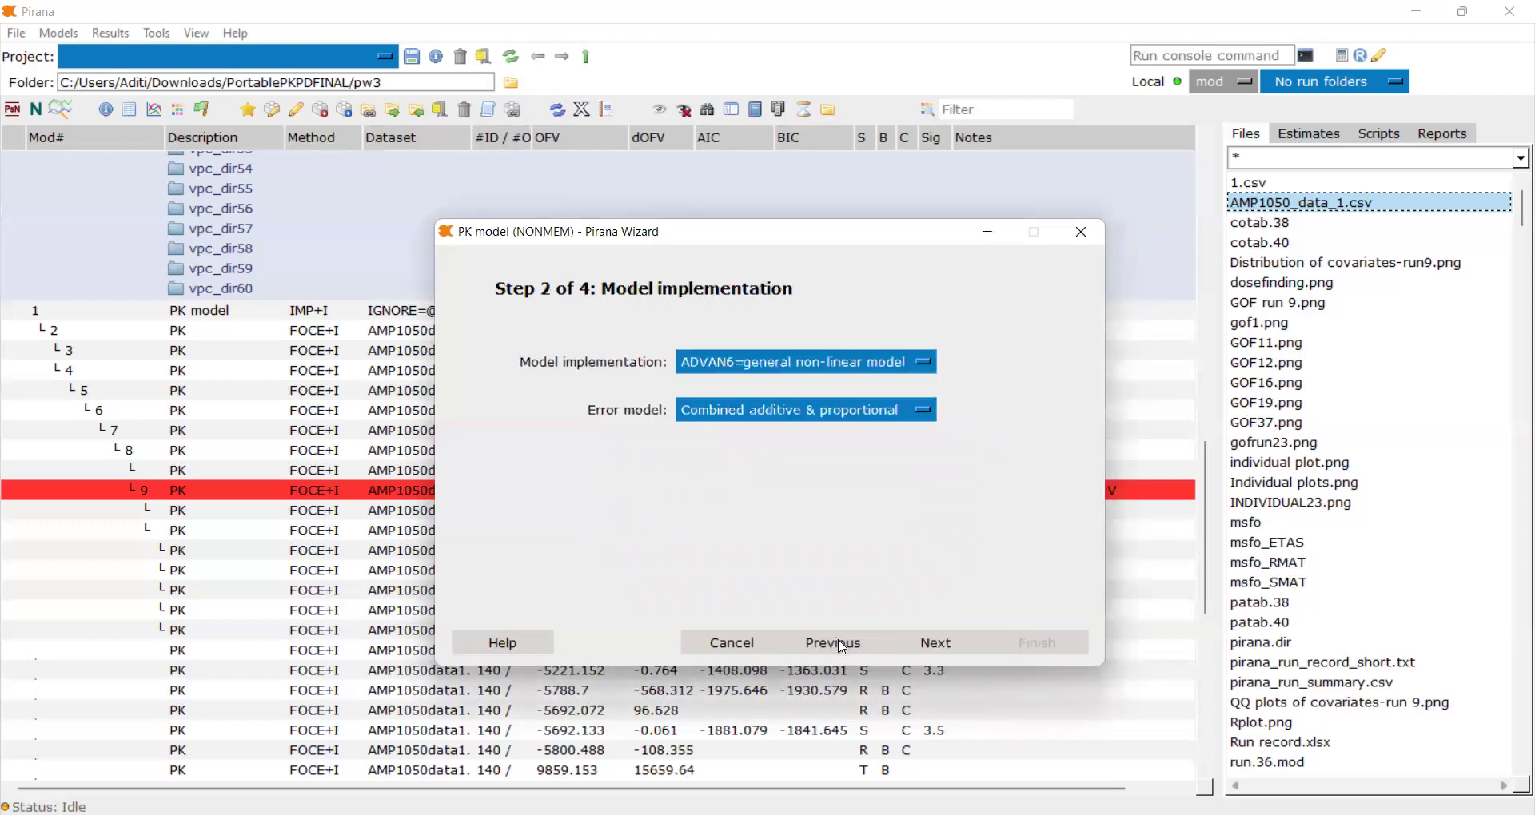
{"action": "left_click", "coordinate": [842, 647]}
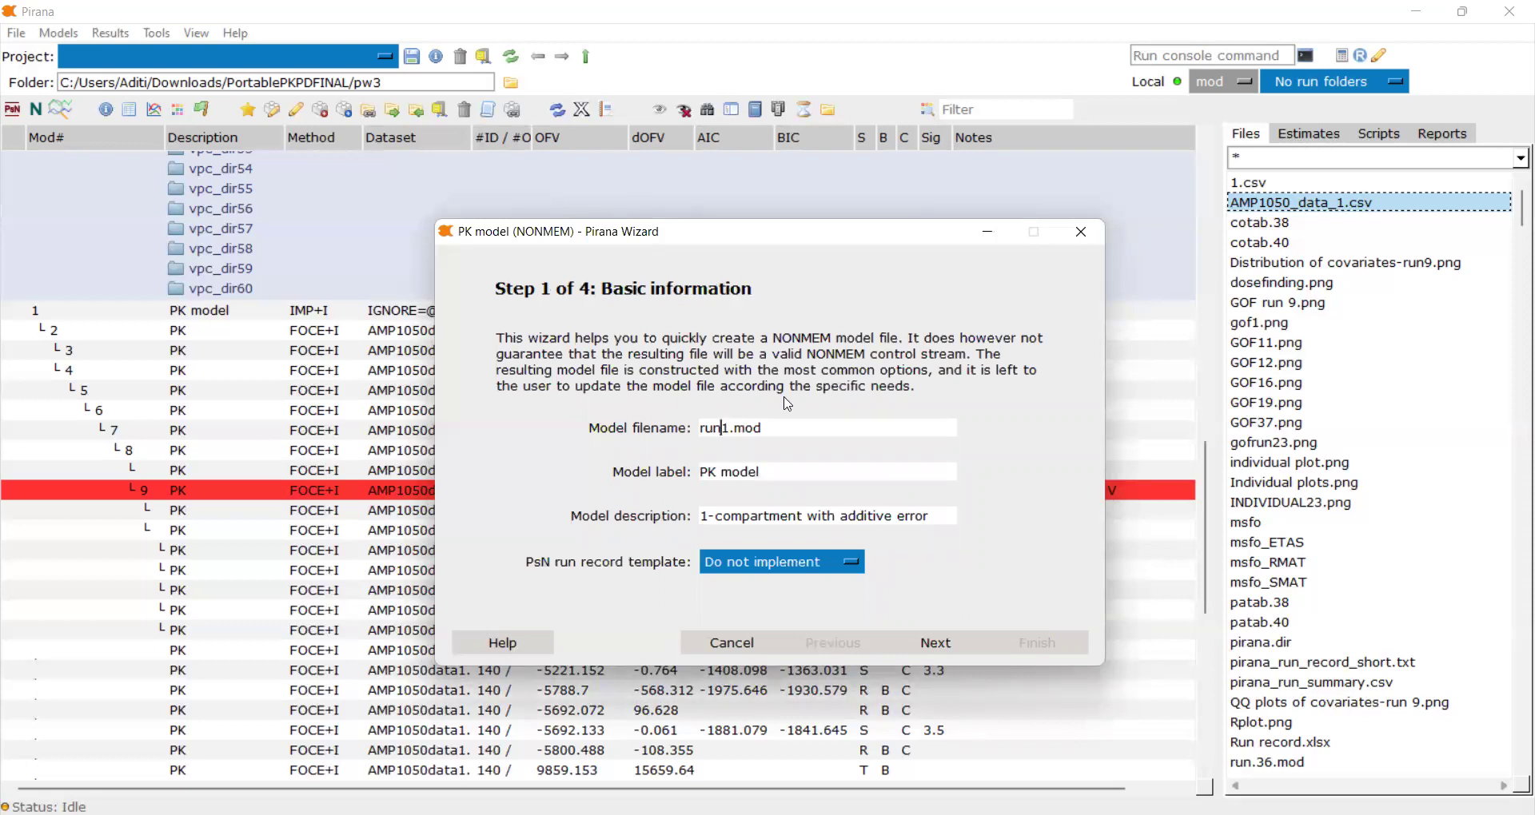
Rename the model file to run51.mod and finish the wizard
{"action": "type", "text": "5"}
{"action": "left_click", "coordinate": [955, 644]}
{"action": "left_click", "coordinate": [961, 649]}
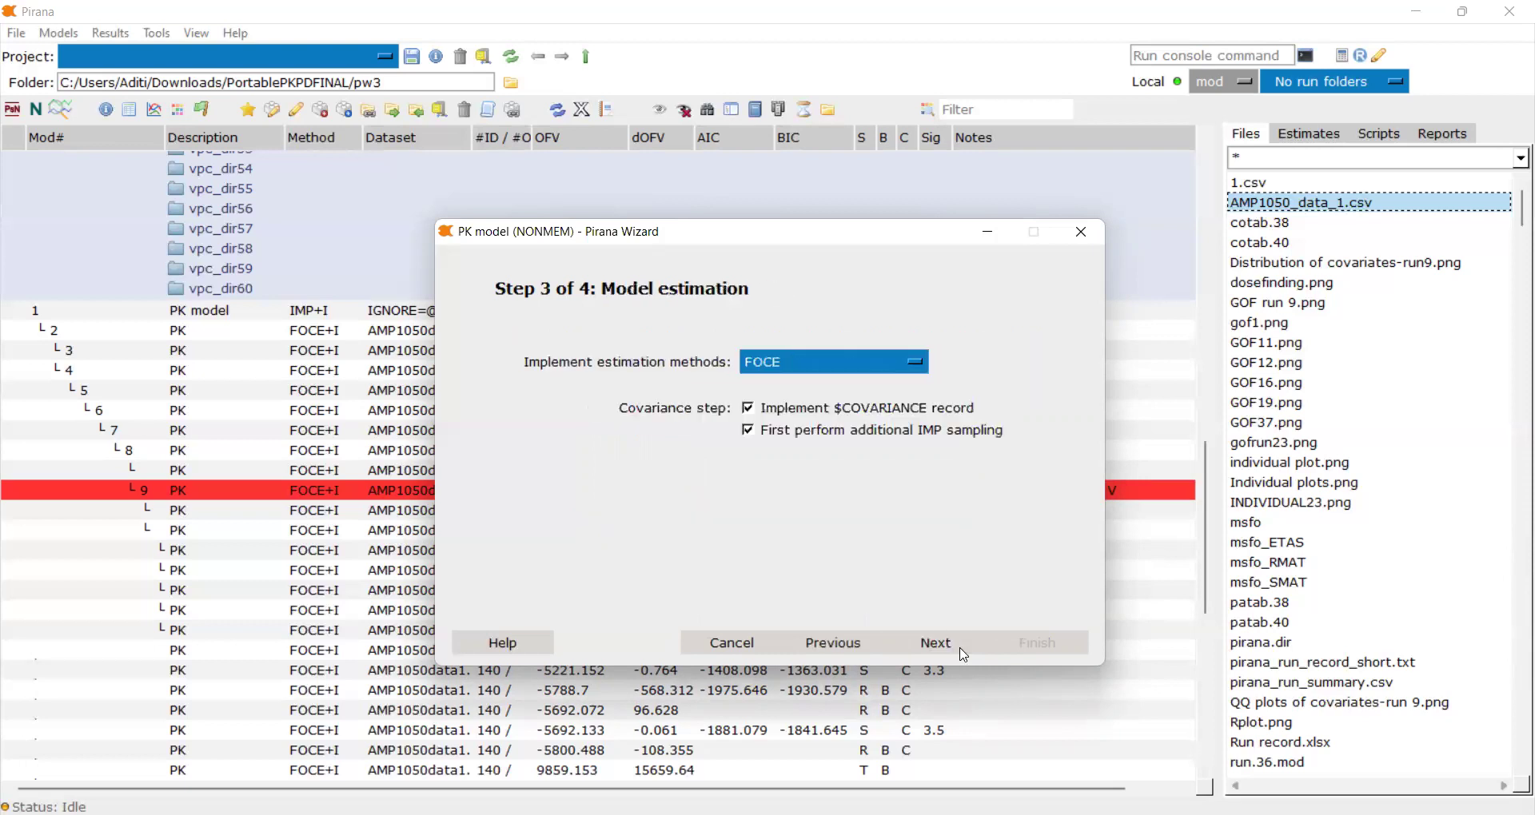
{"action": "left_click", "coordinate": [963, 654]}
{"action": "left_click", "coordinate": [1057, 654]}
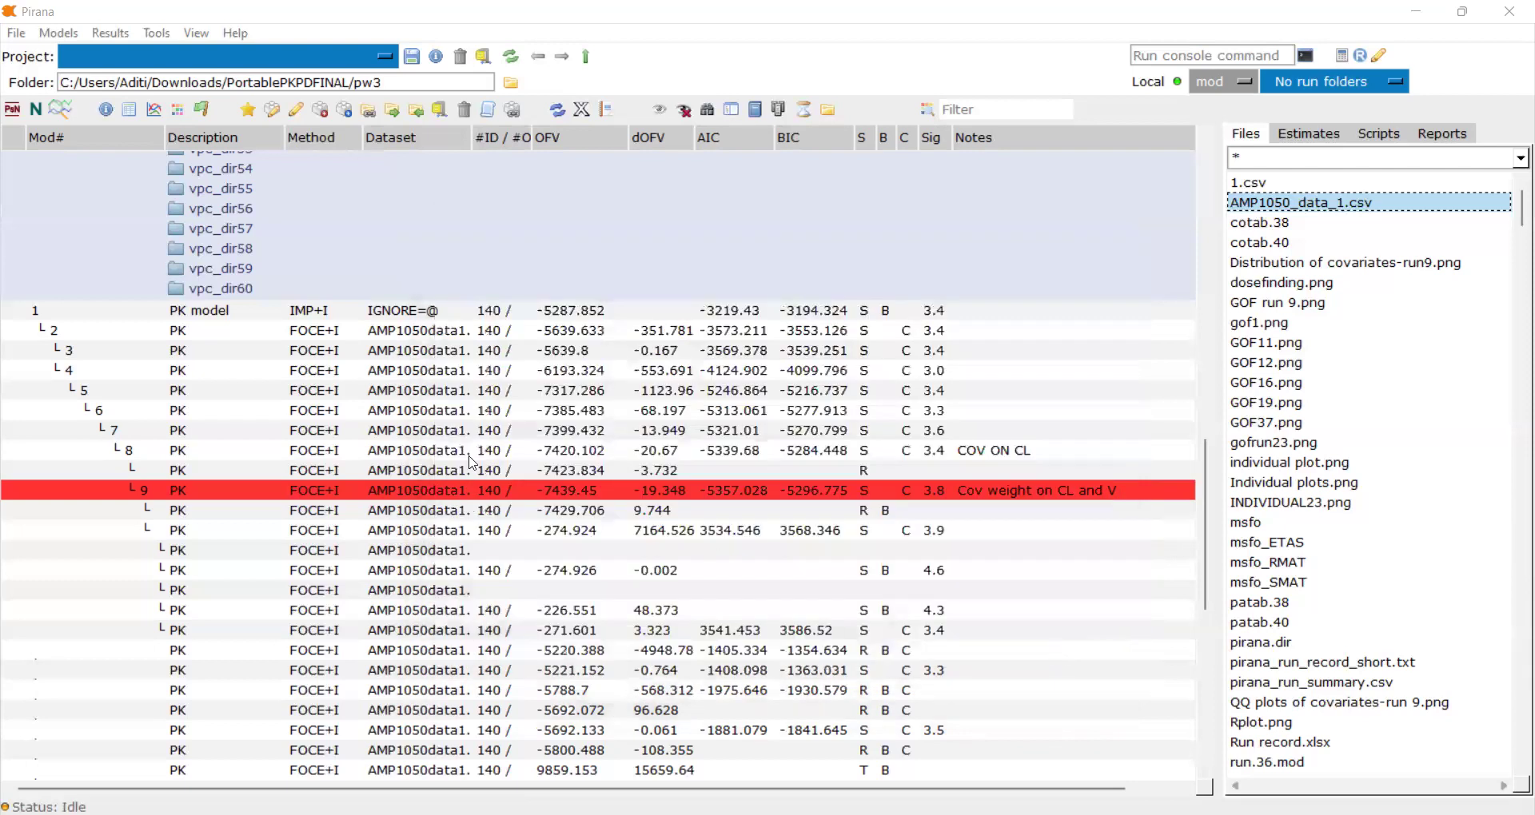
Scroll to the end of the model list to find run 51 '1-compartment'
{"action": "scroll", "coordinate": [412, 528], "scroll_direction": "down", "scroll_amount": 10}
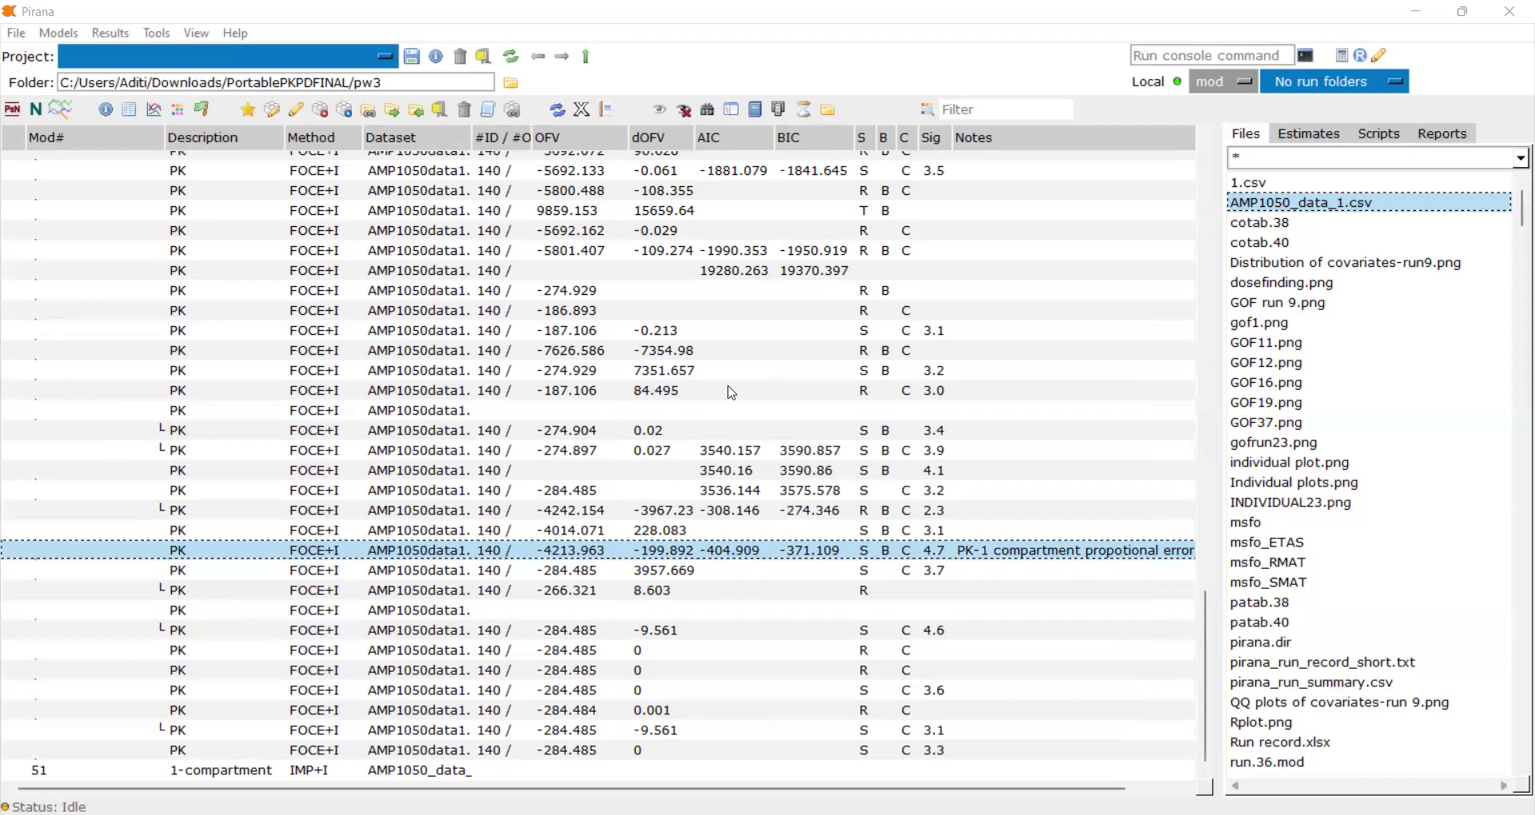
{"action": "scroll", "coordinate": [731, 392], "scroll_direction": "up", "scroll_amount": 1}
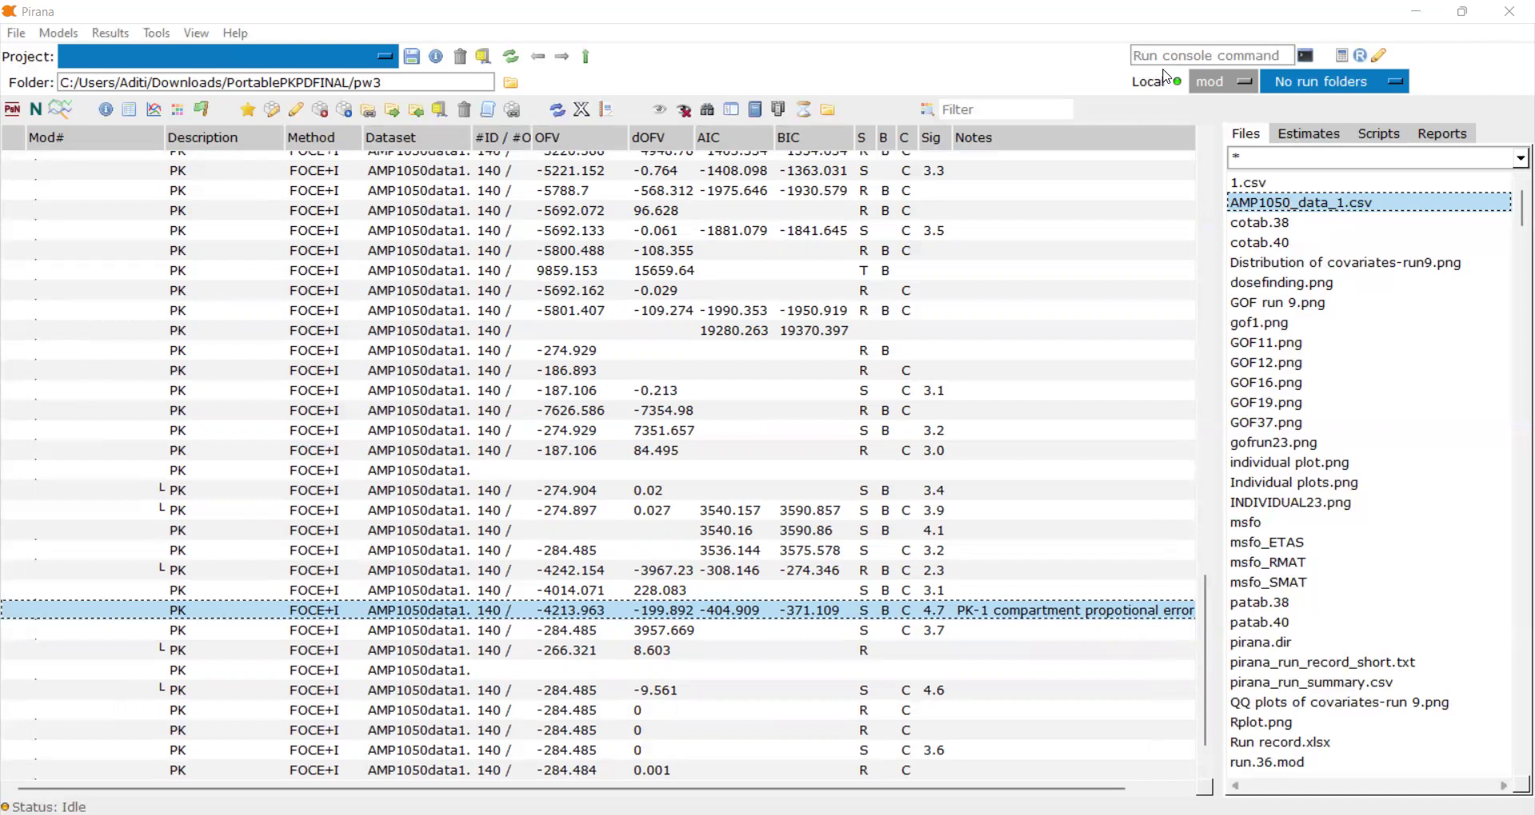
{"action": "scroll", "coordinate": [267, 717], "scroll_direction": "down", "scroll_amount": 1}
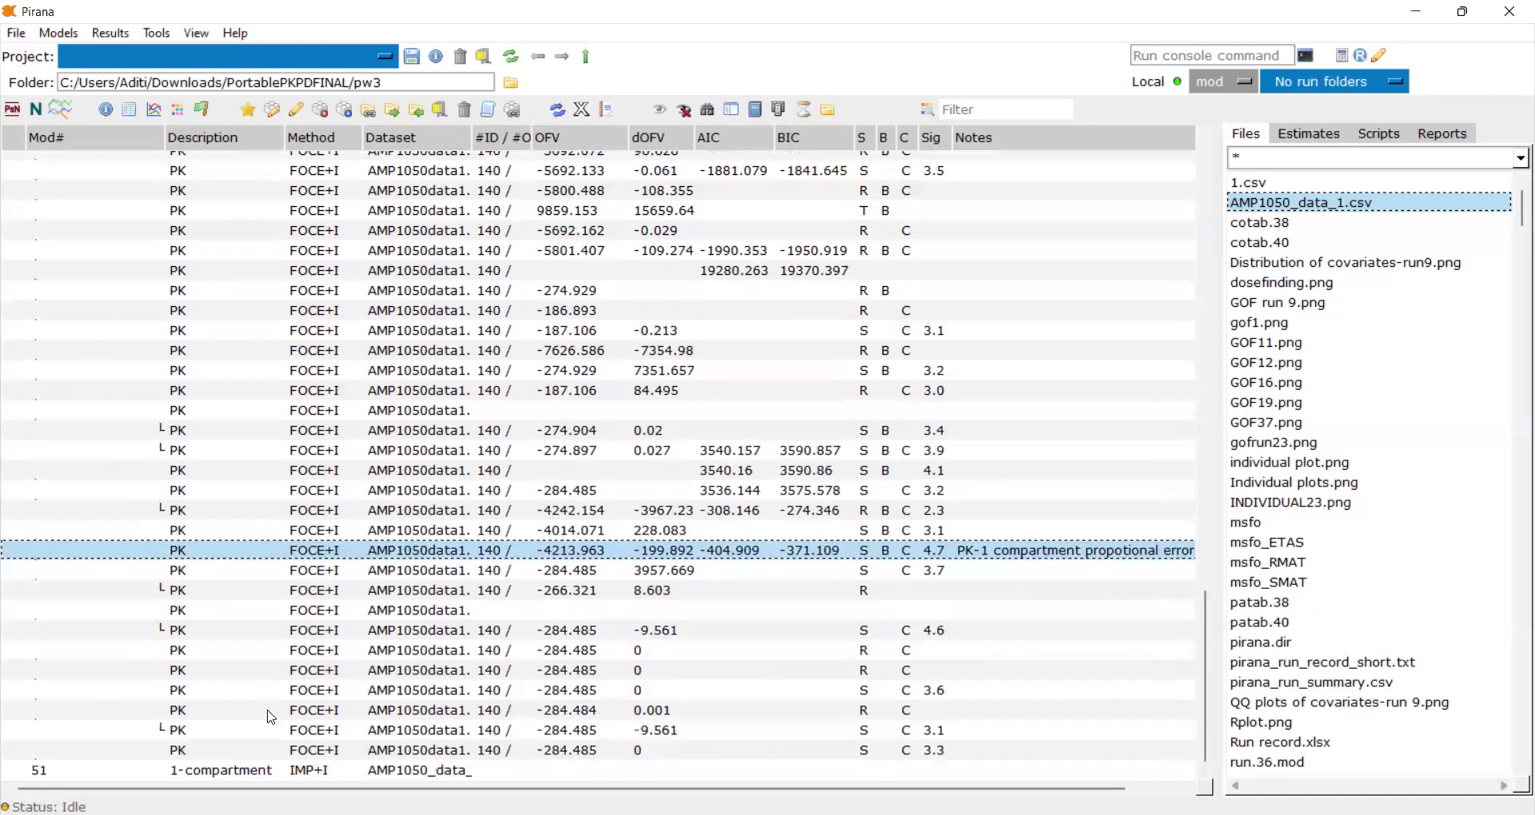
Submit a PsN 'execute run51.mod' run for the 1-compartment run 51 on the local host
{"action": "right_click", "coordinate": [312, 773]}
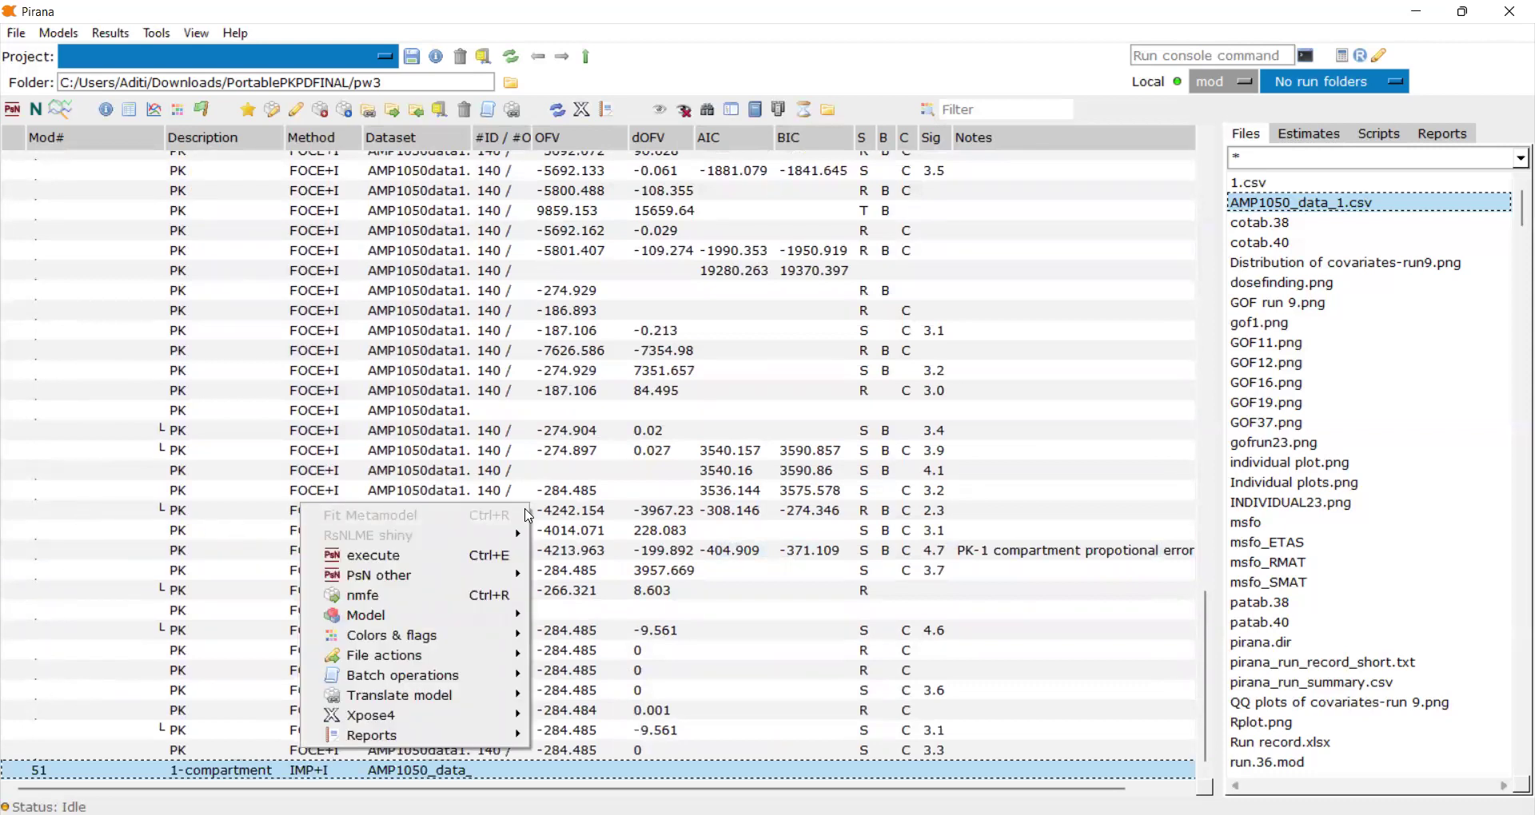
{"action": "left_click", "coordinate": [450, 559]}
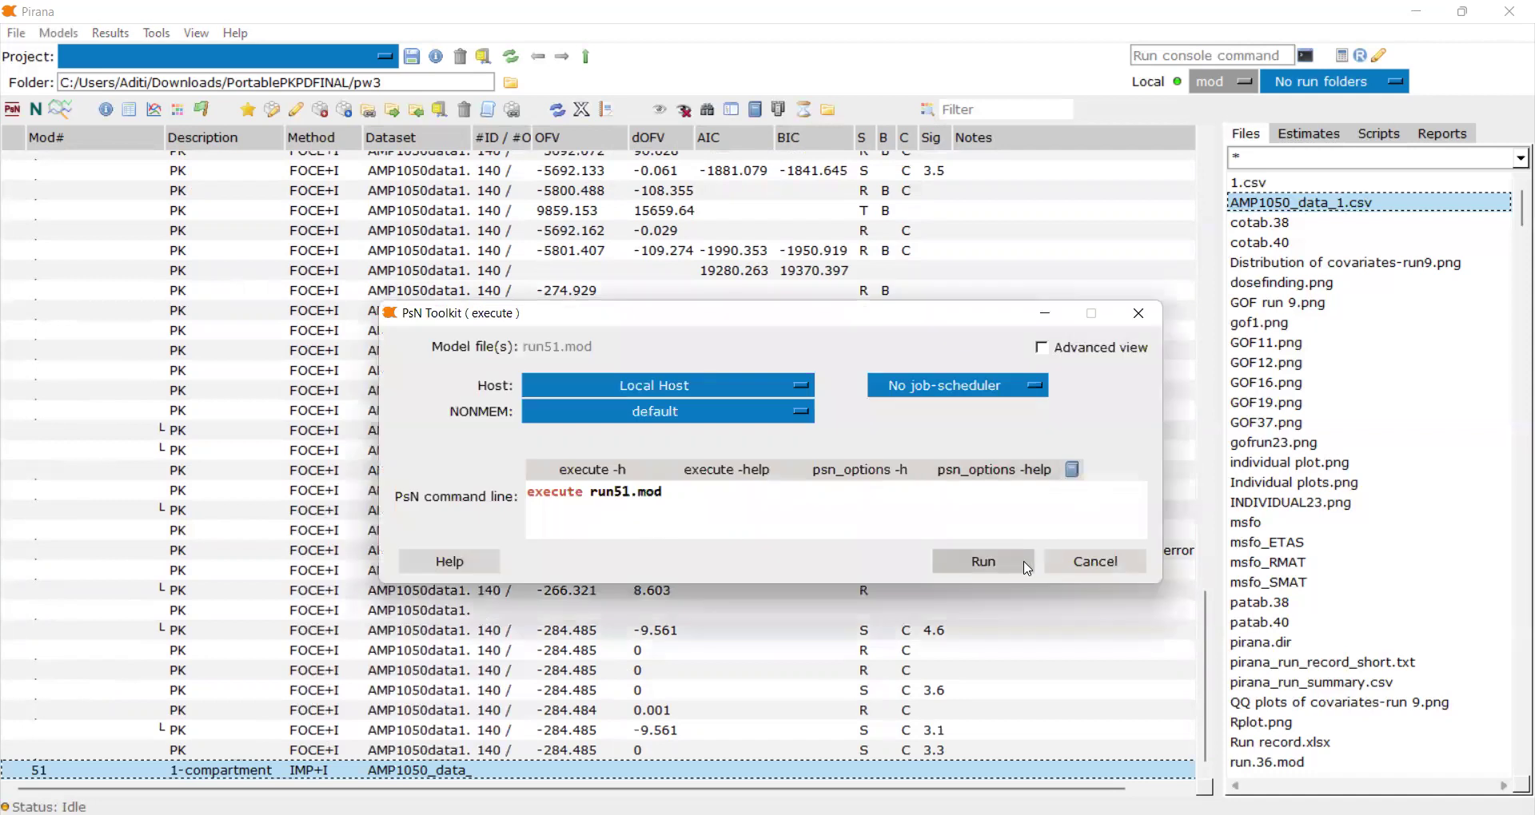
{"action": "left_click", "coordinate": [1026, 564]}
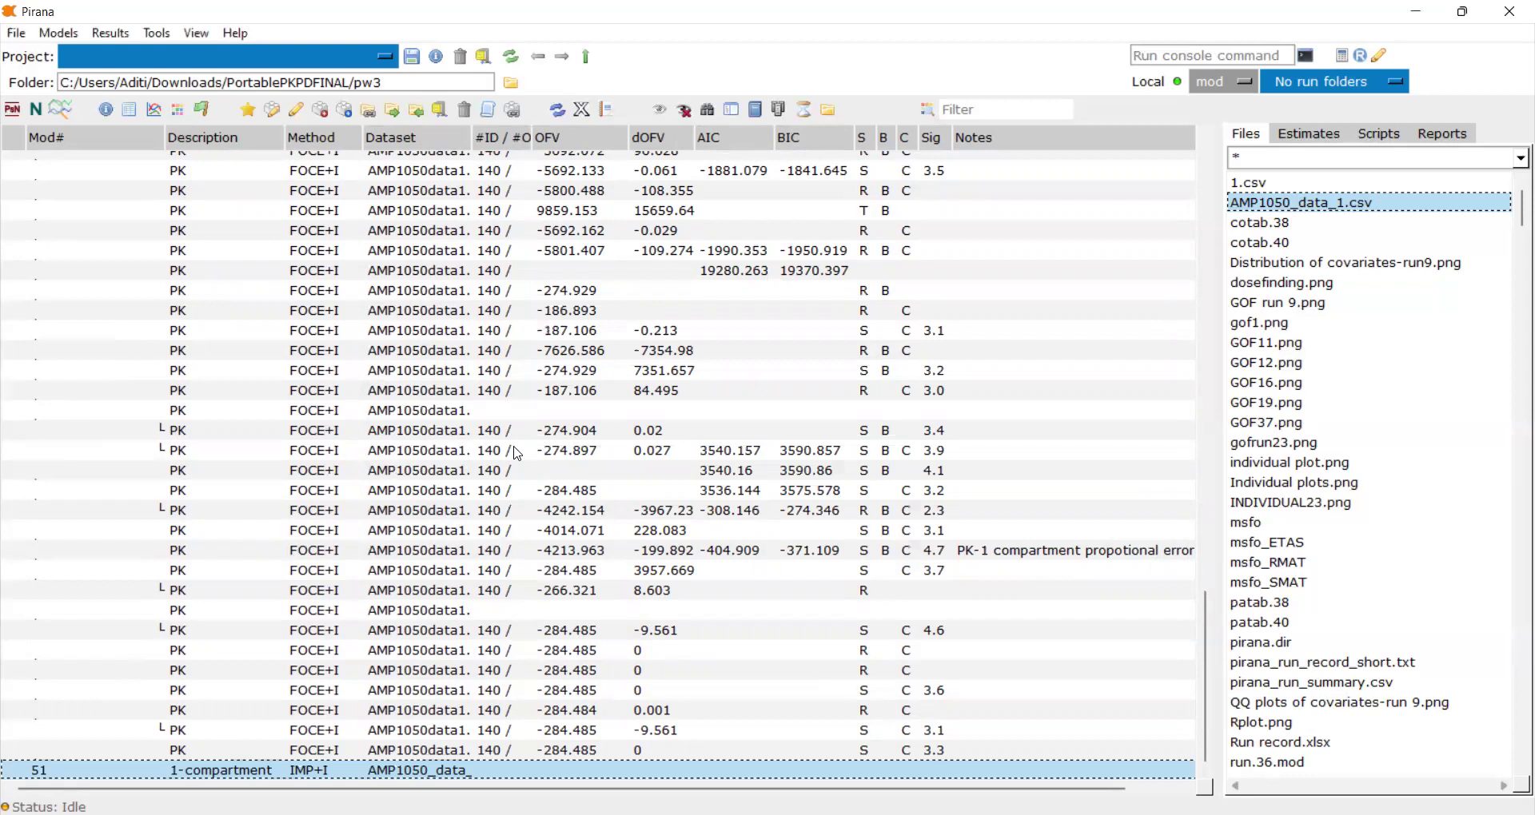
Scroll the model list back up to run 1 and the PK runs 2–9 below it
{"action": "scroll", "coordinate": [530, 399], "scroll_direction": "up", "scroll_amount": 2}
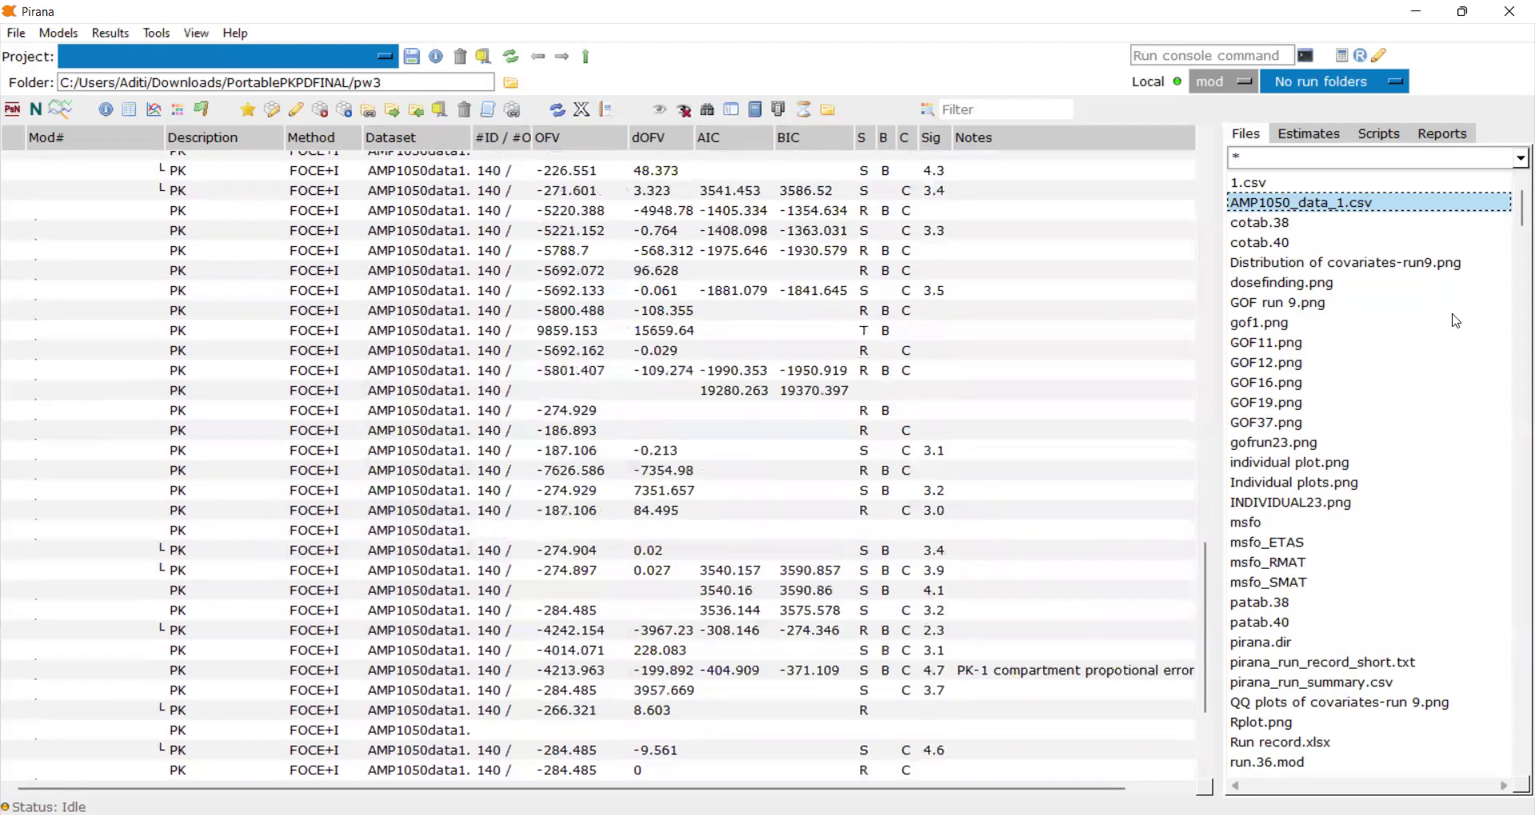
{"action": "scroll", "coordinate": [1159, 439], "scroll_direction": "up", "scroll_amount": 4}
{"action": "scroll", "coordinate": [1133, 426], "scroll_direction": "up", "scroll_amount": 5}
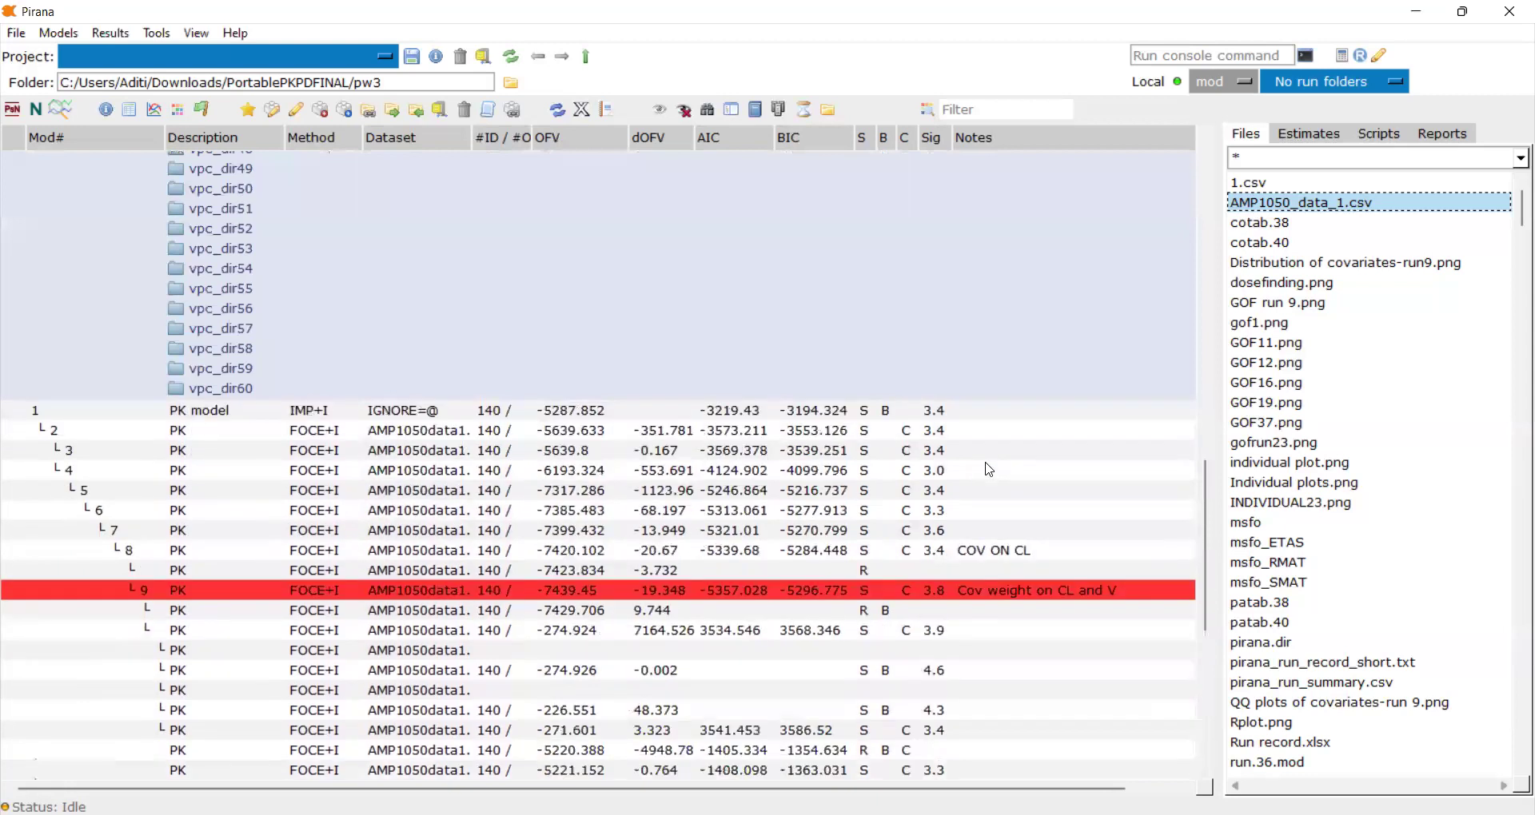
{"action": "scroll", "coordinate": [999, 432], "scroll_direction": "down", "scroll_amount": 3}
{"action": "scroll", "coordinate": [854, 495], "scroll_direction": "down", "scroll_amount": 6}
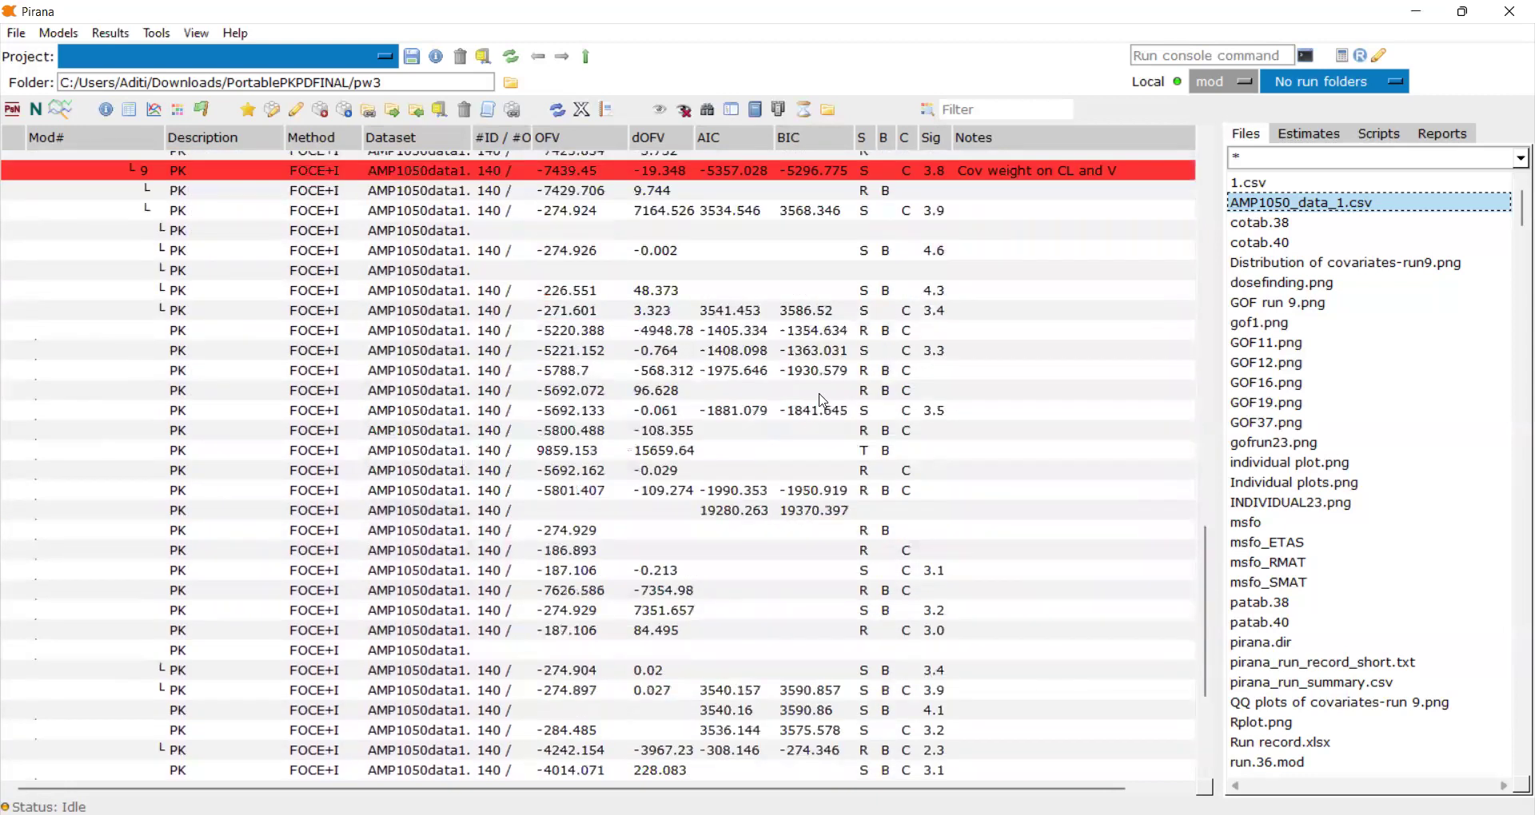
{"action": "scroll", "coordinate": [941, 574], "scroll_direction": "up", "scroll_amount": 8}
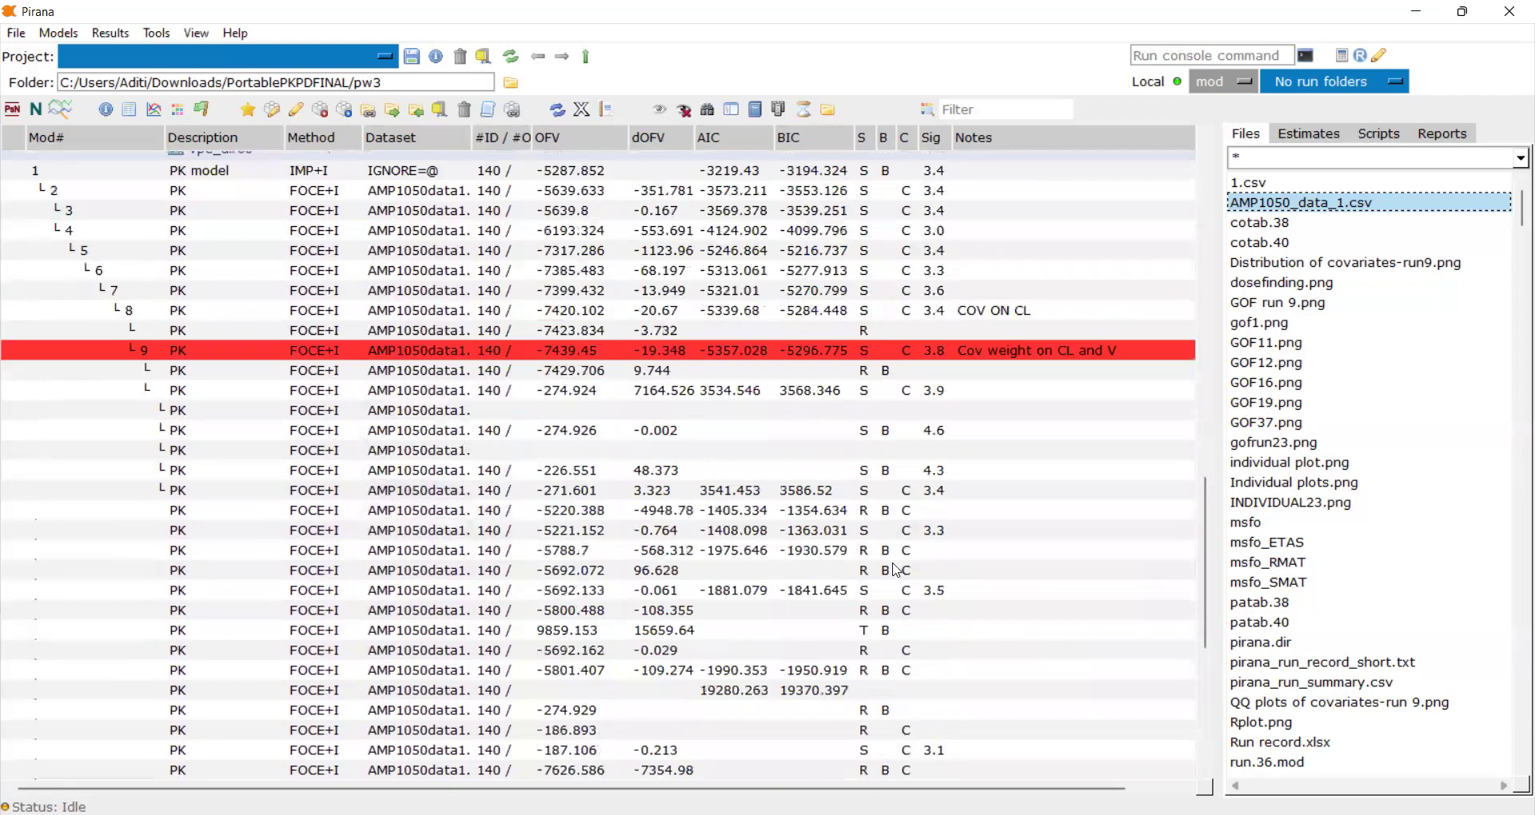
{"action": "scroll", "coordinate": [564, 620], "scroll_direction": "down", "scroll_amount": 10}
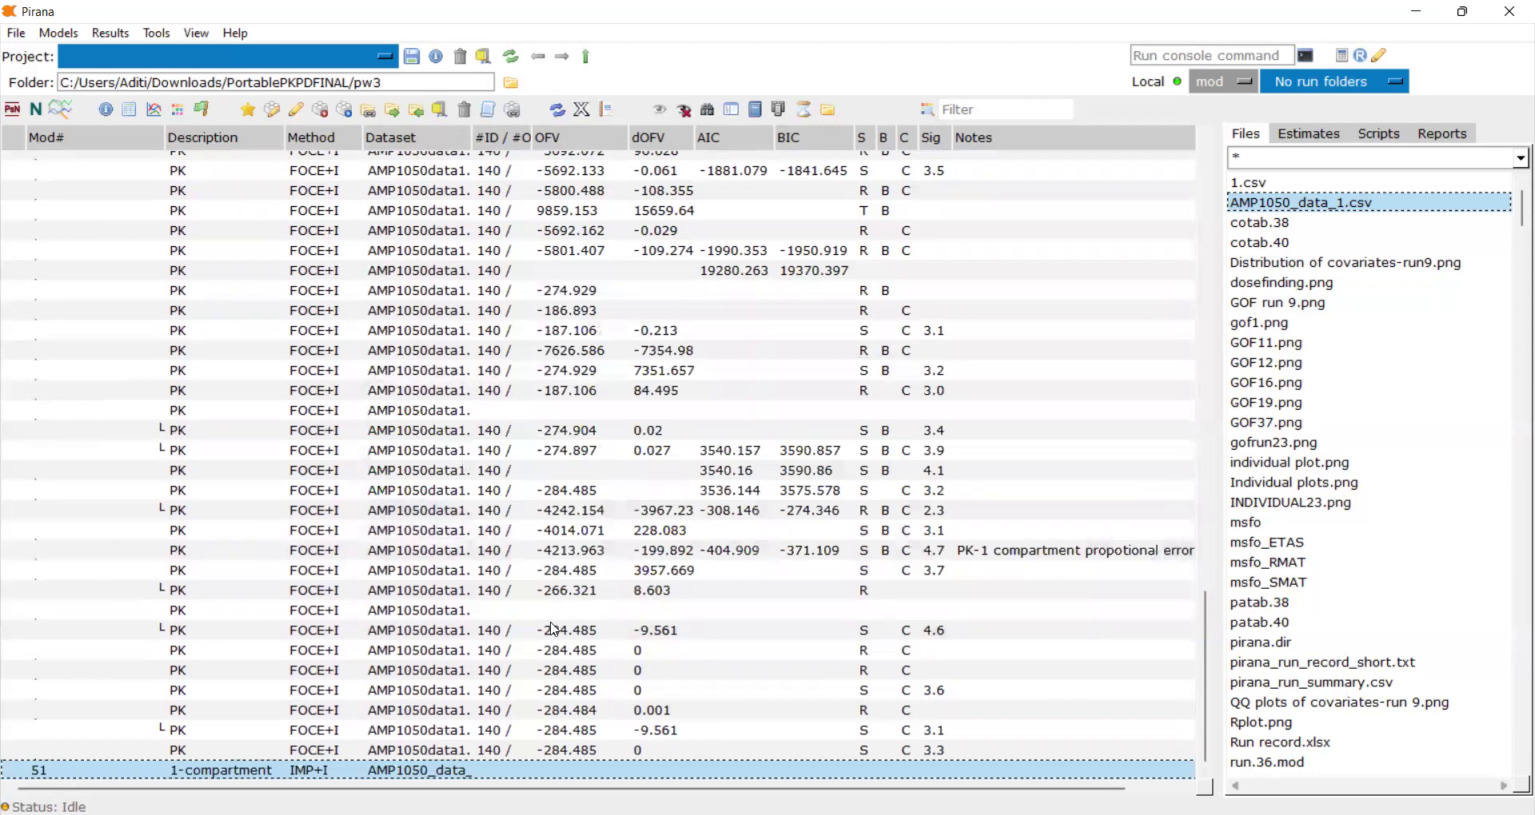
{"action": "scroll", "coordinate": [489, 639], "scroll_direction": "up", "scroll_amount": 4}
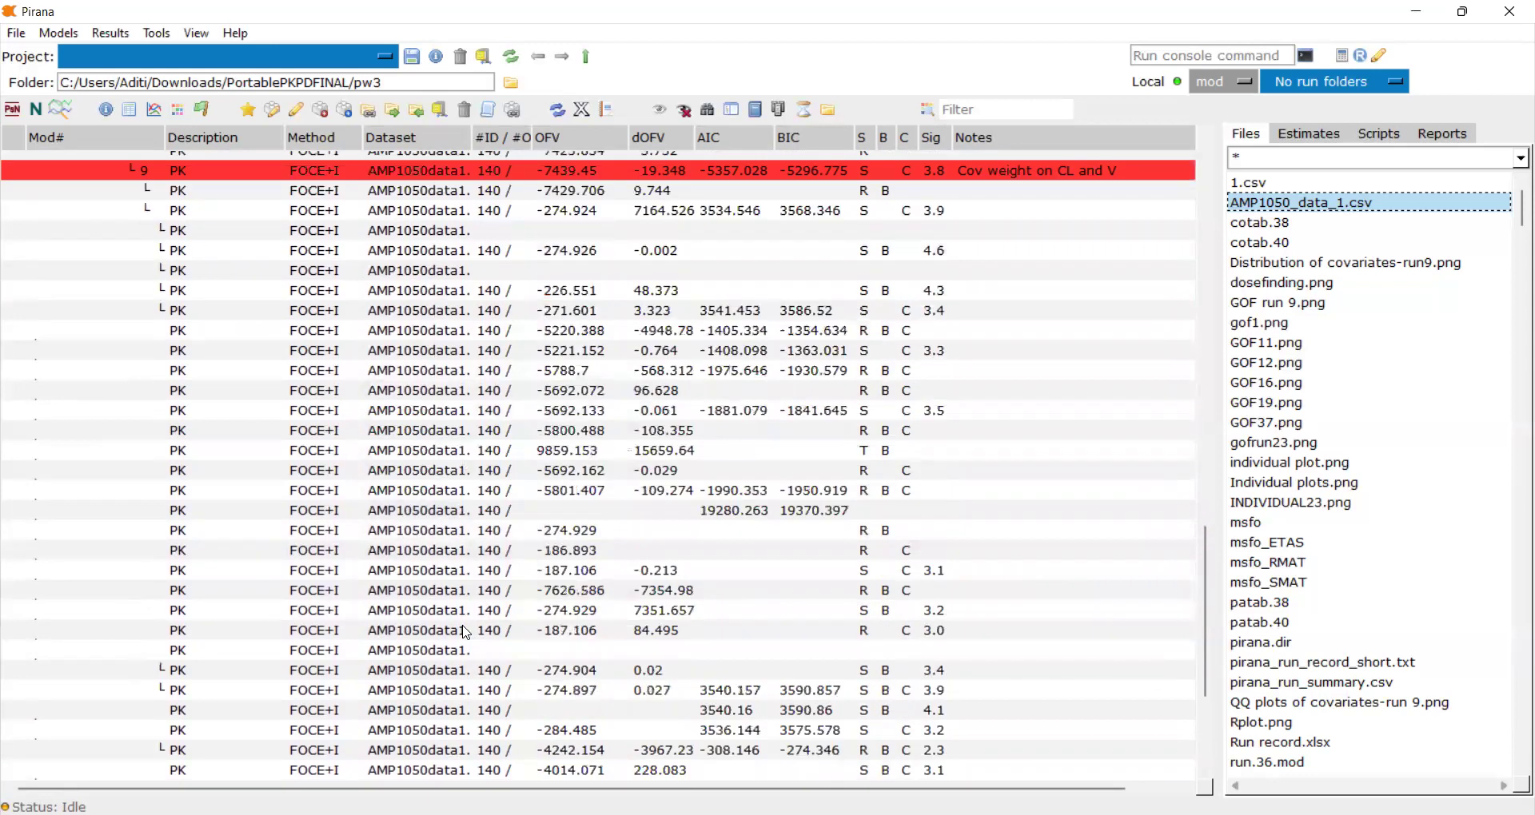
{"action": "scroll", "coordinate": [466, 633], "scroll_direction": "up", "scroll_amount": 2}
{"action": "scroll", "coordinate": [456, 607], "scroll_direction": "down", "scroll_amount": 6}
{"action": "scroll", "coordinate": [443, 577], "scroll_direction": "up", "scroll_amount": 4}
{"action": "scroll", "coordinate": [443, 577], "scroll_direction": "up", "scroll_amount": 7}
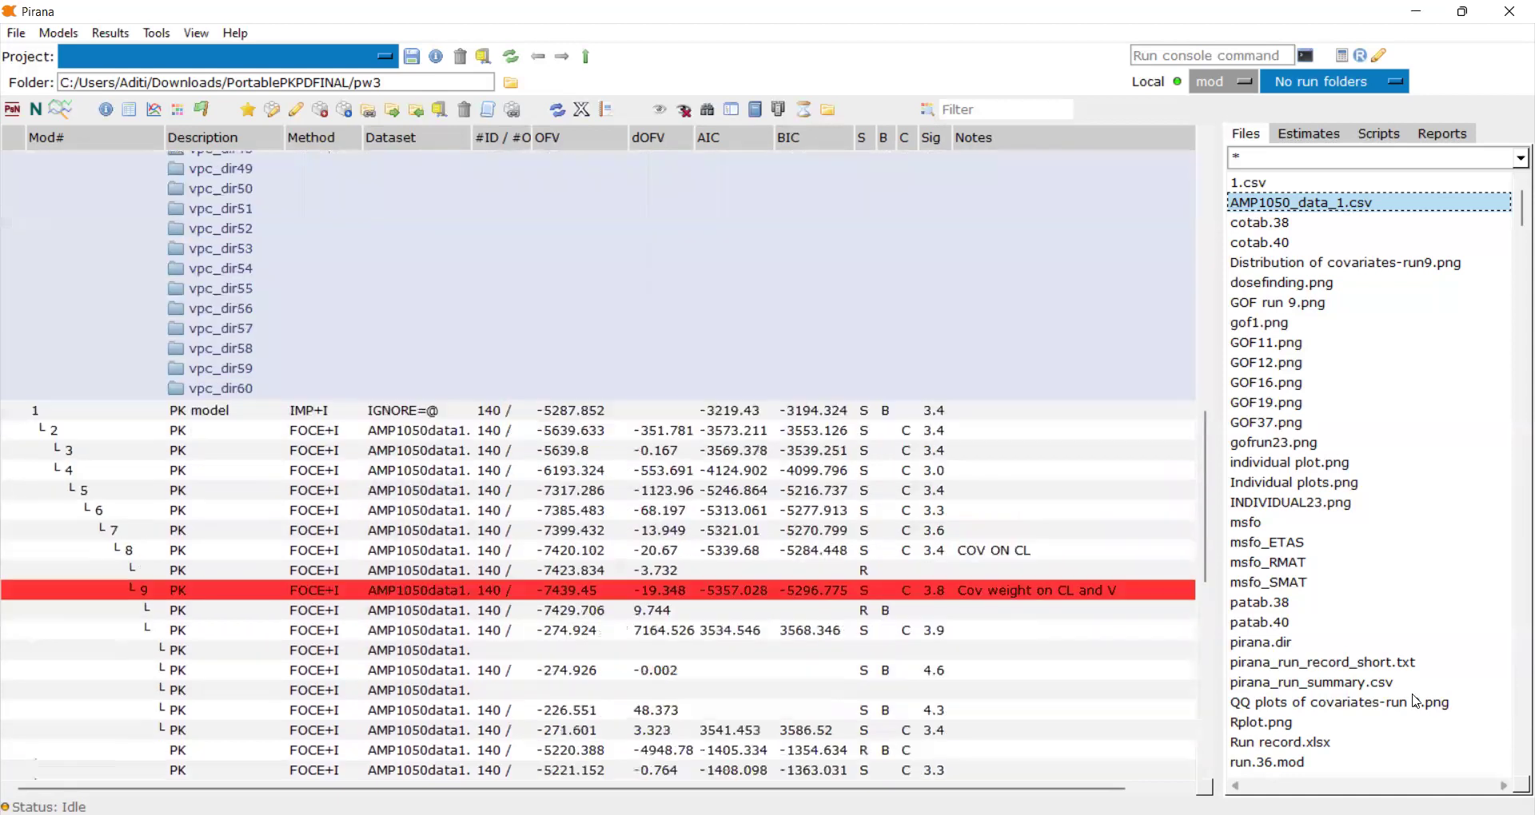
{"action": "scroll", "coordinate": [699, 434], "scroll_direction": "down", "scroll_amount": 3}
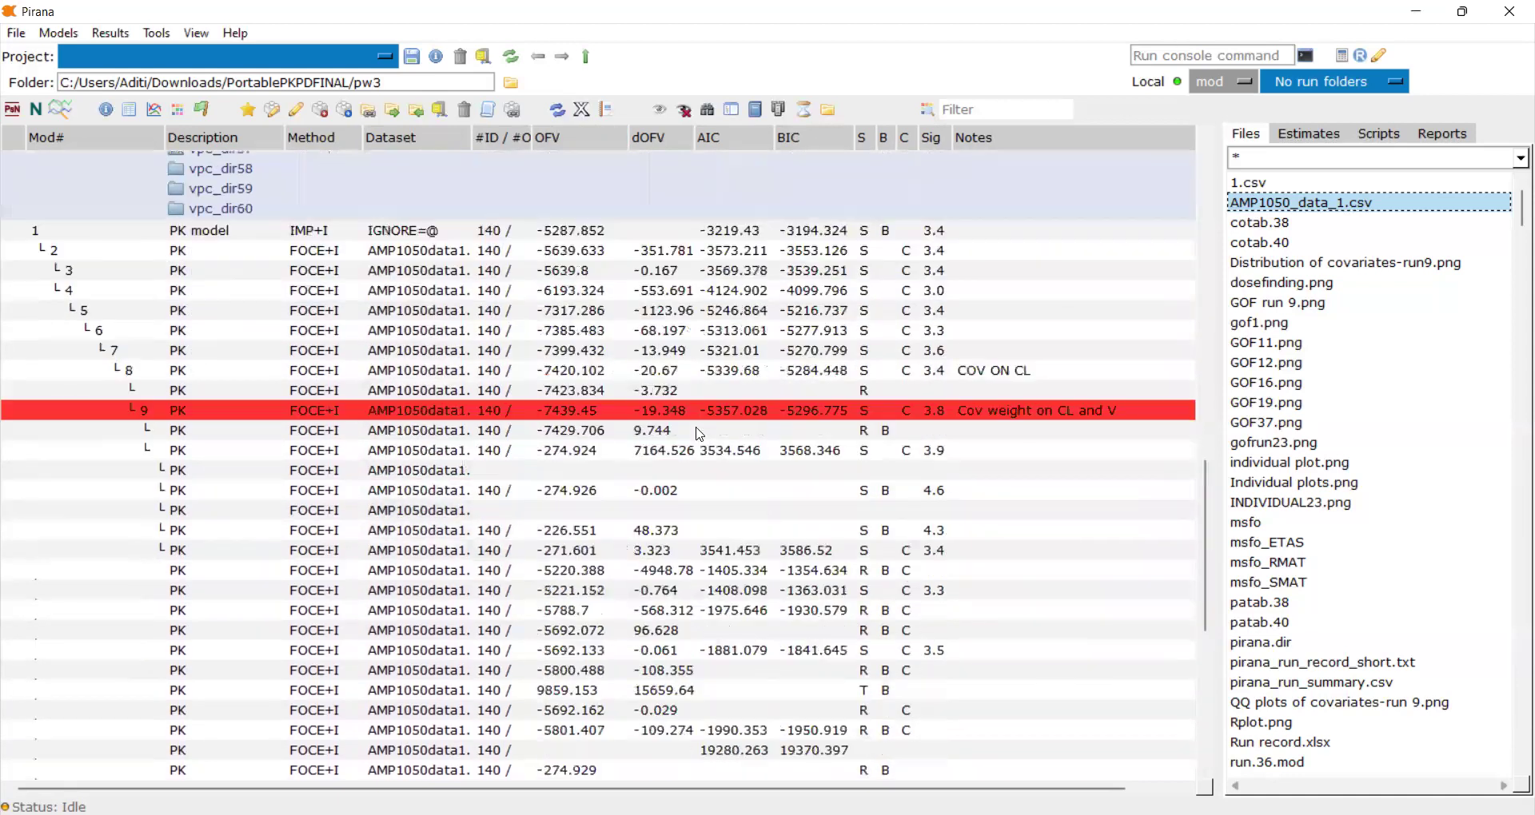
{"action": "scroll", "coordinate": [699, 434], "scroll_direction": "down", "scroll_amount": 5}
{"action": "scroll", "coordinate": [699, 434], "scroll_direction": "up", "scroll_amount": 5}
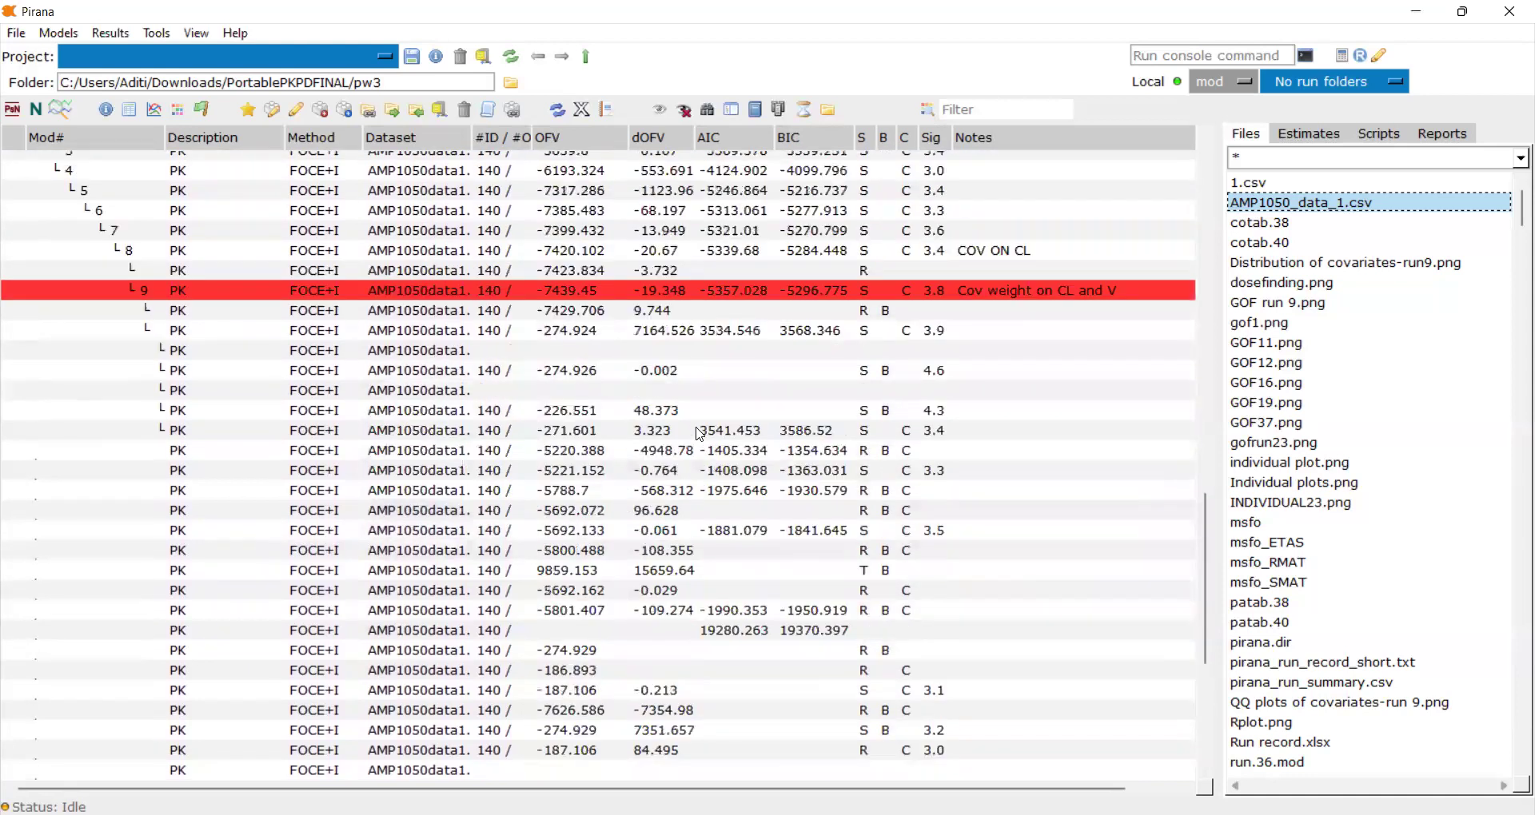
{"action": "scroll", "coordinate": [181, 438], "scroll_direction": "up", "scroll_amount": 2}
{"action": "scroll", "coordinate": [185, 437], "scroll_direction": "down", "scroll_amount": 1}
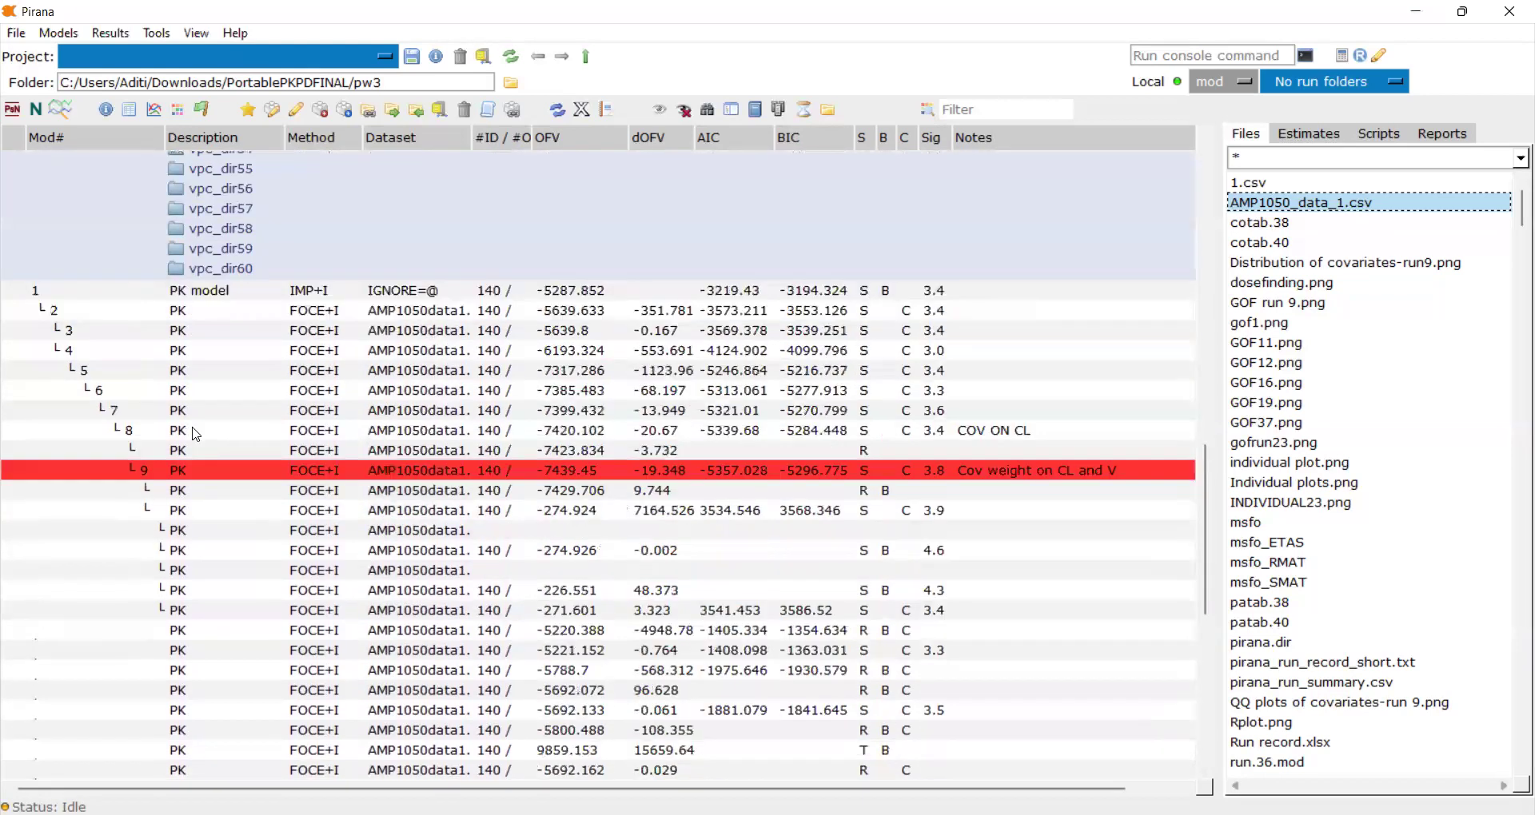
{"action": "scroll", "coordinate": [198, 432], "scroll_direction": "down", "scroll_amount": 1}
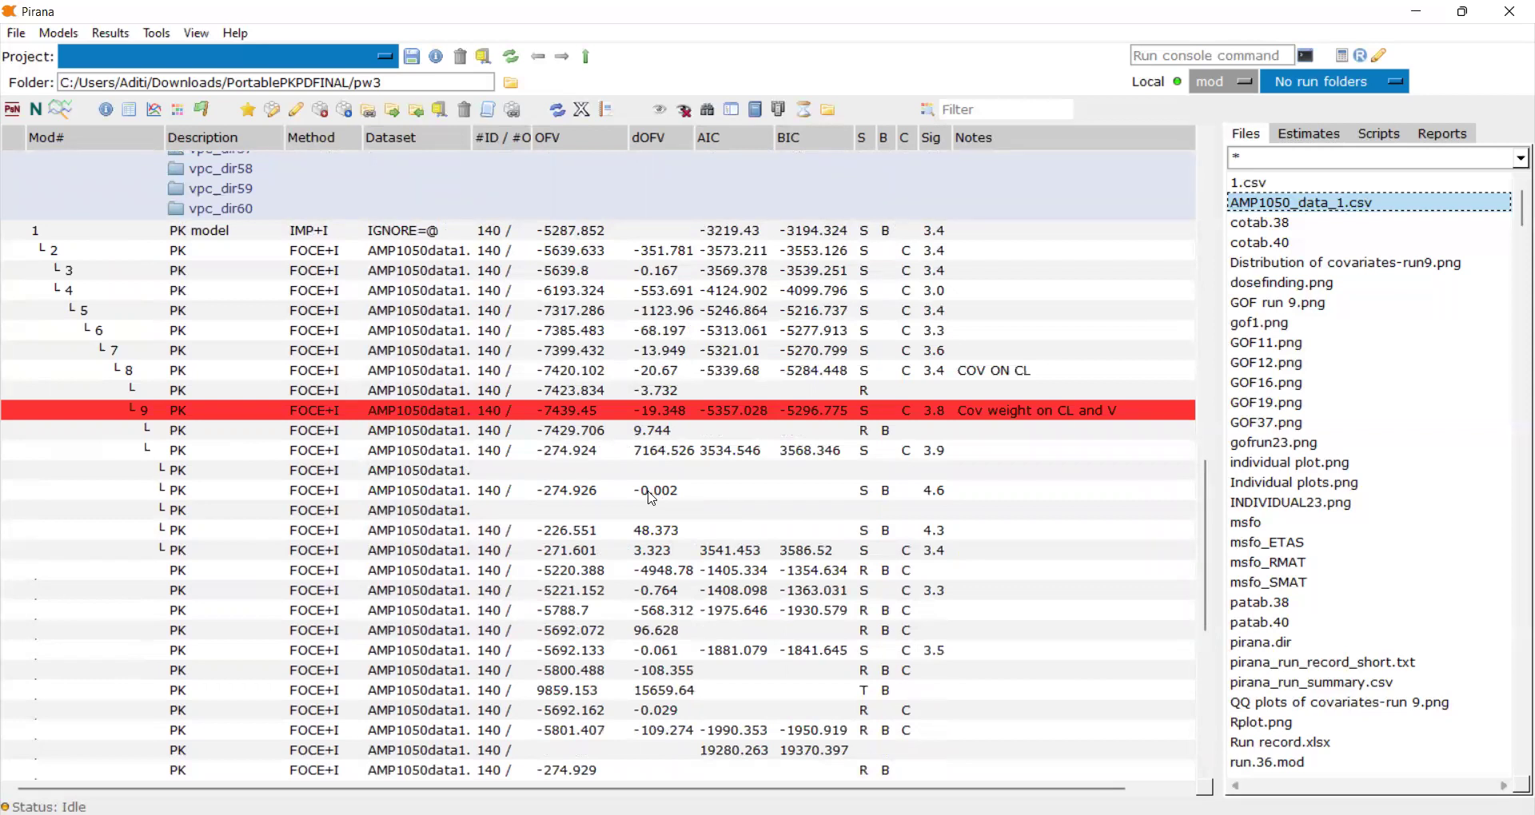
{"action": "scroll", "coordinate": [512, 512], "scroll_direction": "up", "scroll_amount": 3}
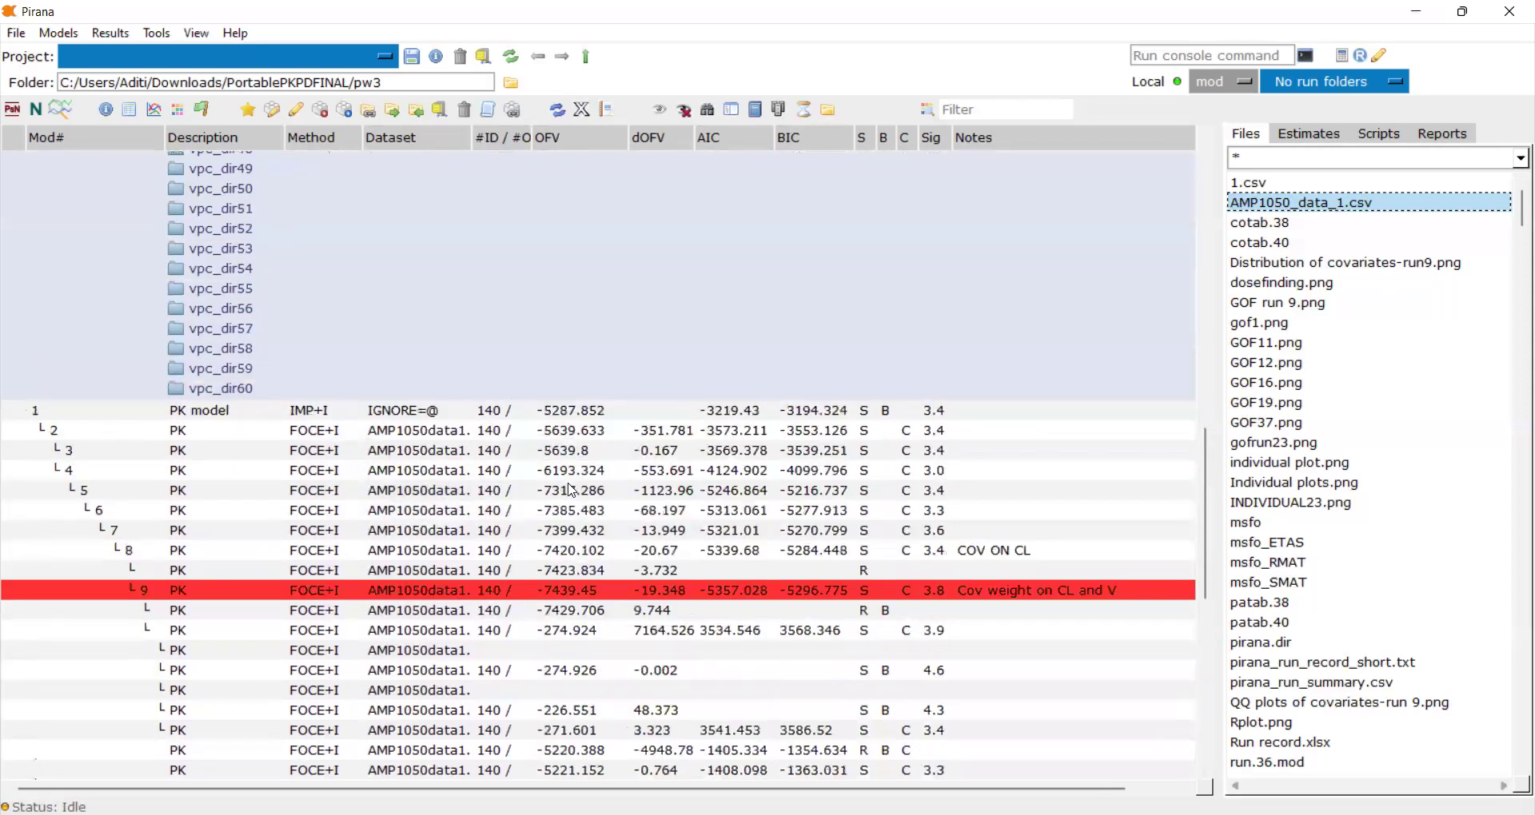
{"action": "scroll", "coordinate": [590, 509], "scroll_direction": "down", "scroll_amount": 3}
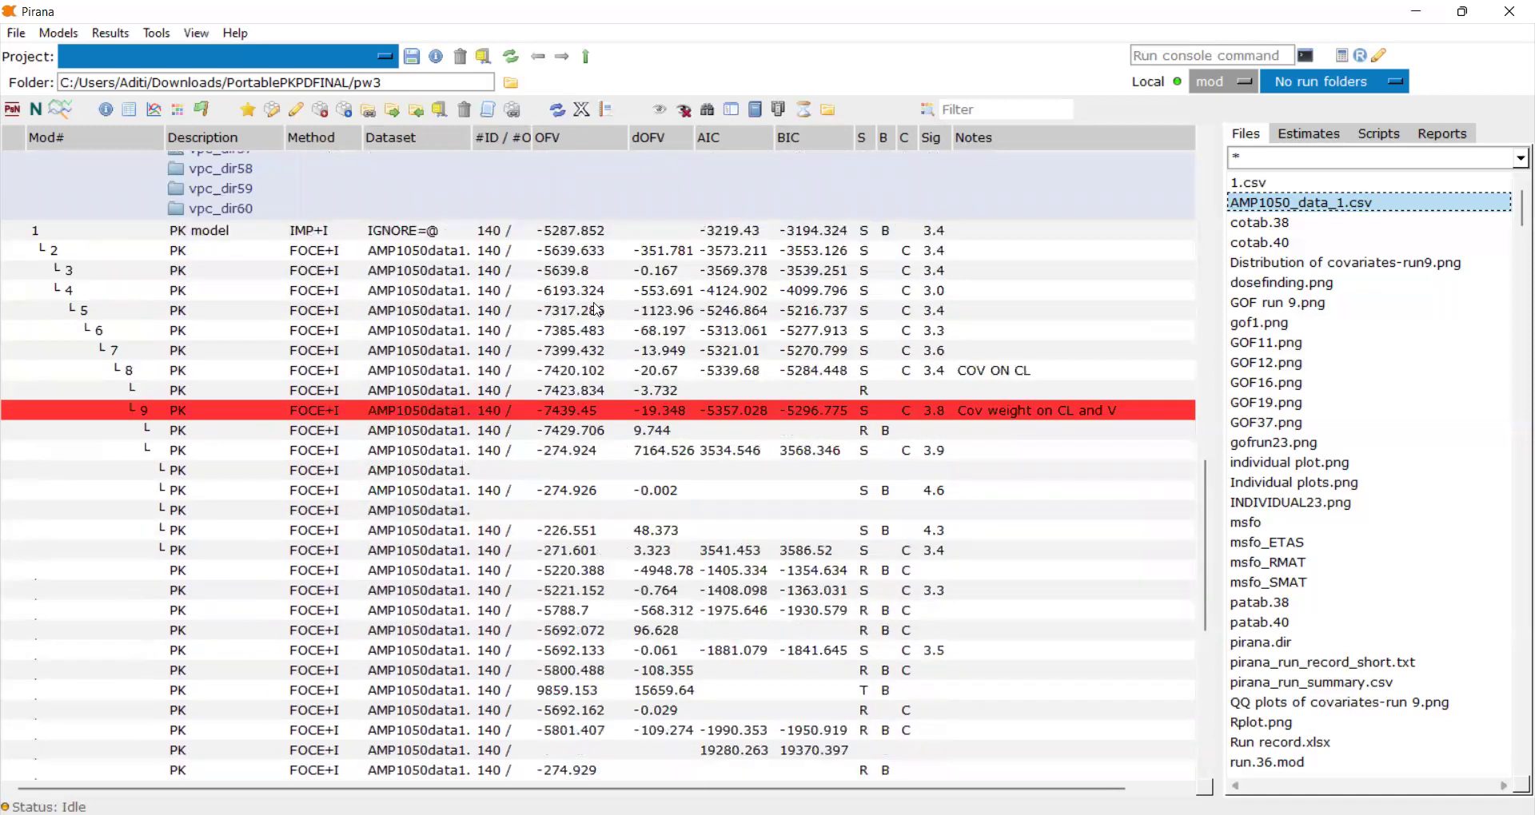
Select run 2 and browse its context menu to reach Translate model's 'to Berkely Madonna' option
{"action": "left_click", "coordinate": [521, 252]}
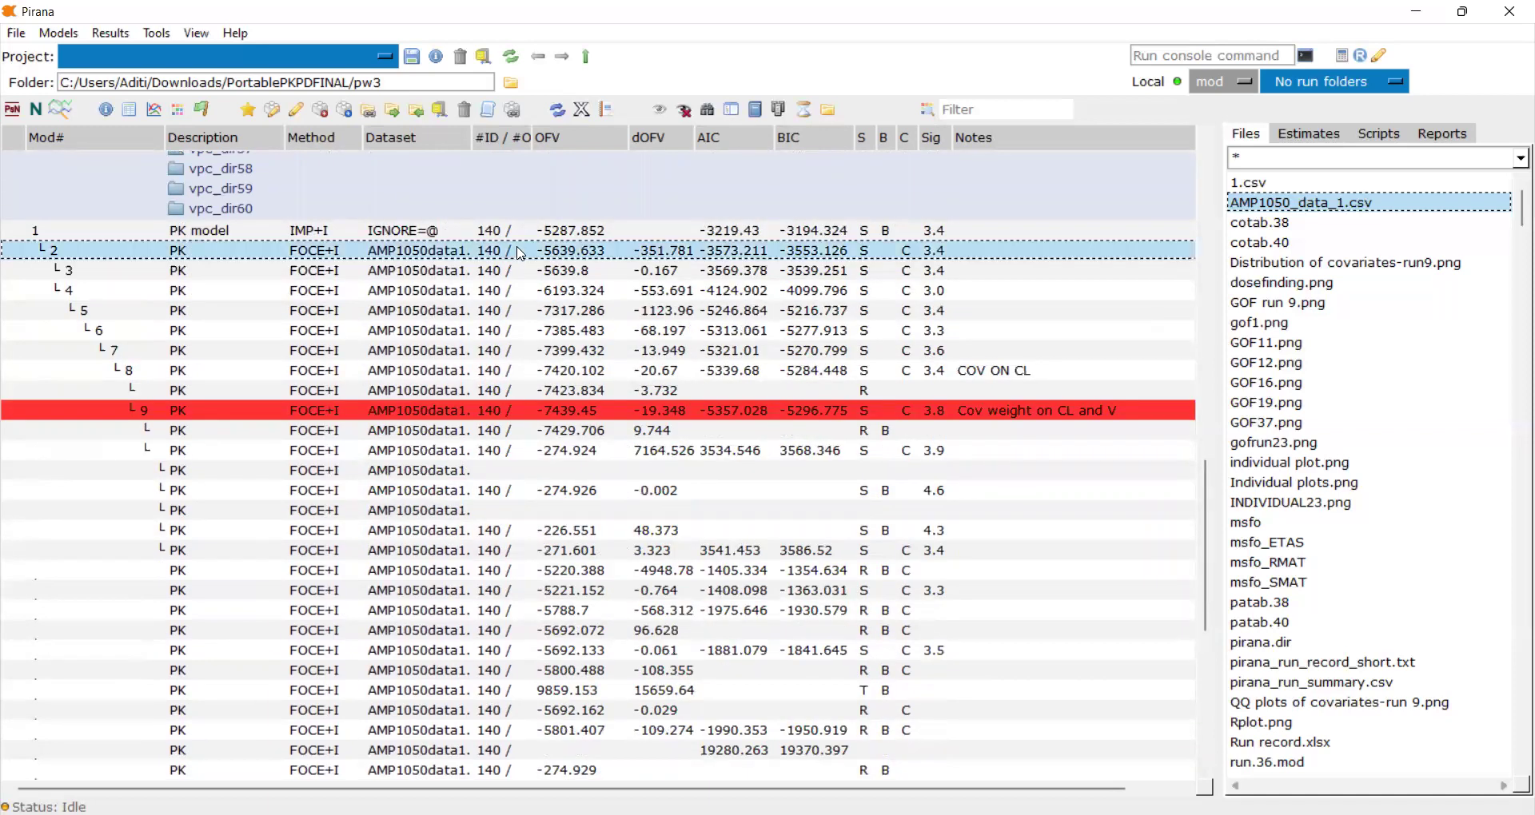
{"action": "right_click", "coordinate": [485, 253]}
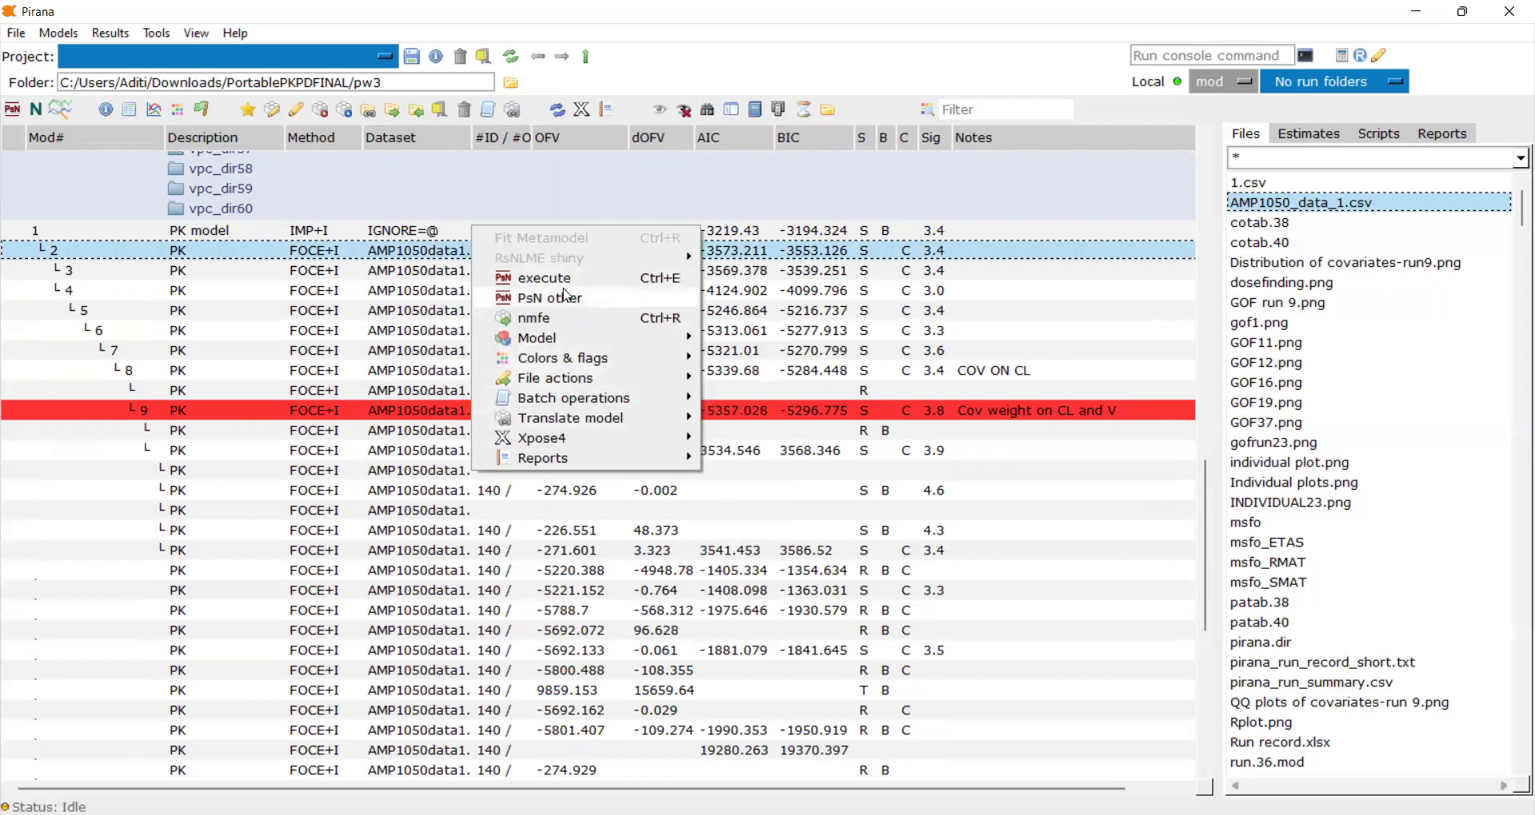
{"action": "mouse_move", "coordinate": [569, 296]}
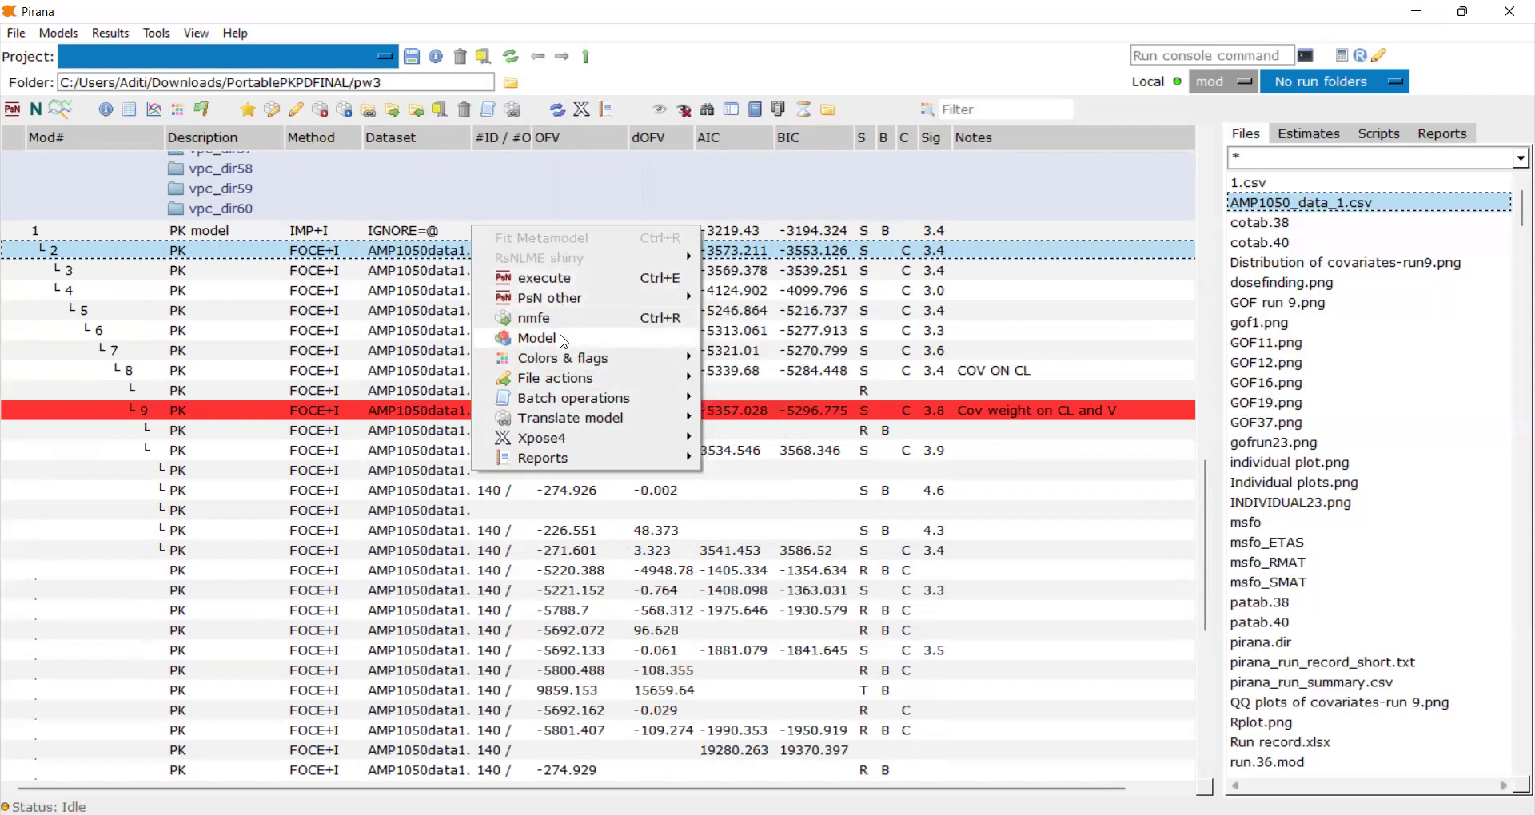
{"action": "mouse_move", "coordinate": [563, 342]}
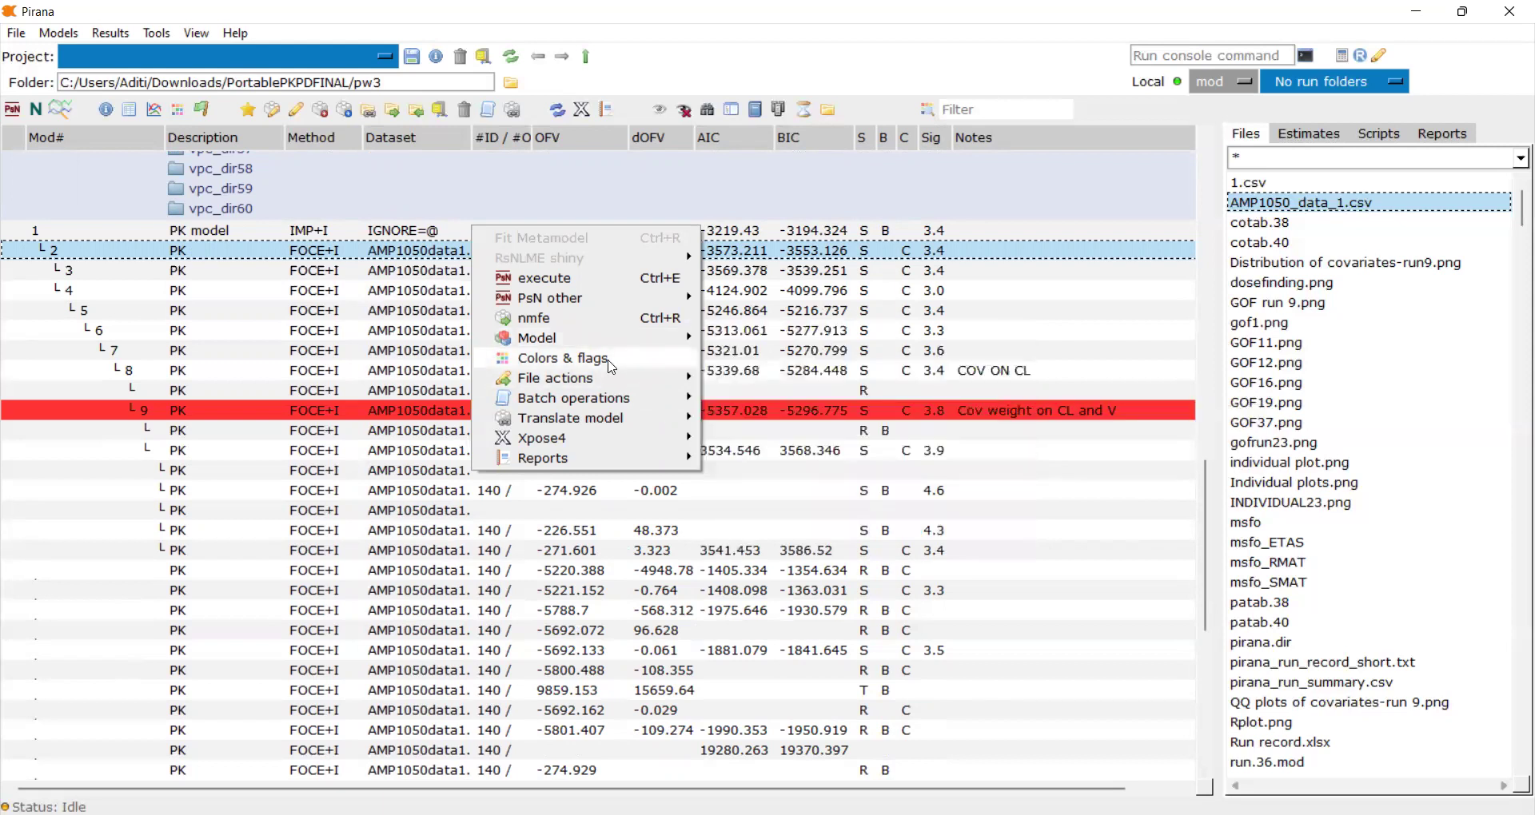
{"action": "mouse_move", "coordinate": [607, 378]}
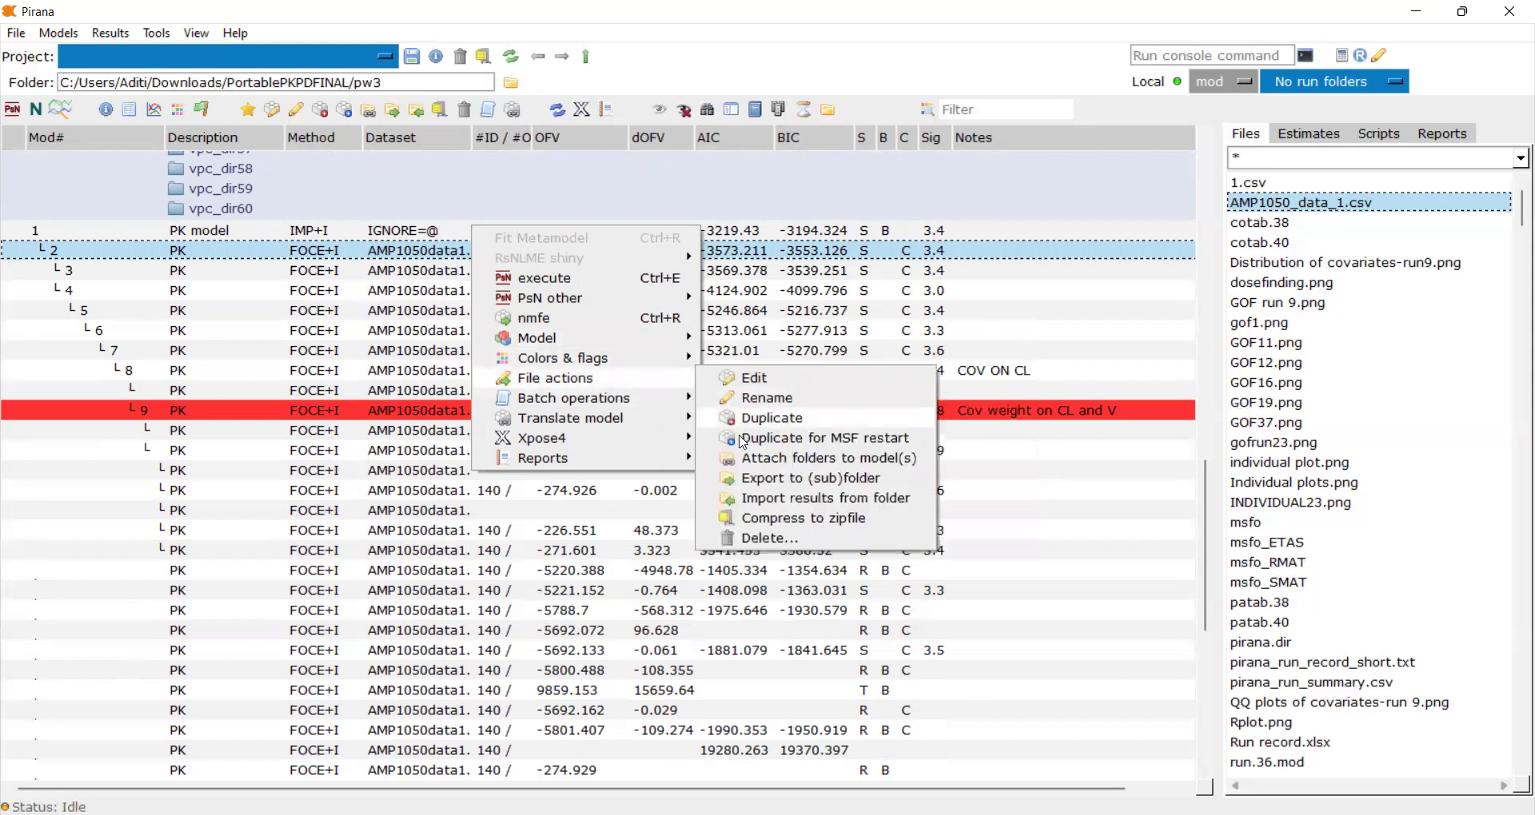
{"action": "mouse_move", "coordinate": [650, 468]}
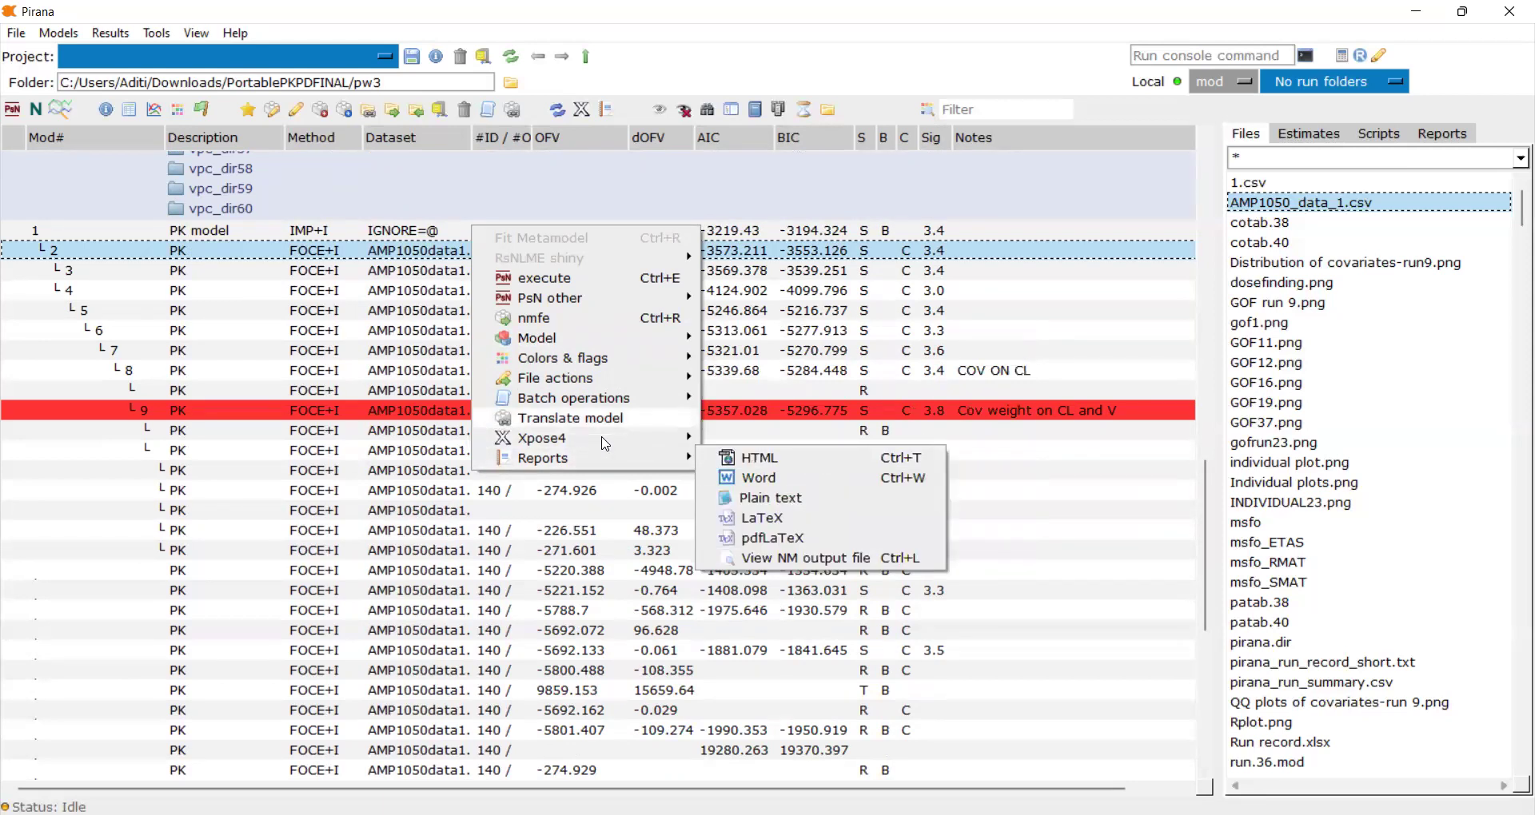
{"action": "mouse_move", "coordinate": [640, 443]}
{"action": "mouse_move", "coordinate": [629, 416]}
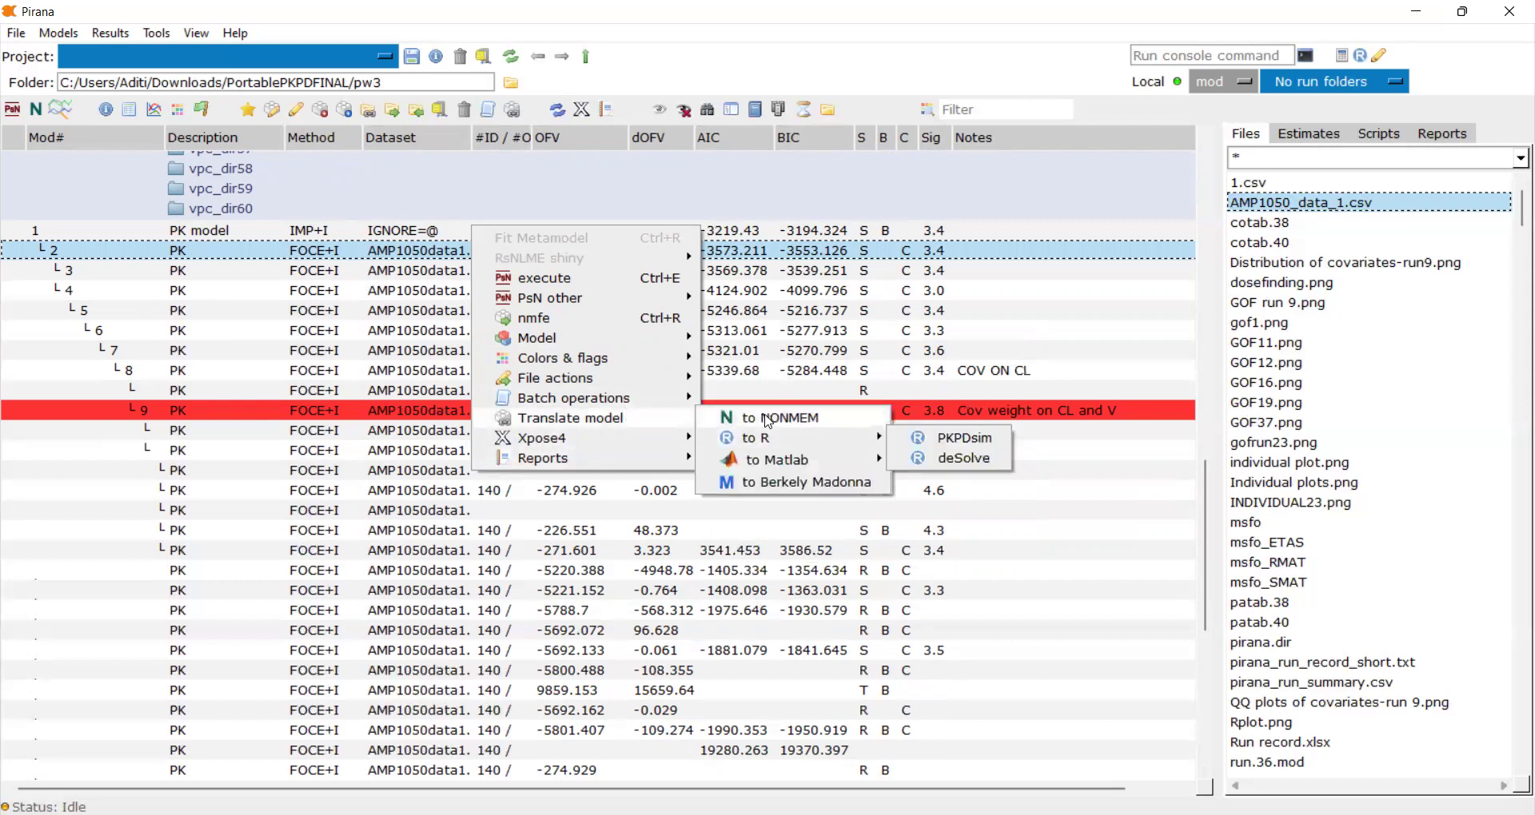
{"action": "mouse_move", "coordinate": [768, 421]}
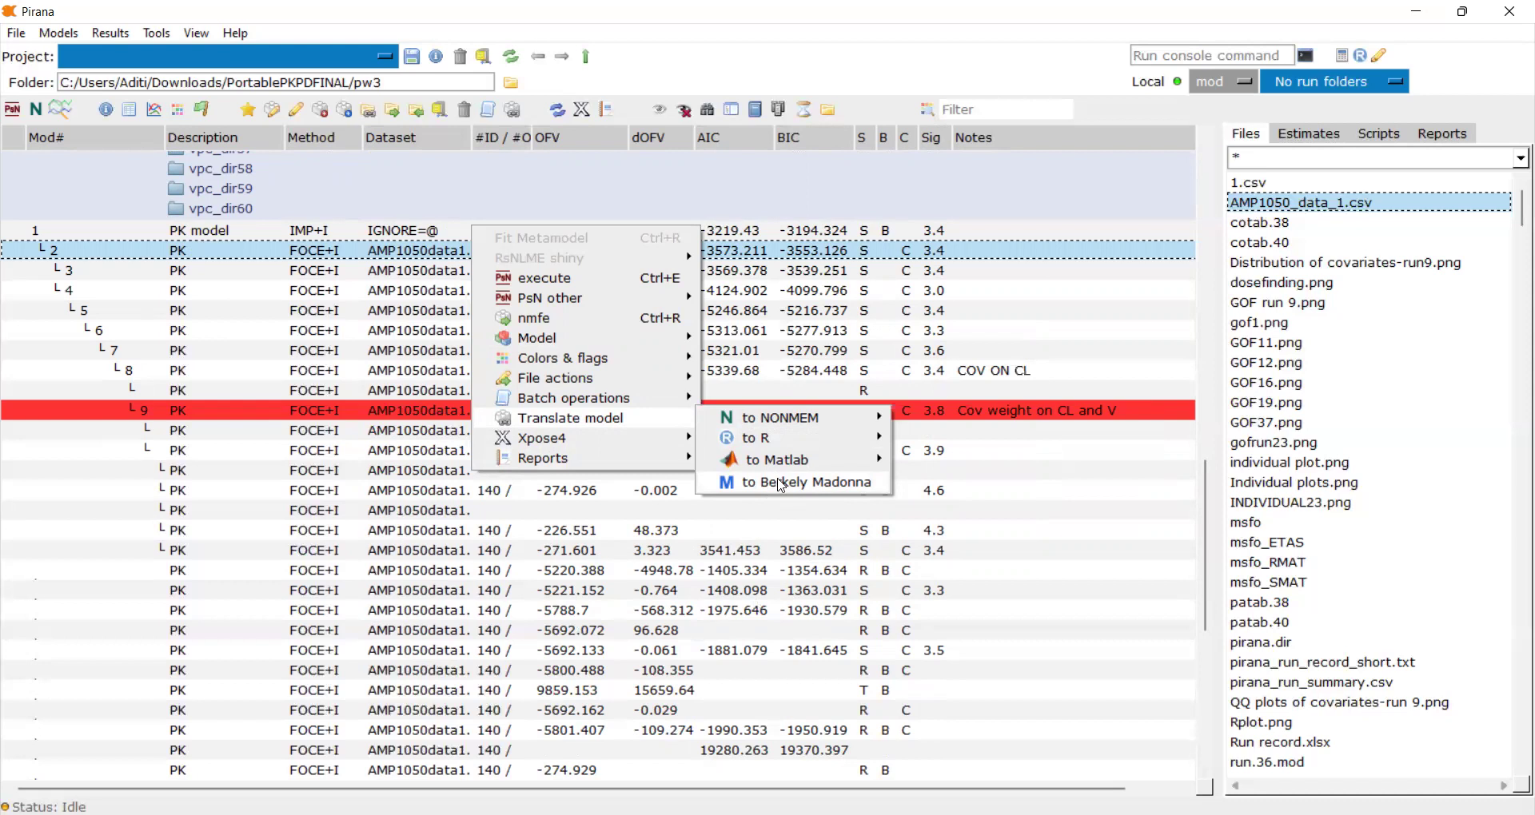
Translate run 2 to Berkeley Madonna file run2.bm with between-subject variability and univariate sampling
{"action": "left_click", "coordinate": [781, 485]}
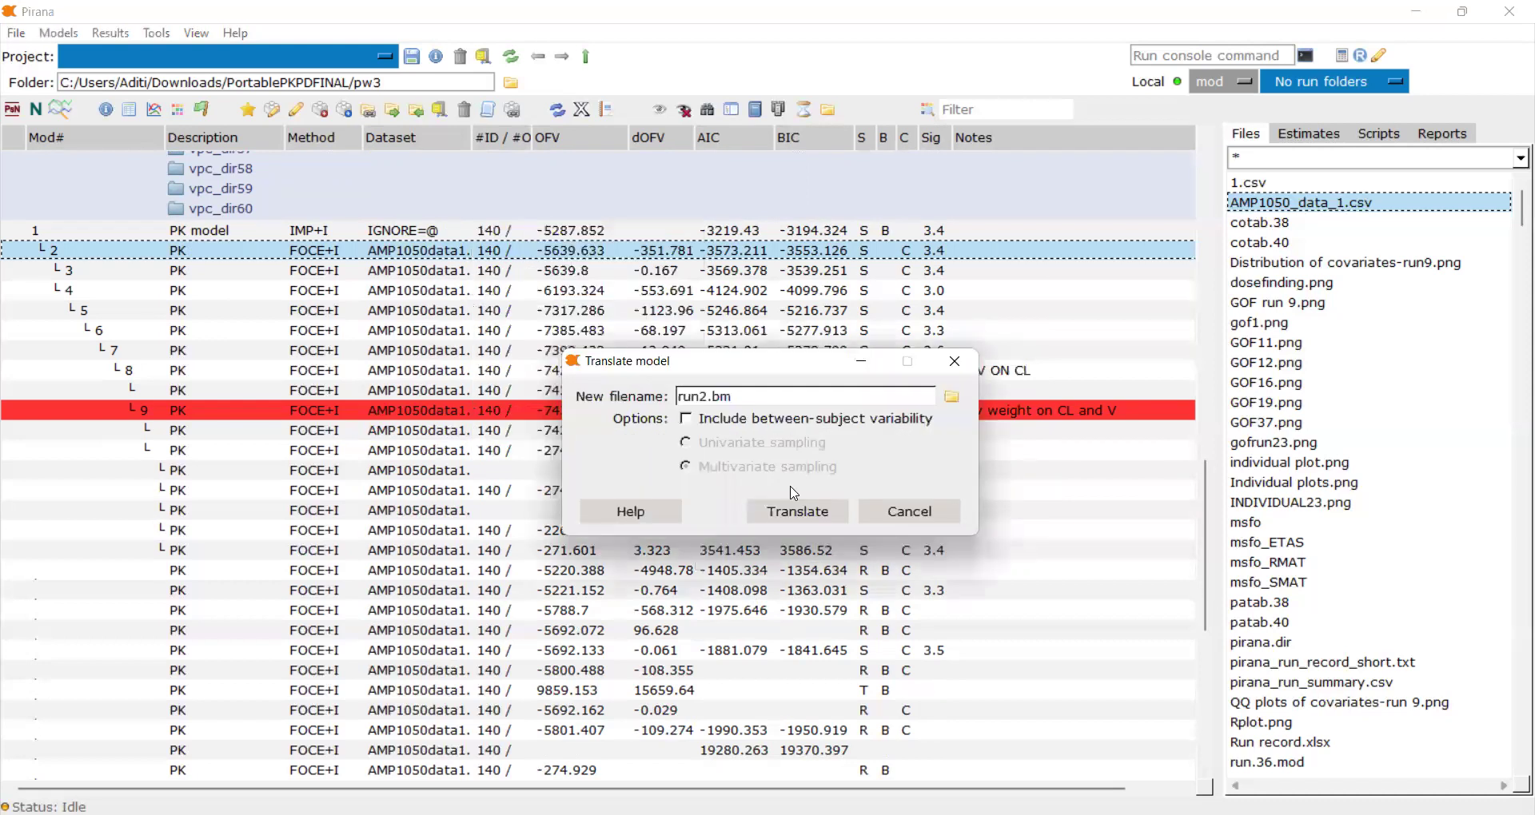
{"action": "left_click", "coordinate": [692, 422]}
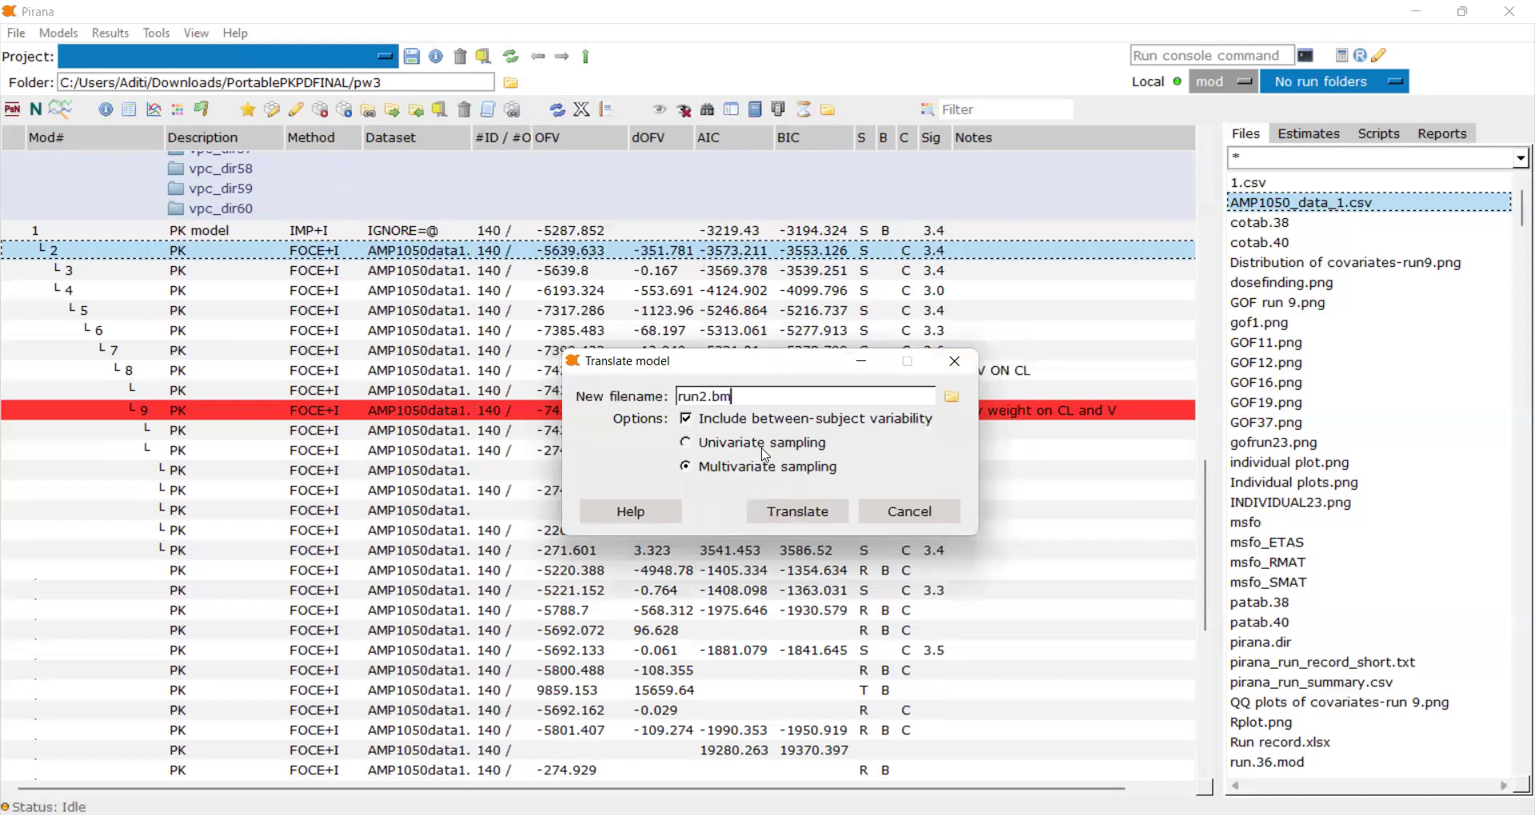
{"action": "left_click", "coordinate": [696, 446]}
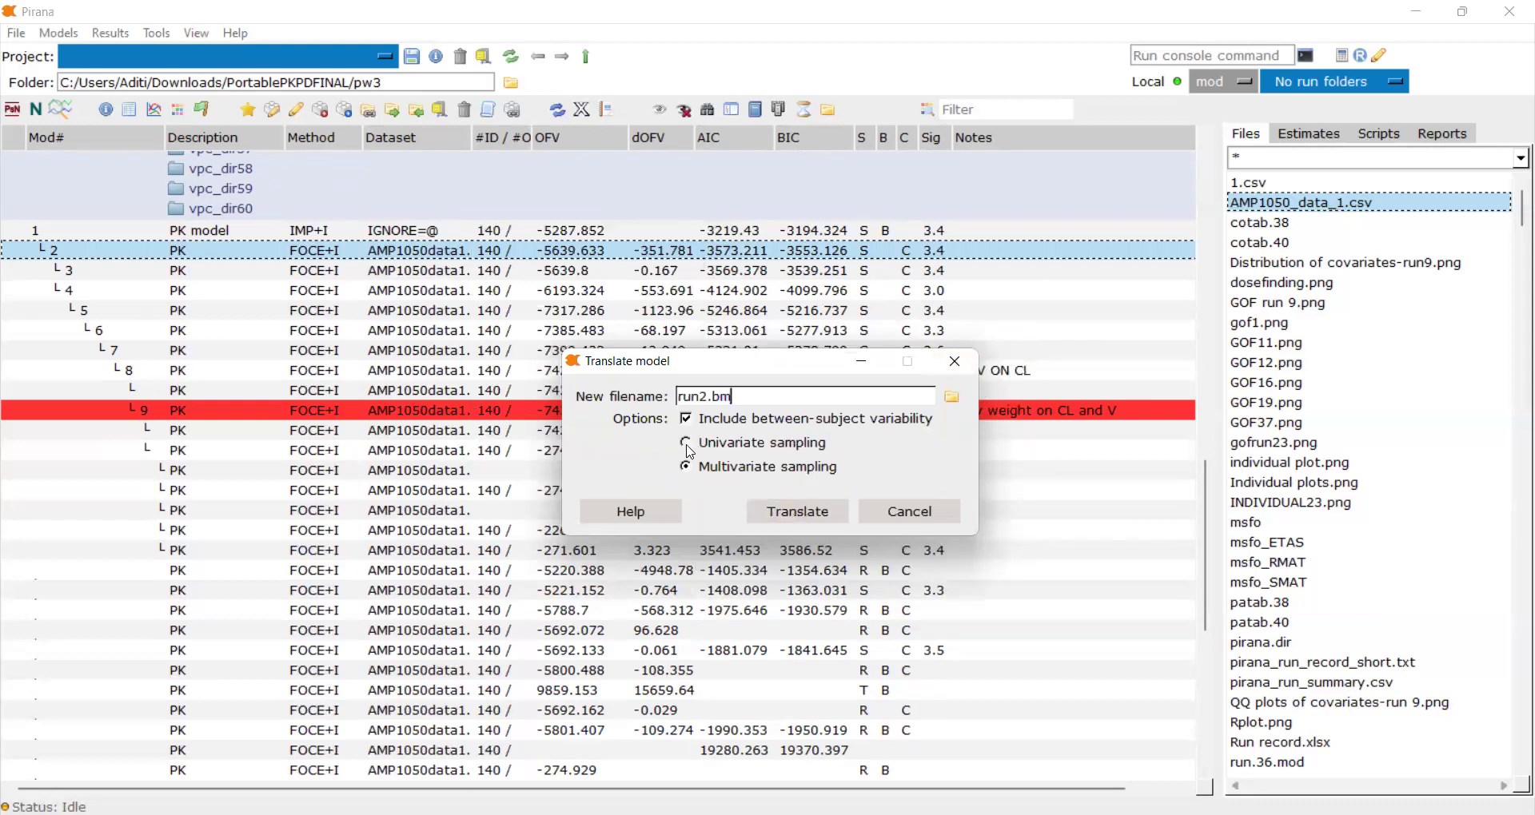
{"action": "left_click", "coordinate": [816, 515]}
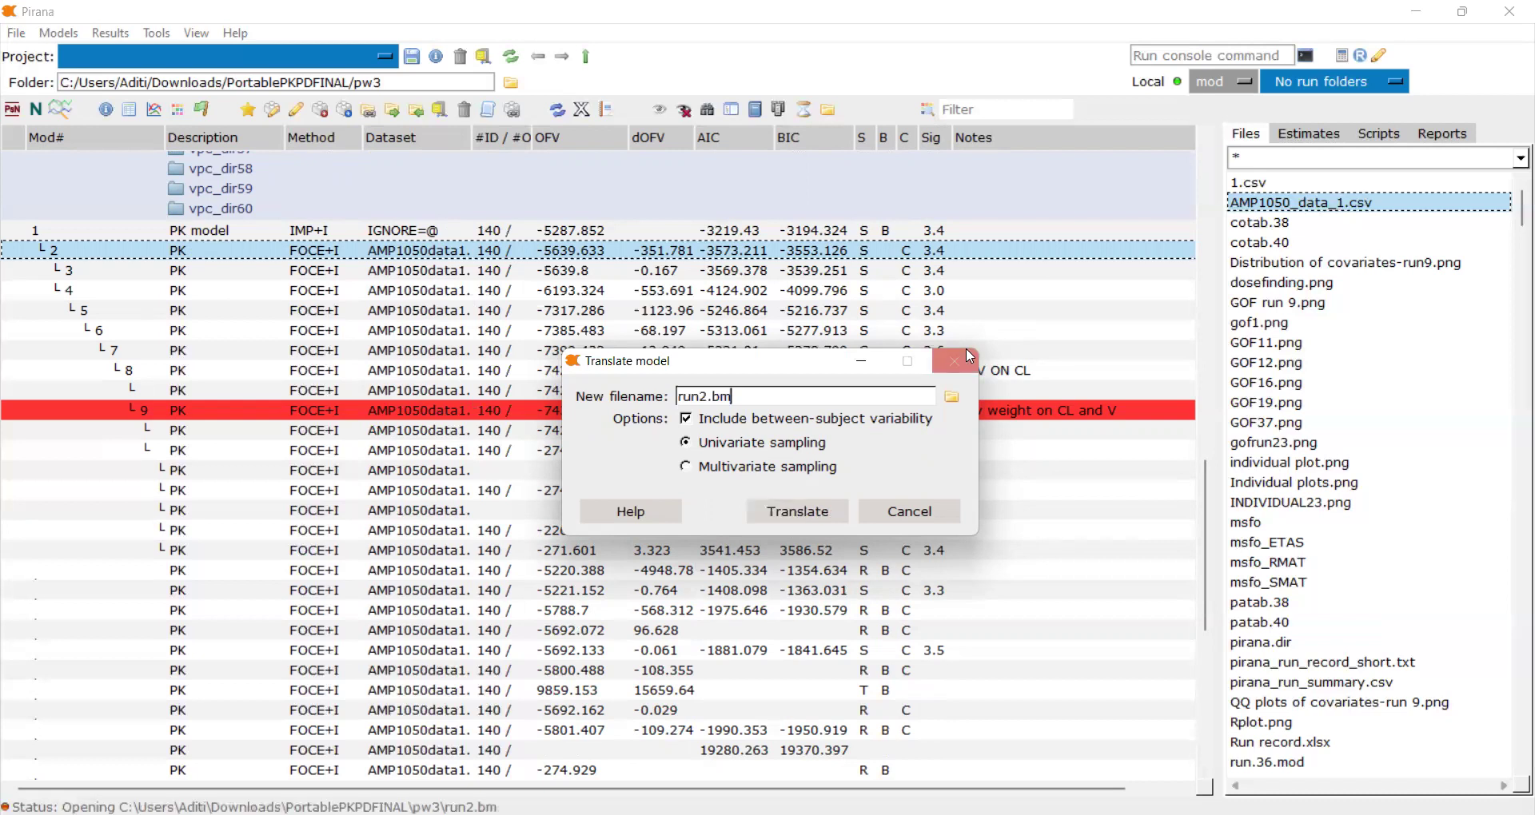
{"action": "left_click", "coordinate": [967, 350]}
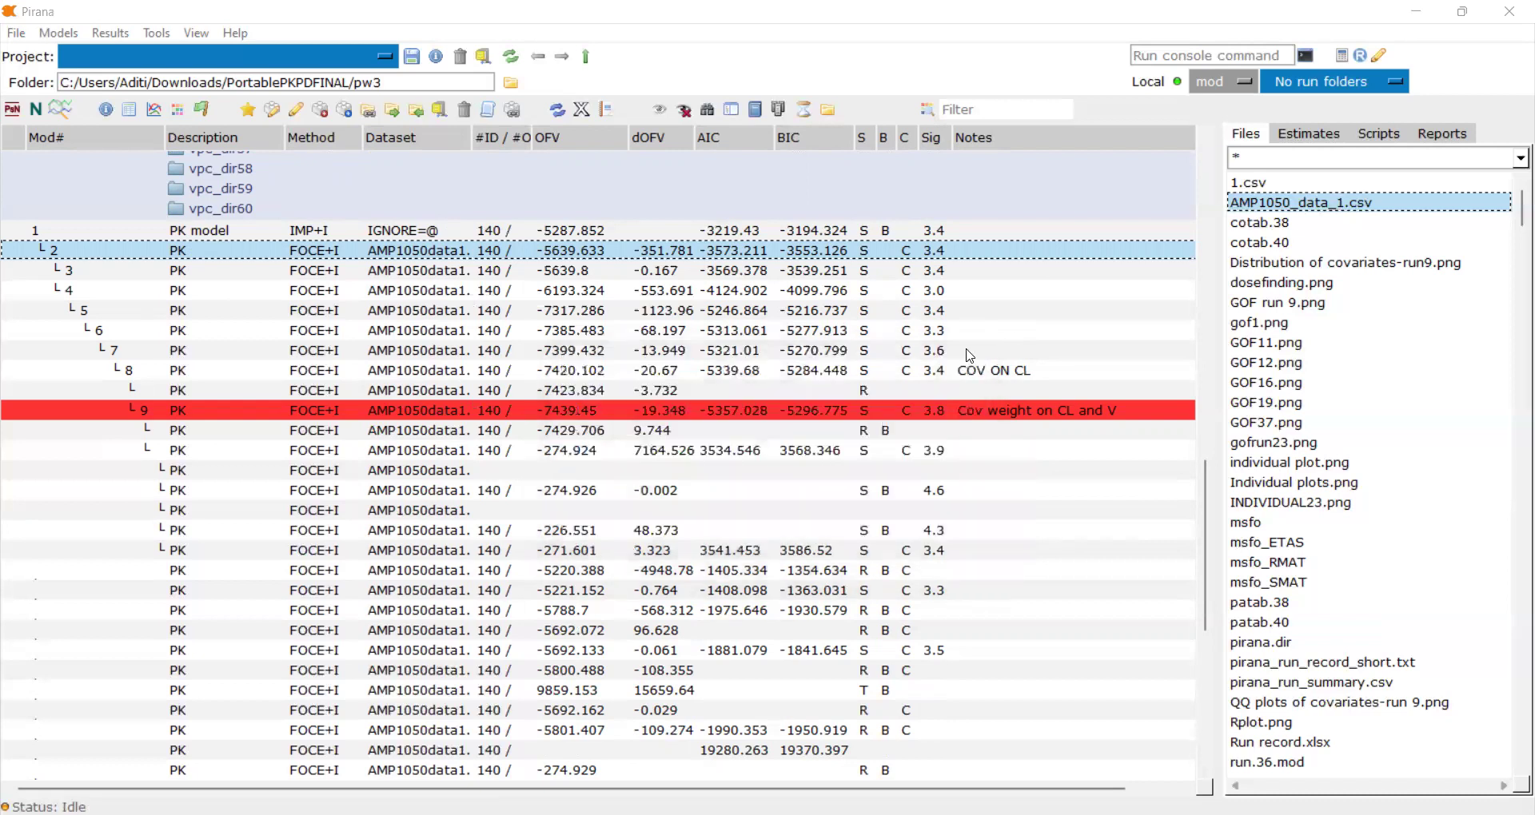
Refresh the model info in the list, then bring up model 9's action menu
{"action": "left_click", "coordinate": [608, 110]}
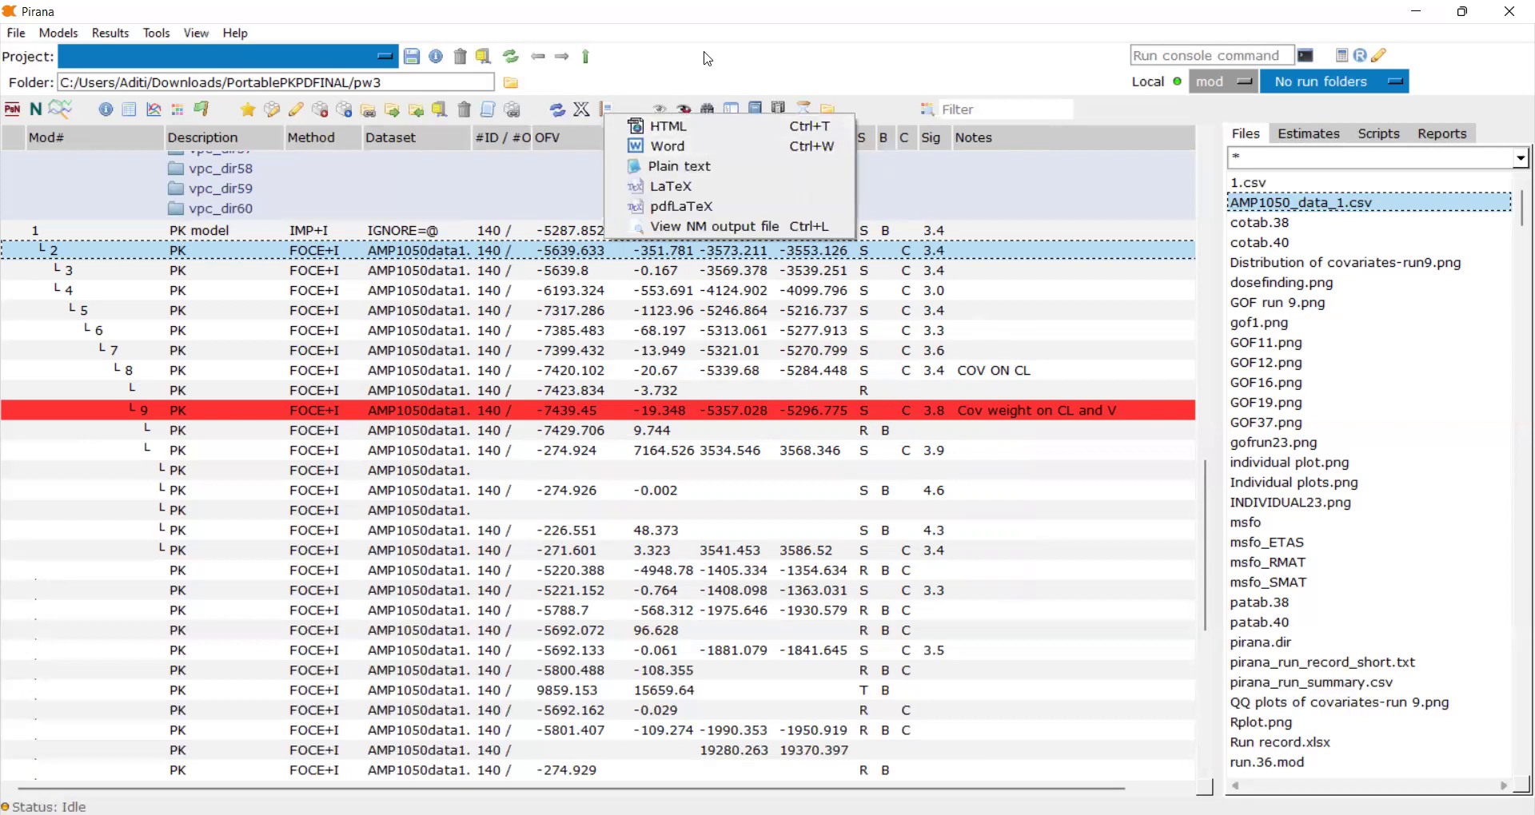
{"action": "left_click", "coordinate": [570, 112]}
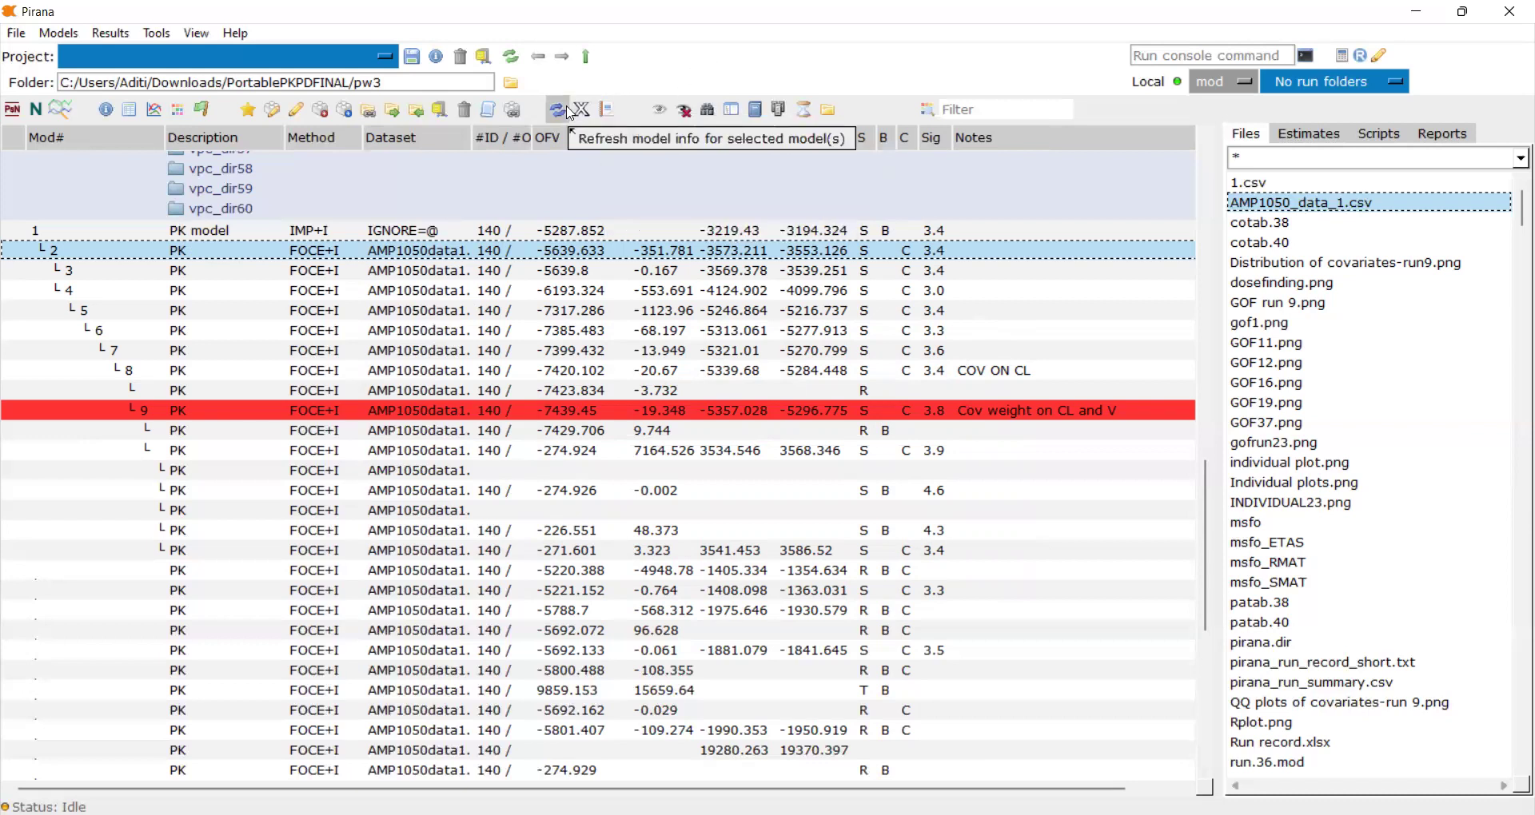
{"action": "left_click", "coordinate": [561, 115]}
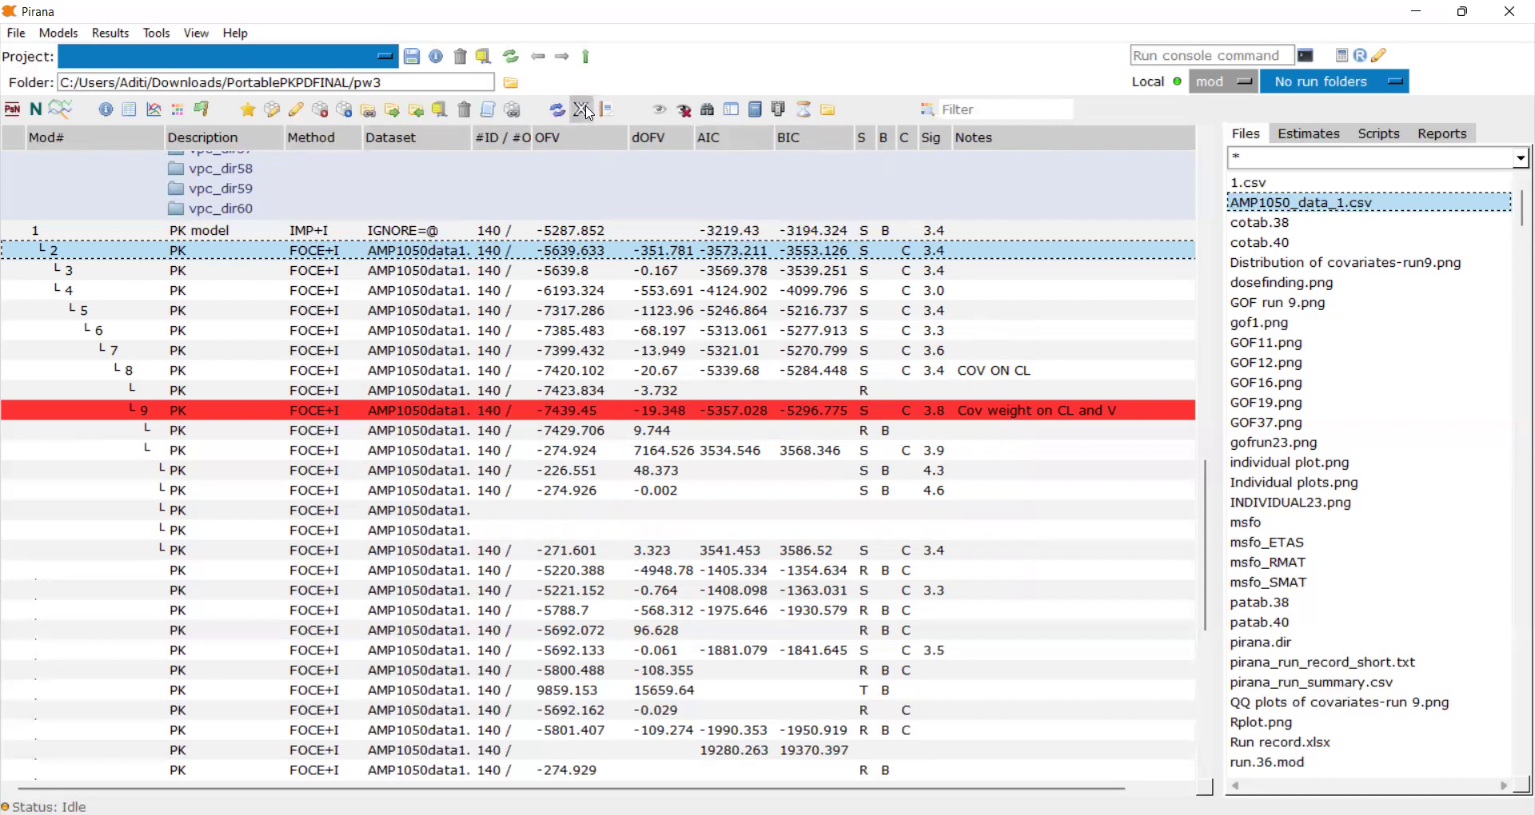
{"action": "right_click", "coordinate": [859, 408]}
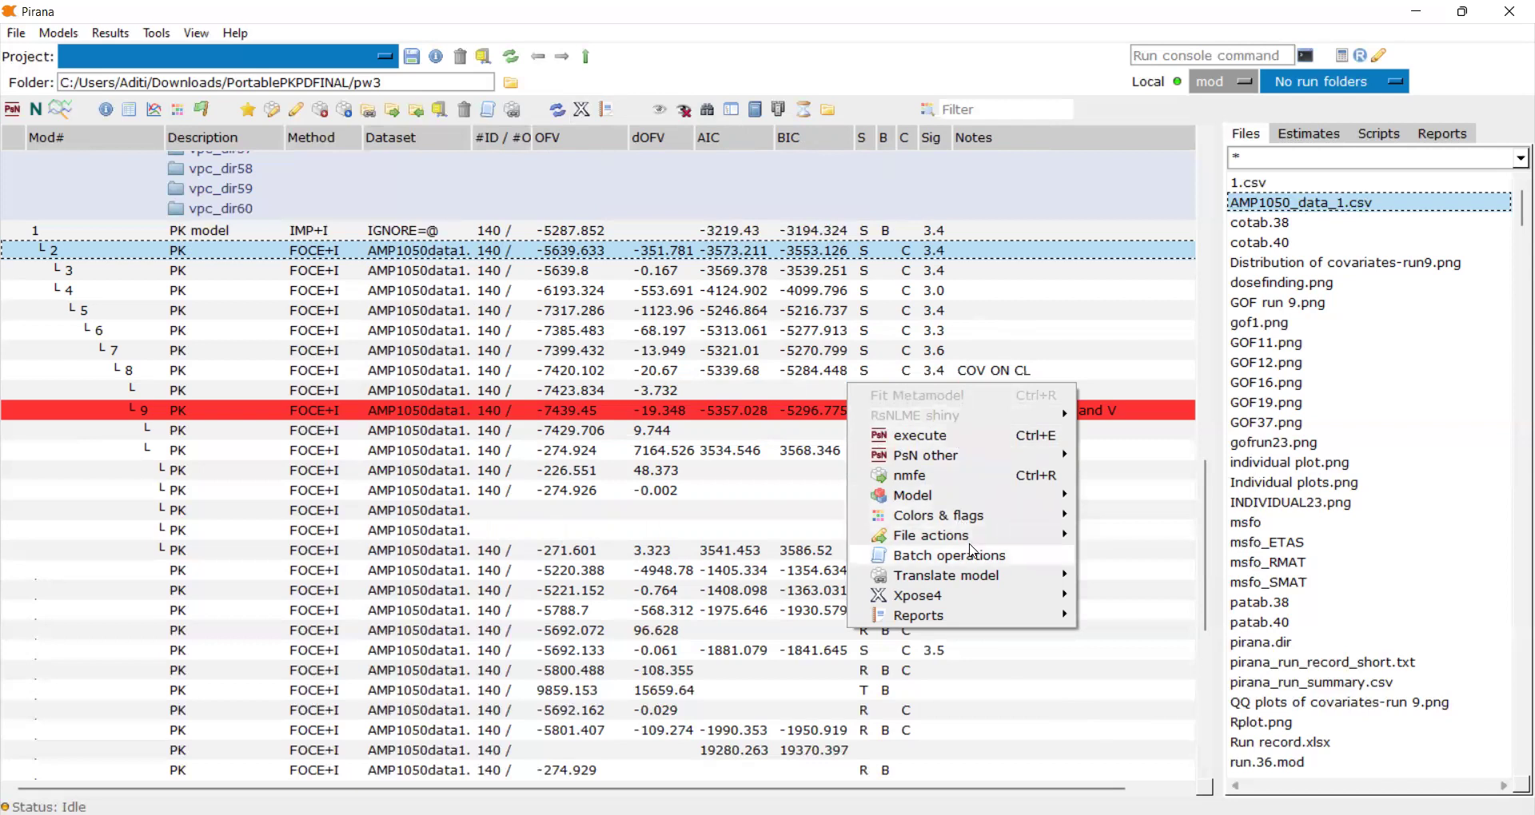
{"action": "mouse_move", "coordinate": [974, 544]}
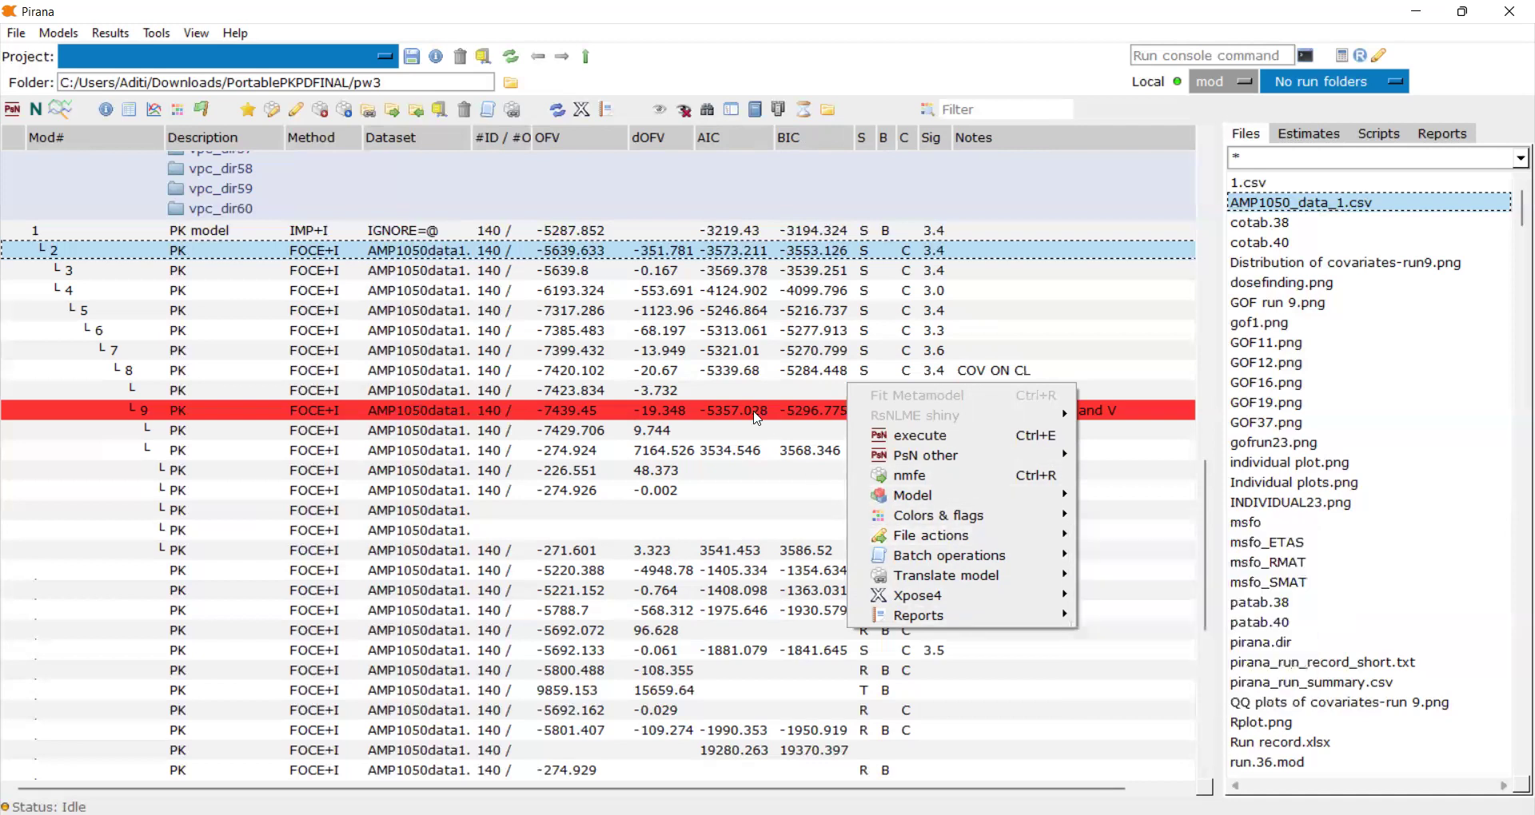
Open model 9's context menu and browse its Model submenu of notes, estimates and commands
{"action": "left_click", "coordinate": [957, 414]}
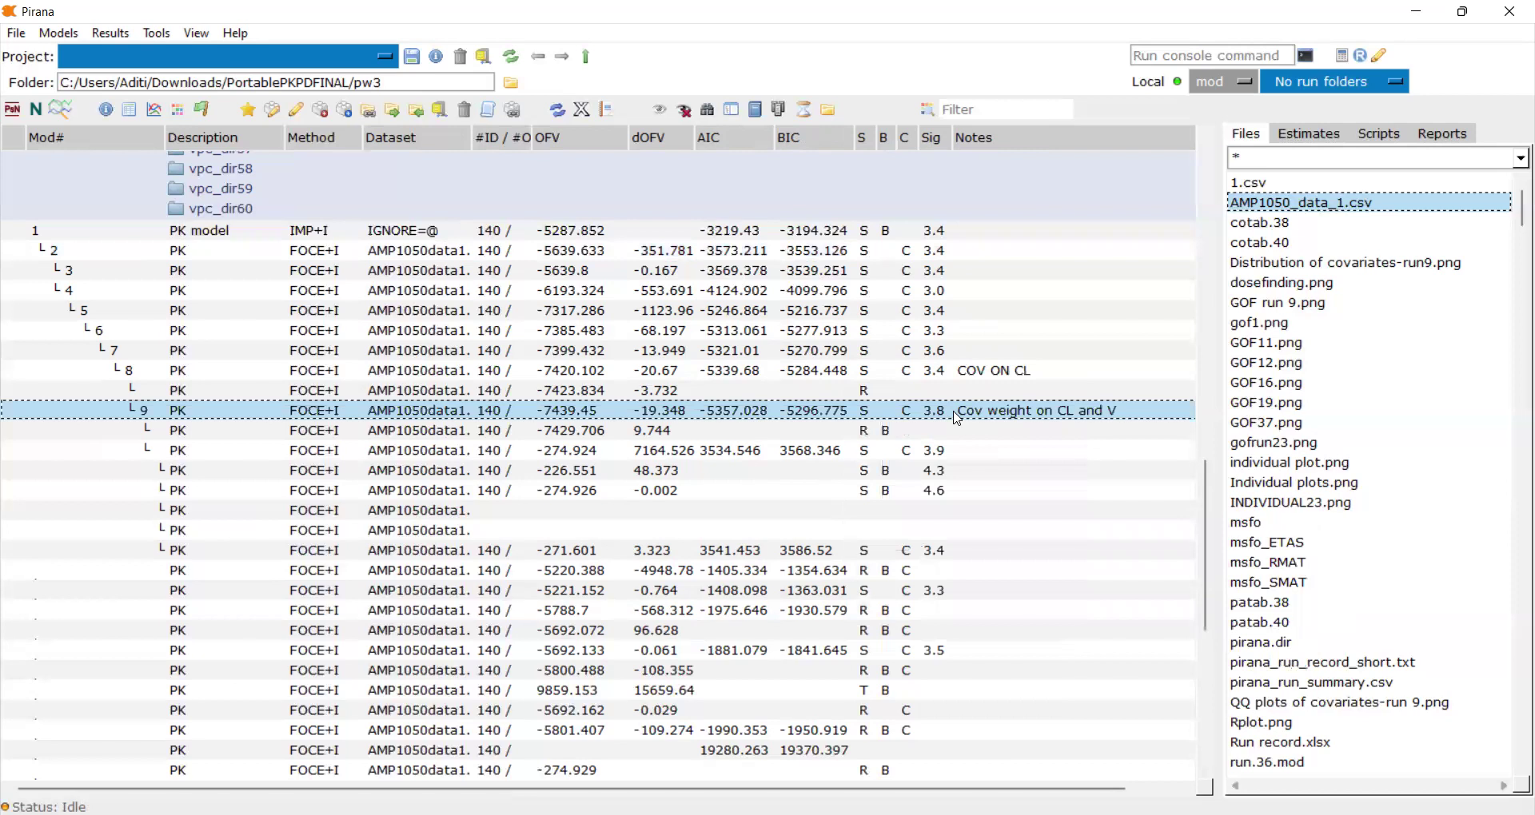
{"action": "right_click", "coordinate": [1019, 410]}
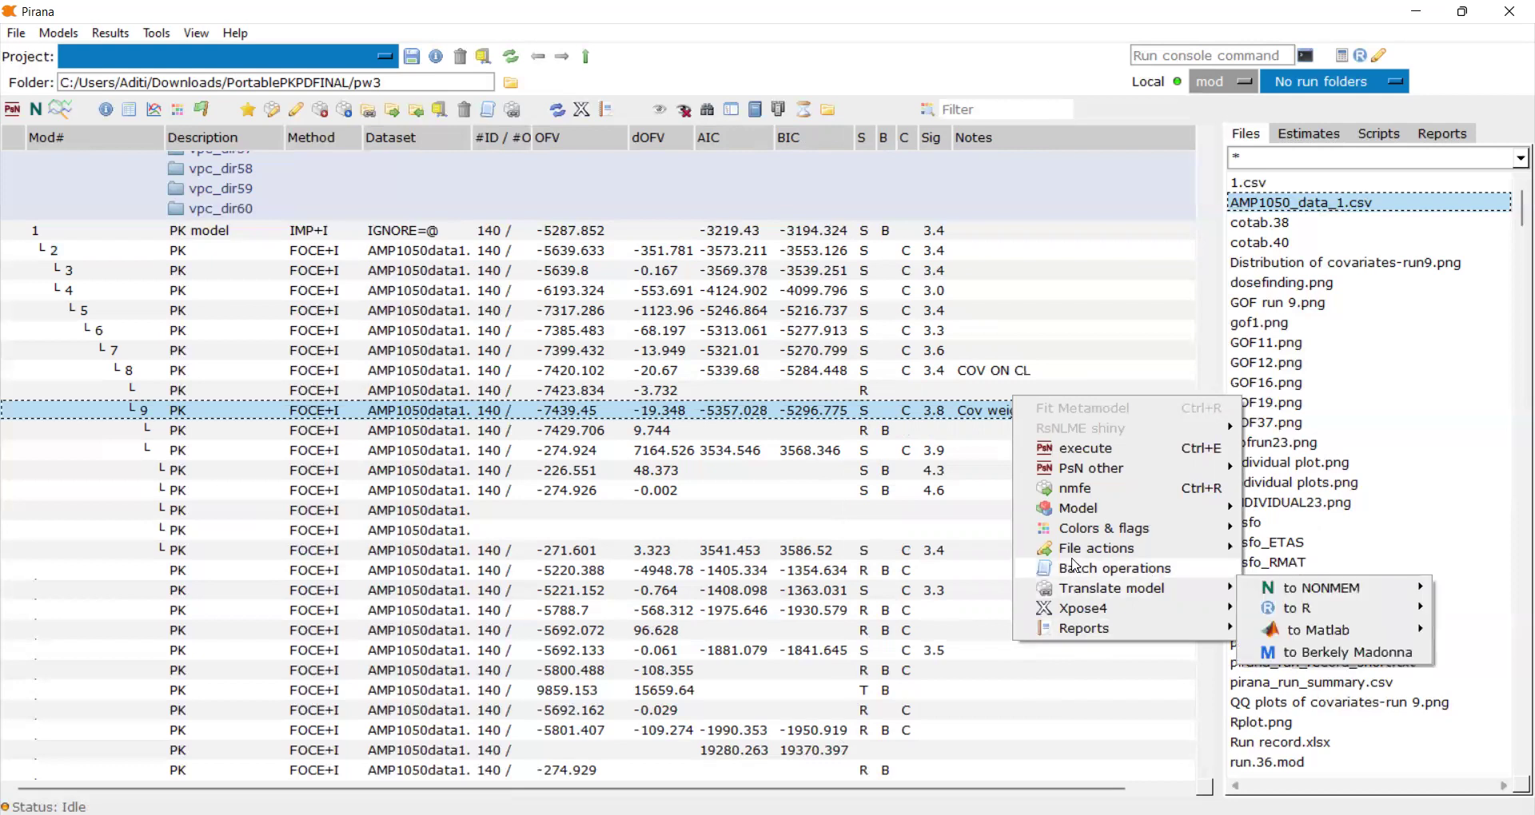
{"action": "mouse_move", "coordinate": [1075, 553]}
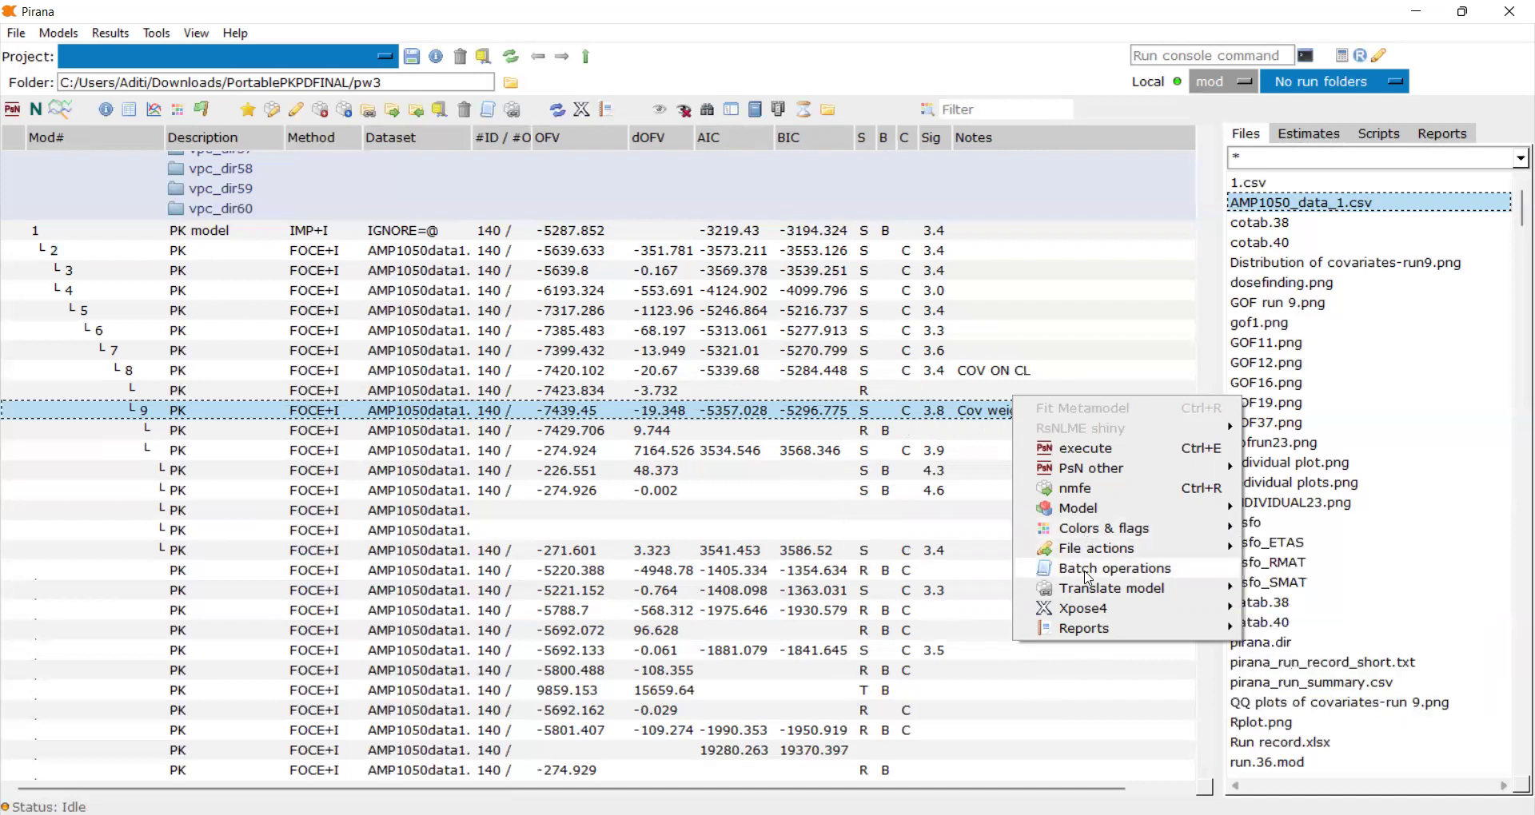
{"action": "left_click", "coordinate": [977, 353]}
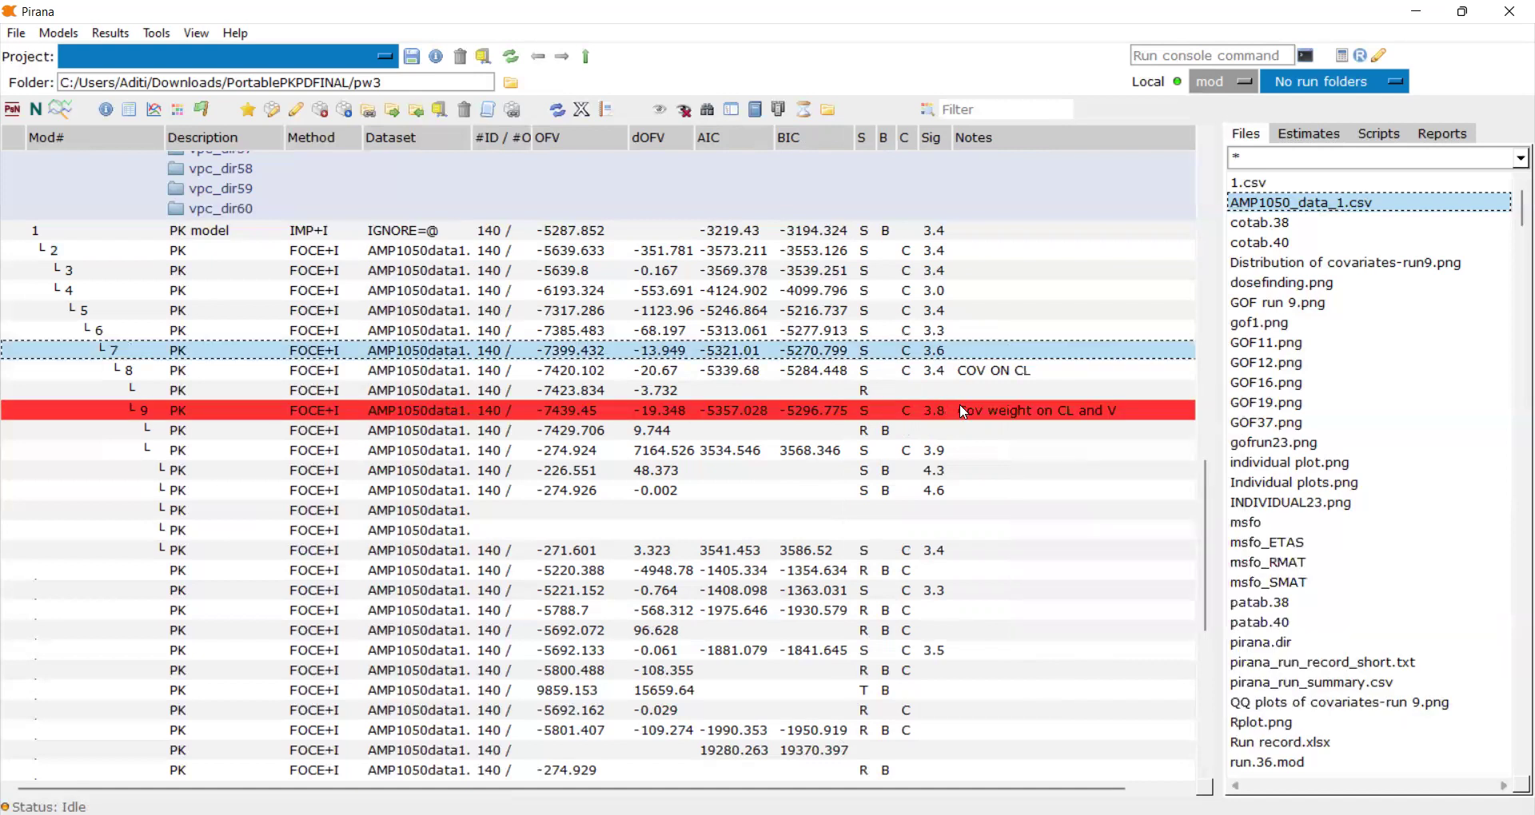
{"action": "left_click", "coordinate": [963, 411]}
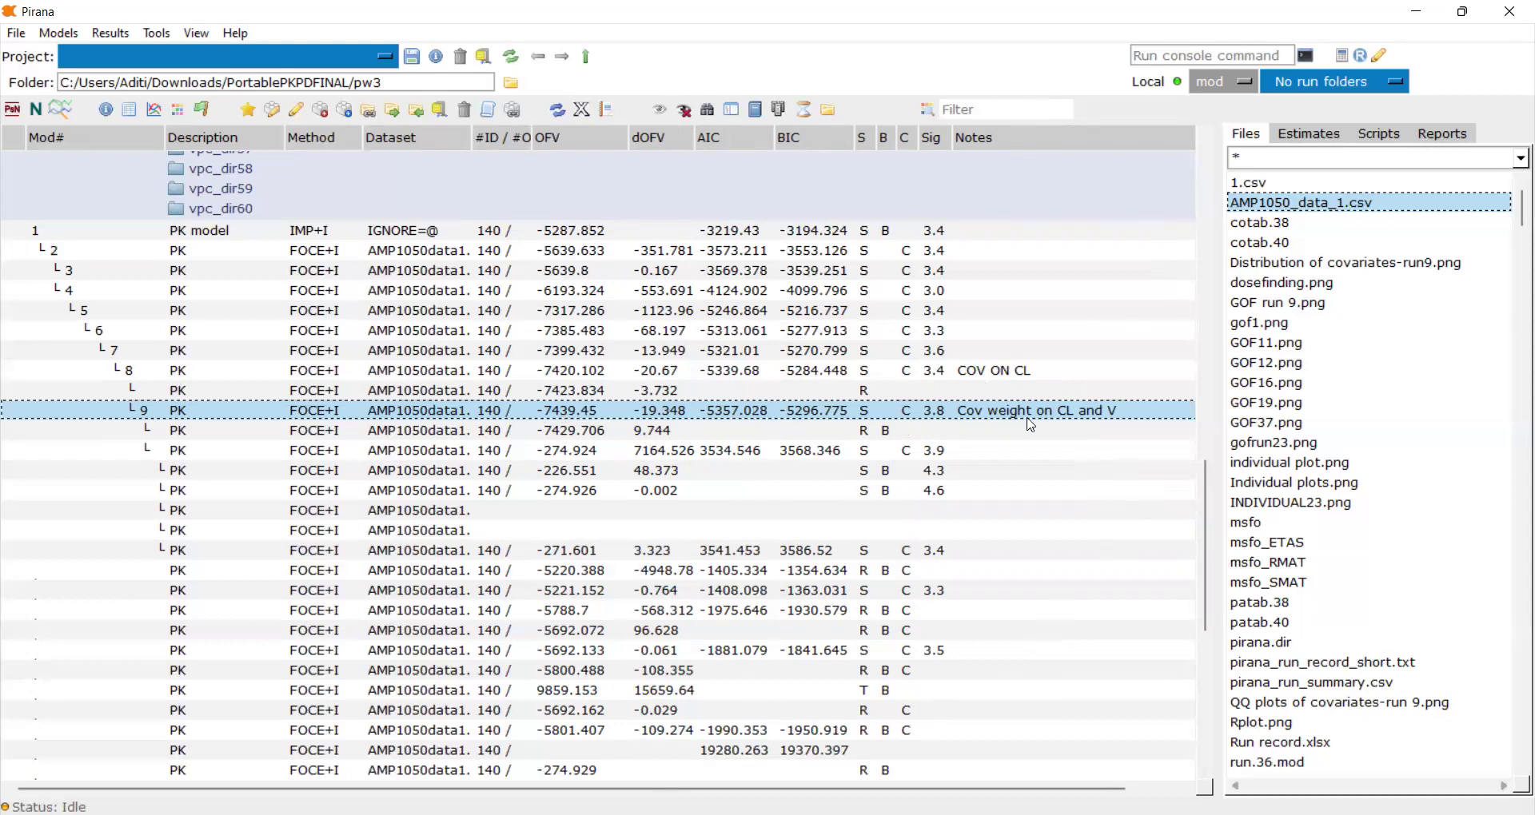
{"action": "right_click", "coordinate": [1088, 399]}
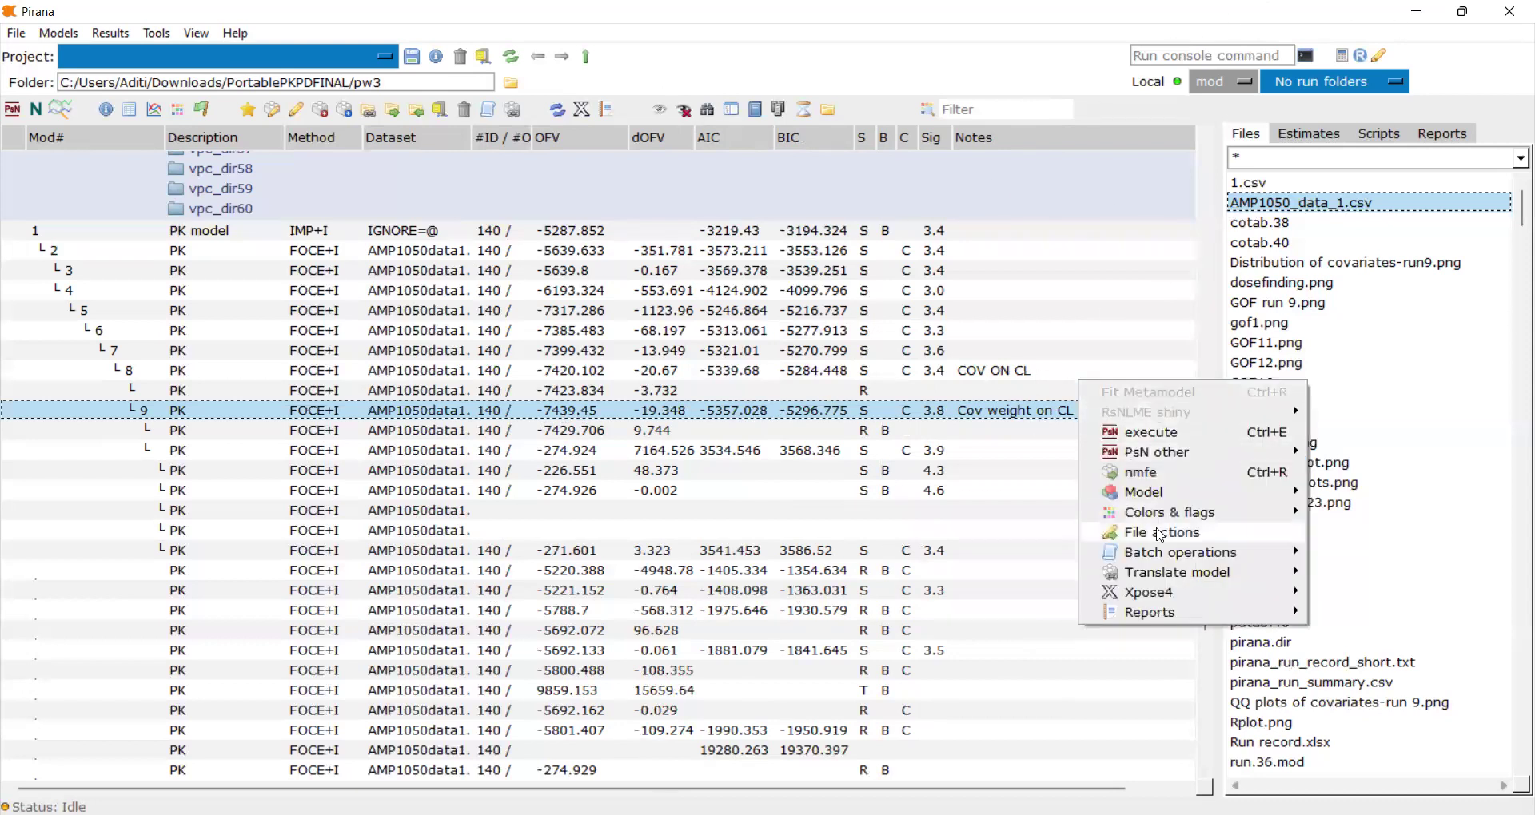
{"action": "mouse_move", "coordinate": [1187, 564]}
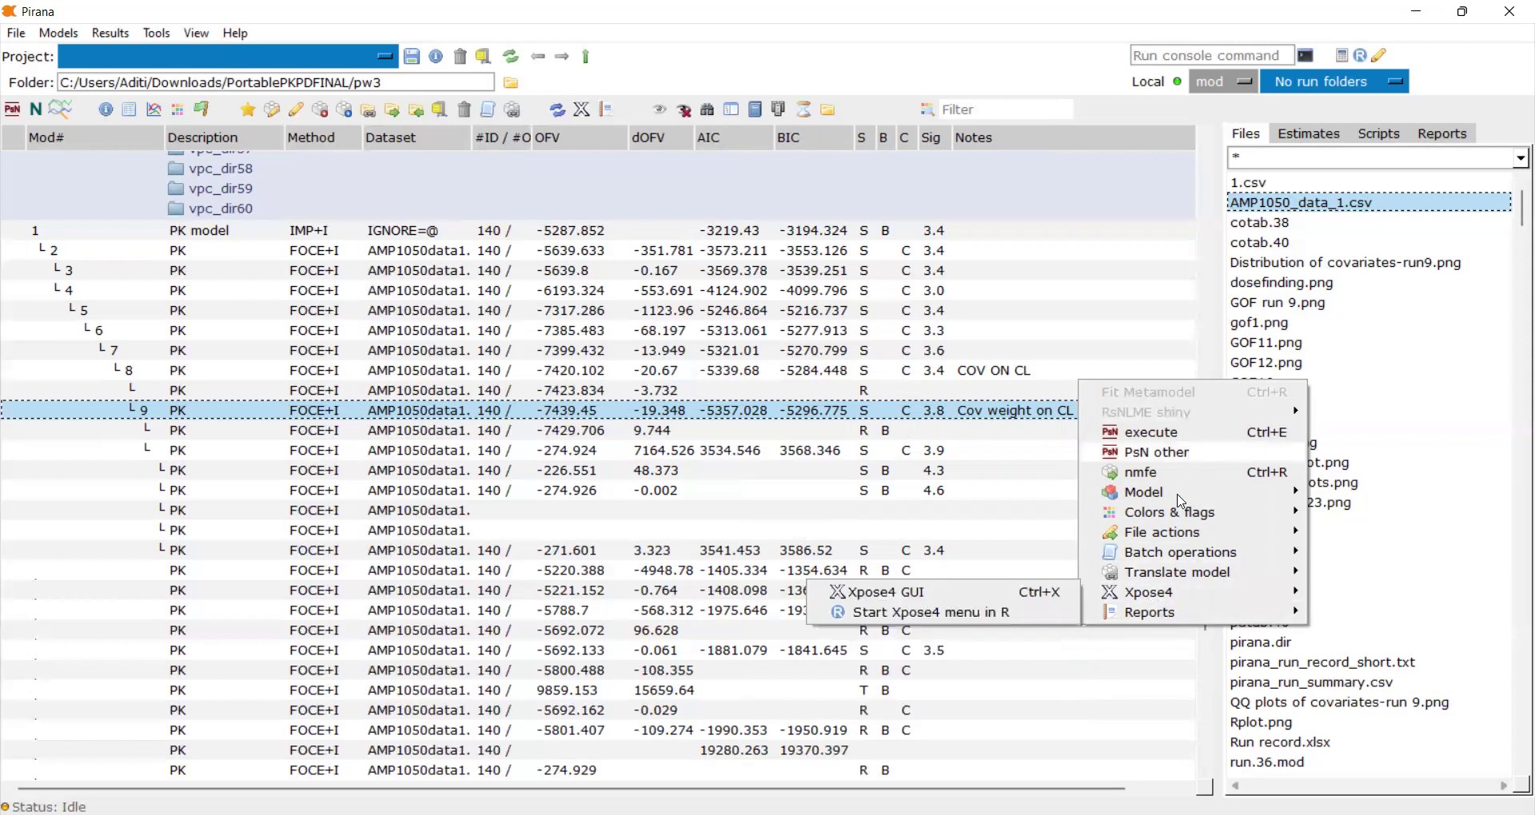
Enter the author's initials in run 9's Notes and info properties and save them
{"action": "mouse_move", "coordinate": [1182, 499]}
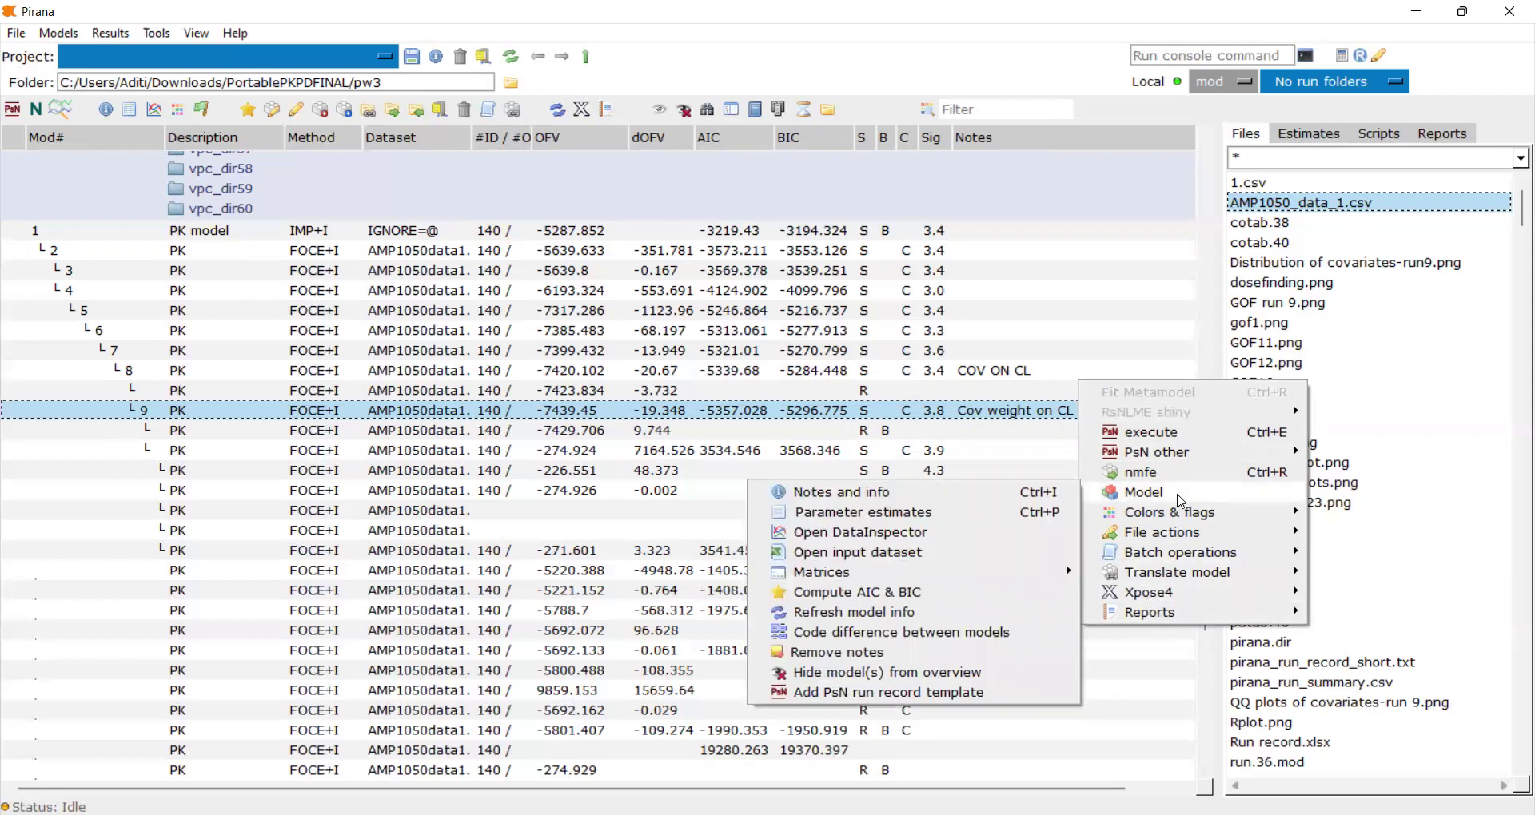
{"action": "left_click", "coordinate": [1037, 498]}
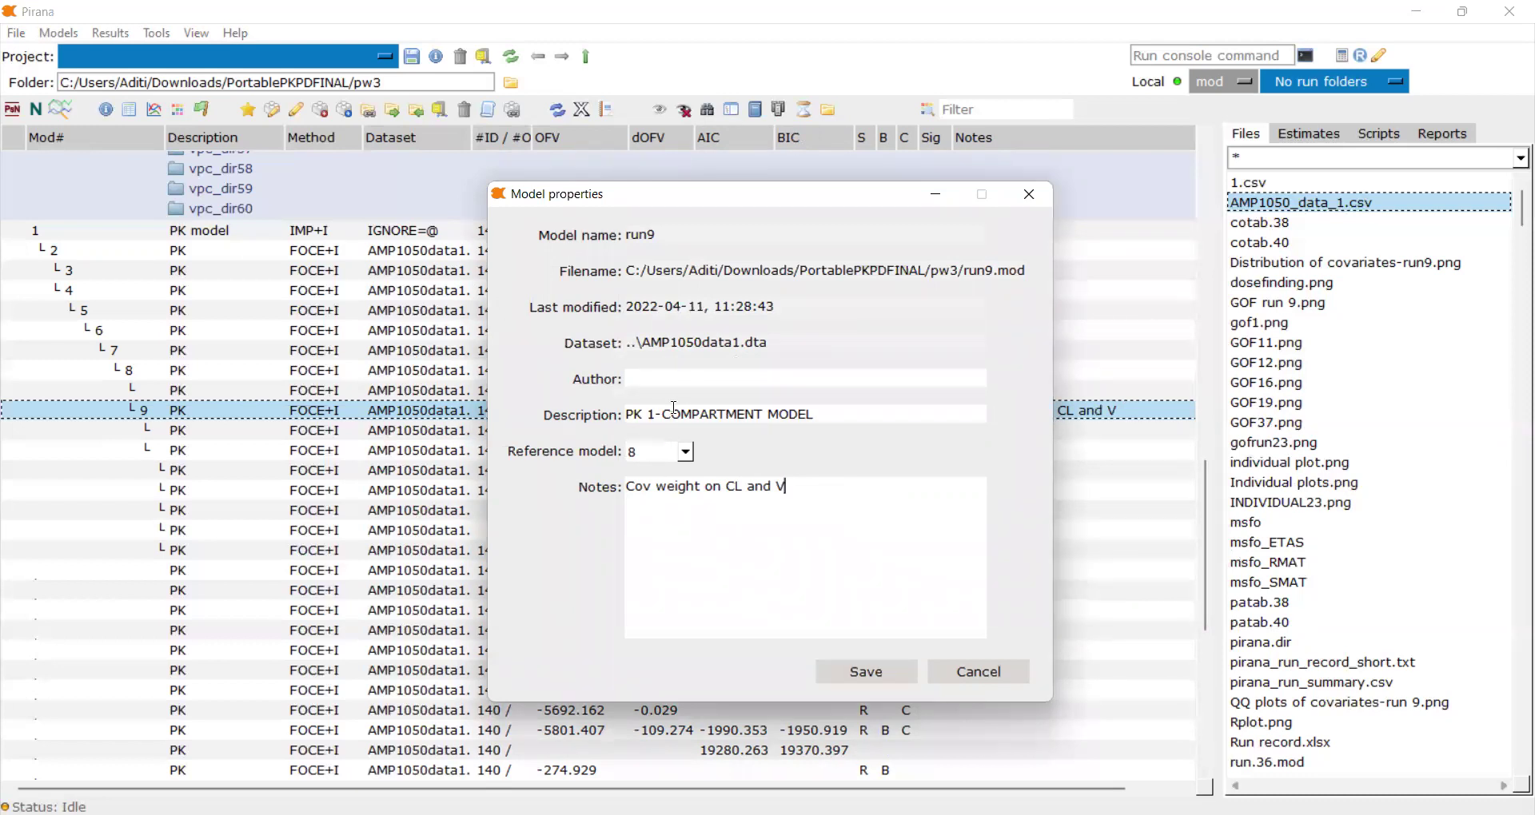
{"action": "left_click", "coordinate": [642, 375]}
{"action": "type", "text": "AS"}
{"action": "key", "text": "BackSpace"}
{"action": "type", "text": "B"}
{"action": "left_click", "coordinate": [852, 684]}
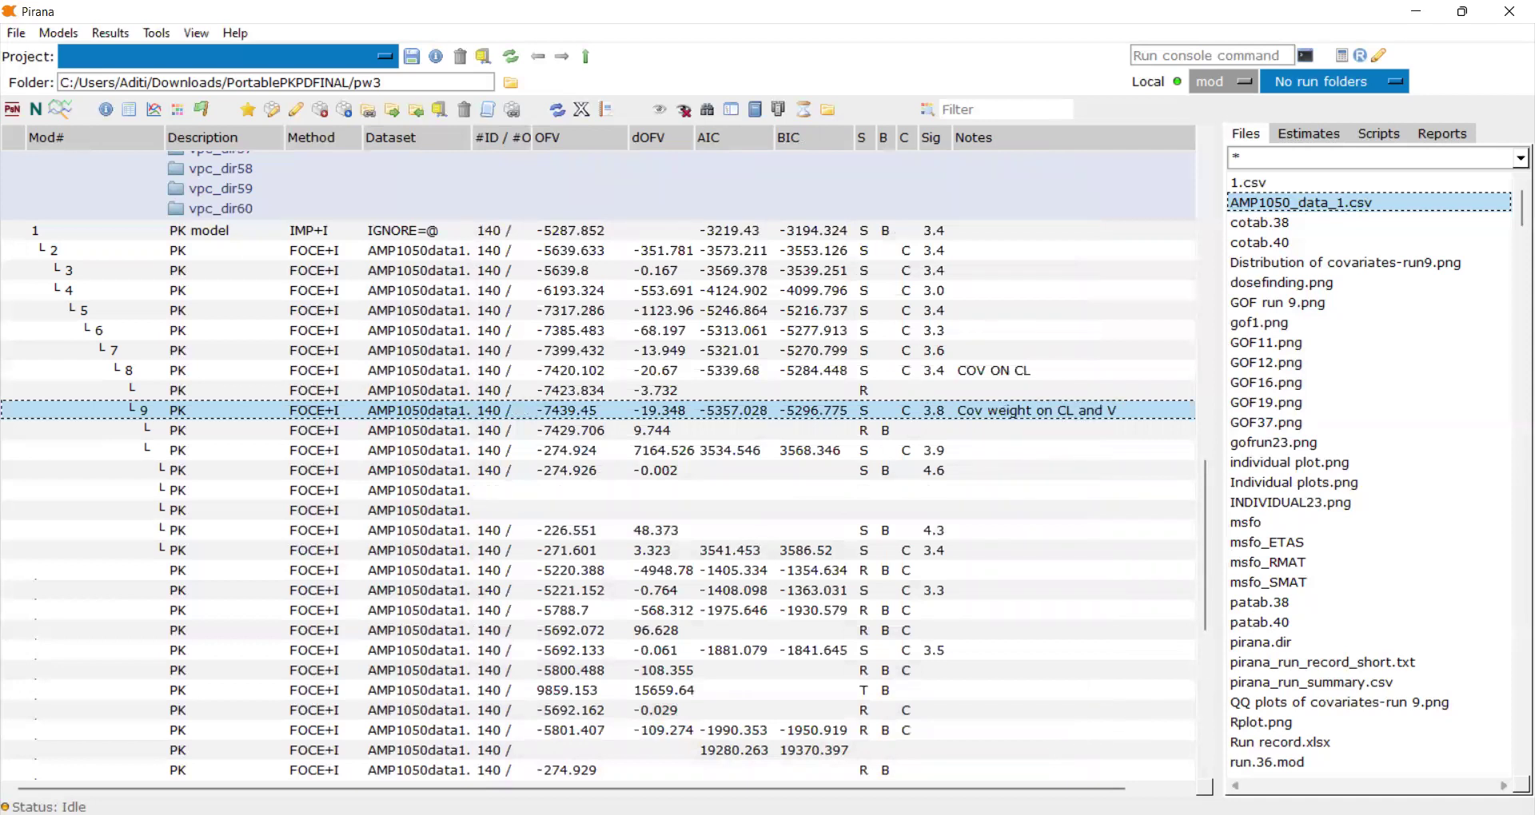
Show model 9's parameter estimates, including the COV WT terms, in the Estimates tab
{"action": "scroll", "coordinate": [598, 460], "scroll_direction": "right", "scroll_amount": 3}
{"action": "scroll", "coordinate": [799, 780], "scroll_direction": "left", "scroll_amount": 3}
{"action": "left_click", "coordinate": [1301, 139]}
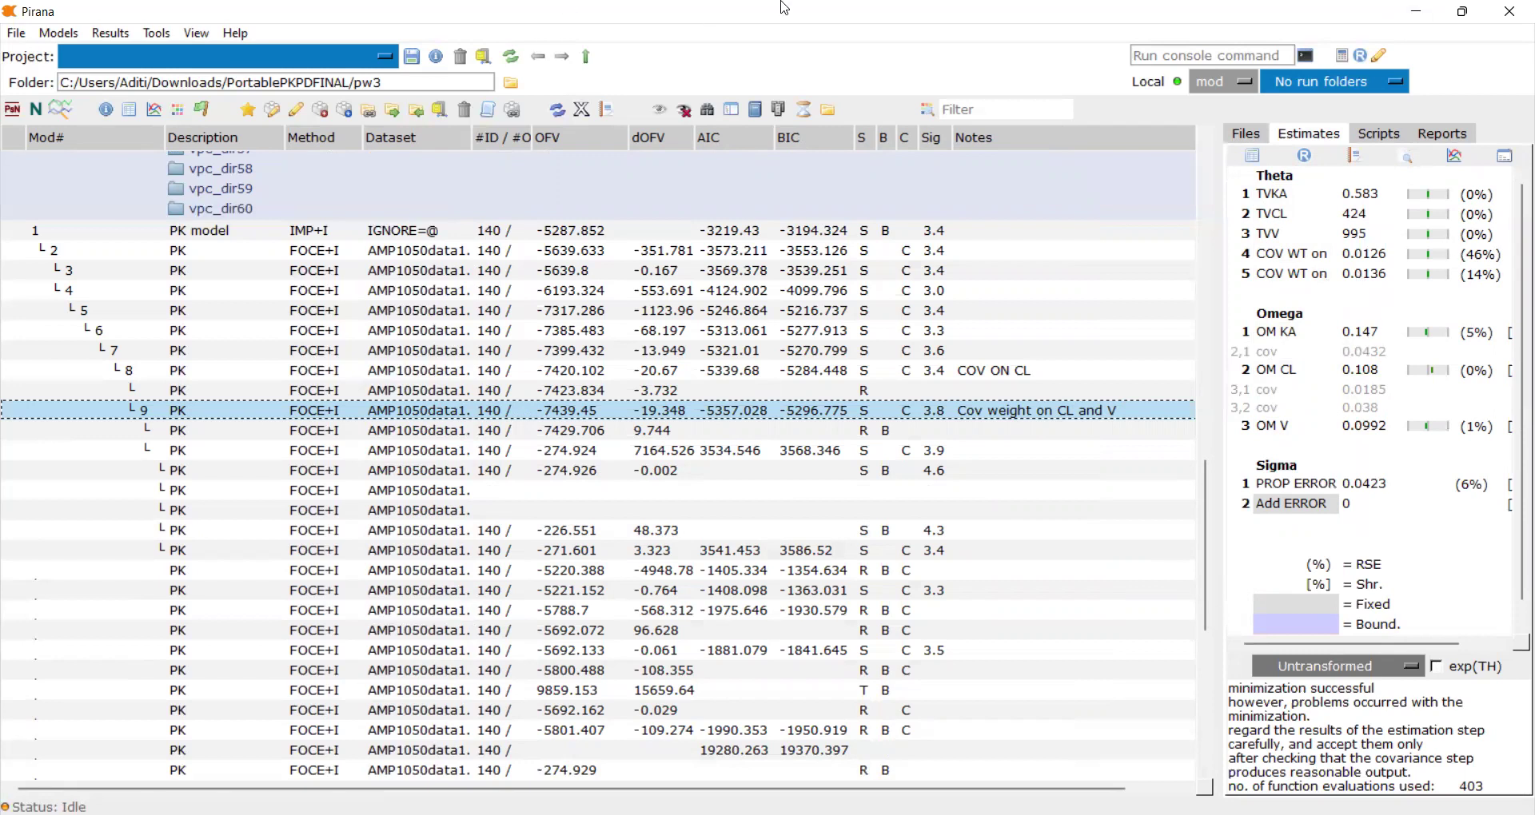
Switch the side panel from Scripts to the Reports list of run1, run2, run6 and summary
{"action": "left_click", "coordinate": [1380, 135]}
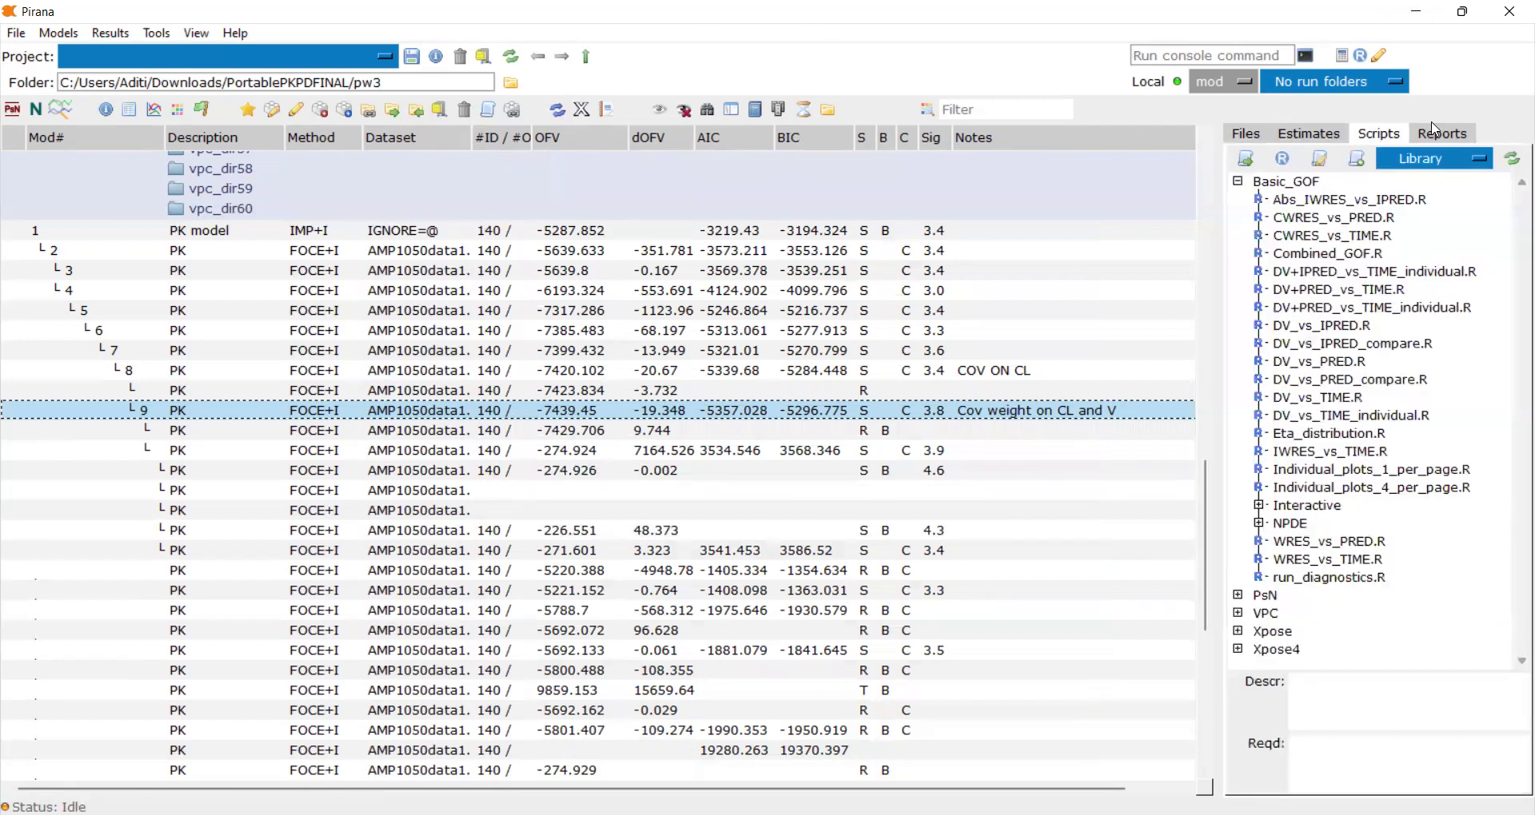
{"action": "left_click", "coordinate": [1443, 134]}
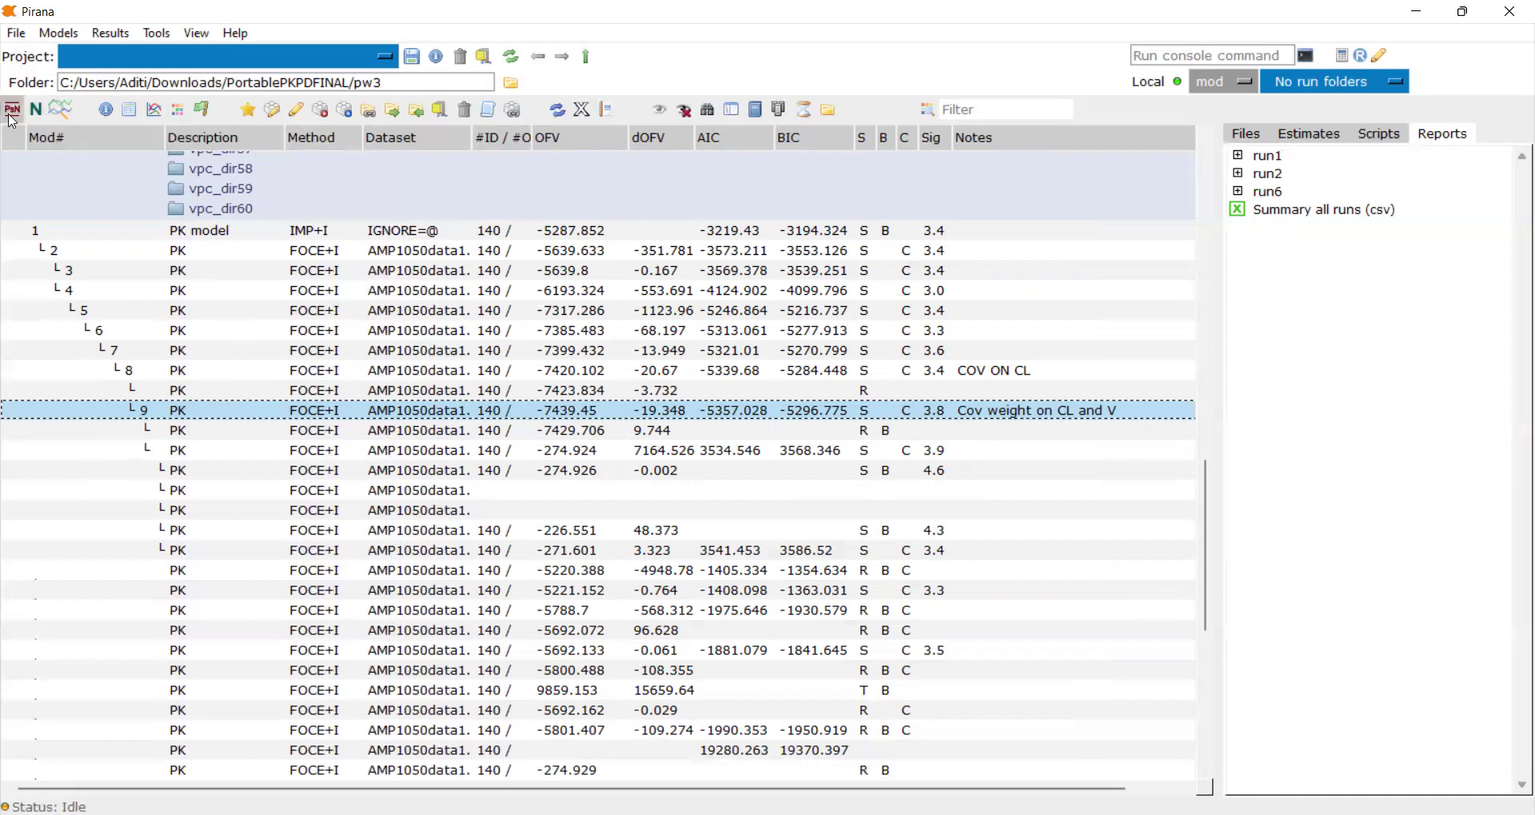
Run the model results diagnostics for model 9 with all options left unchecked
{"action": "left_click", "coordinate": [67, 116]}
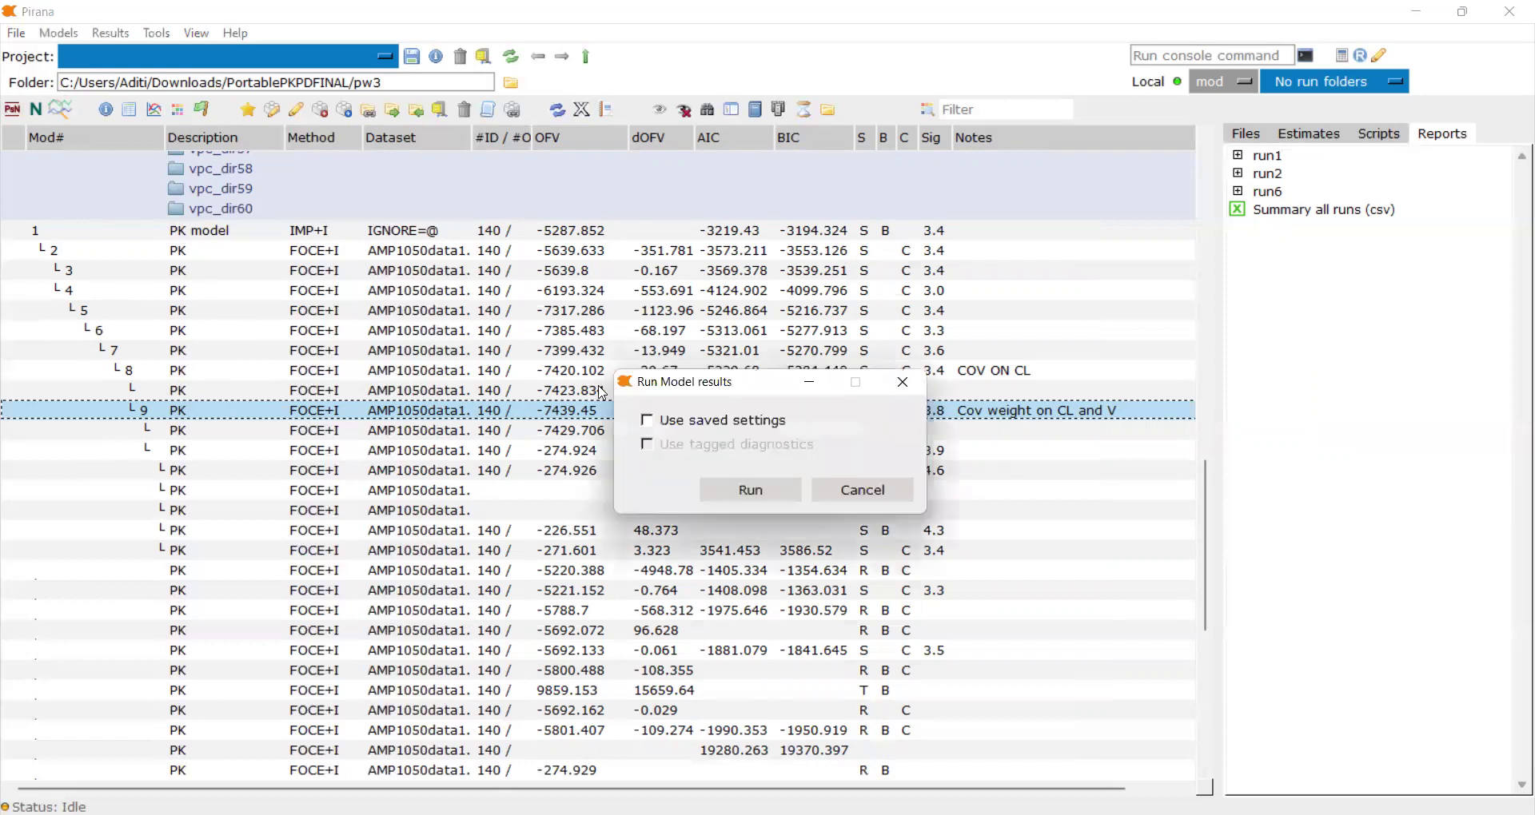
{"action": "left_click", "coordinate": [893, 398]}
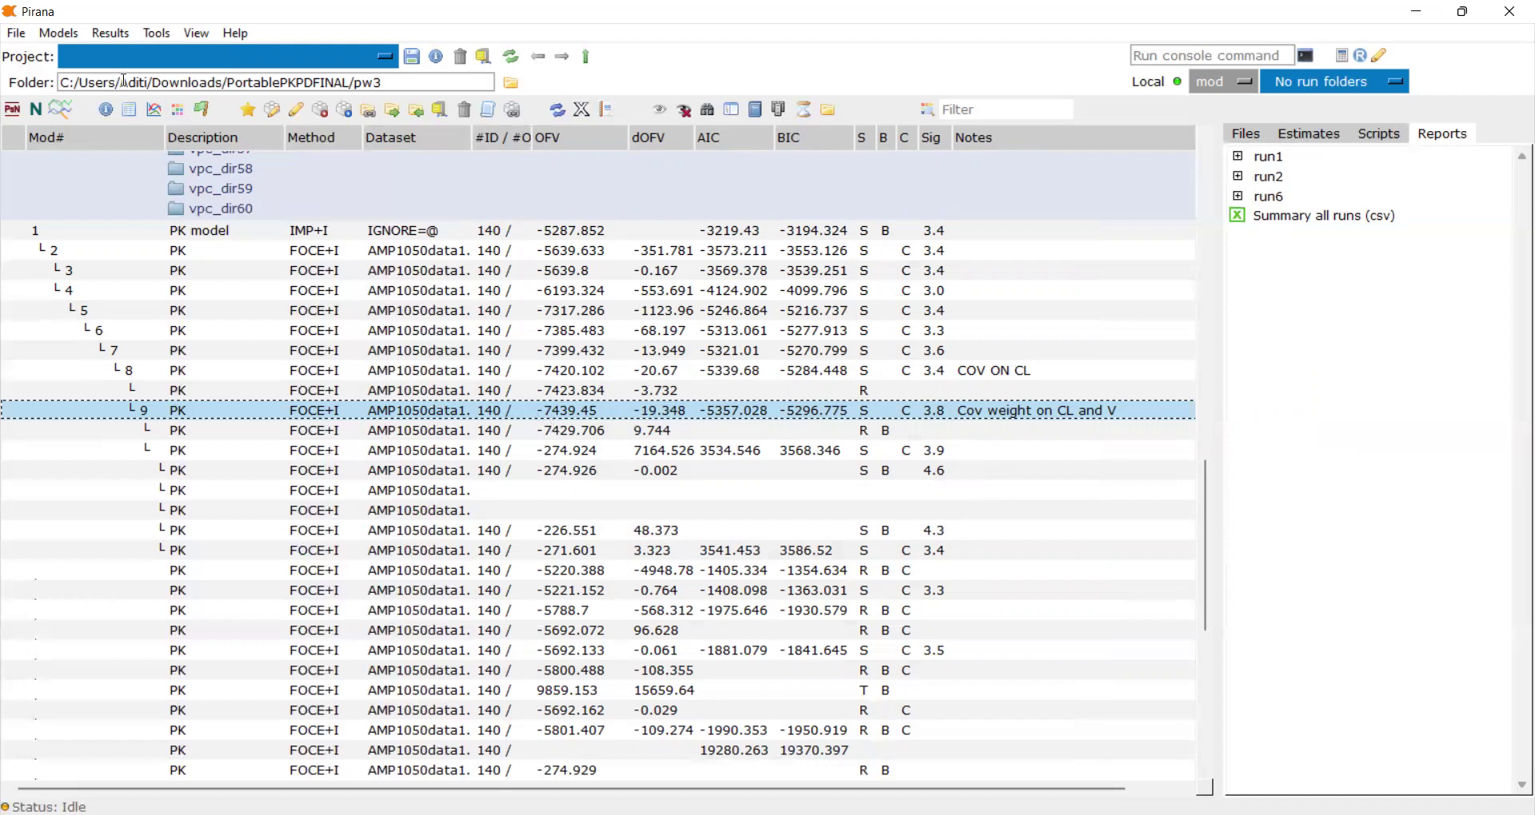
{"action": "left_click", "coordinate": [58, 114]}
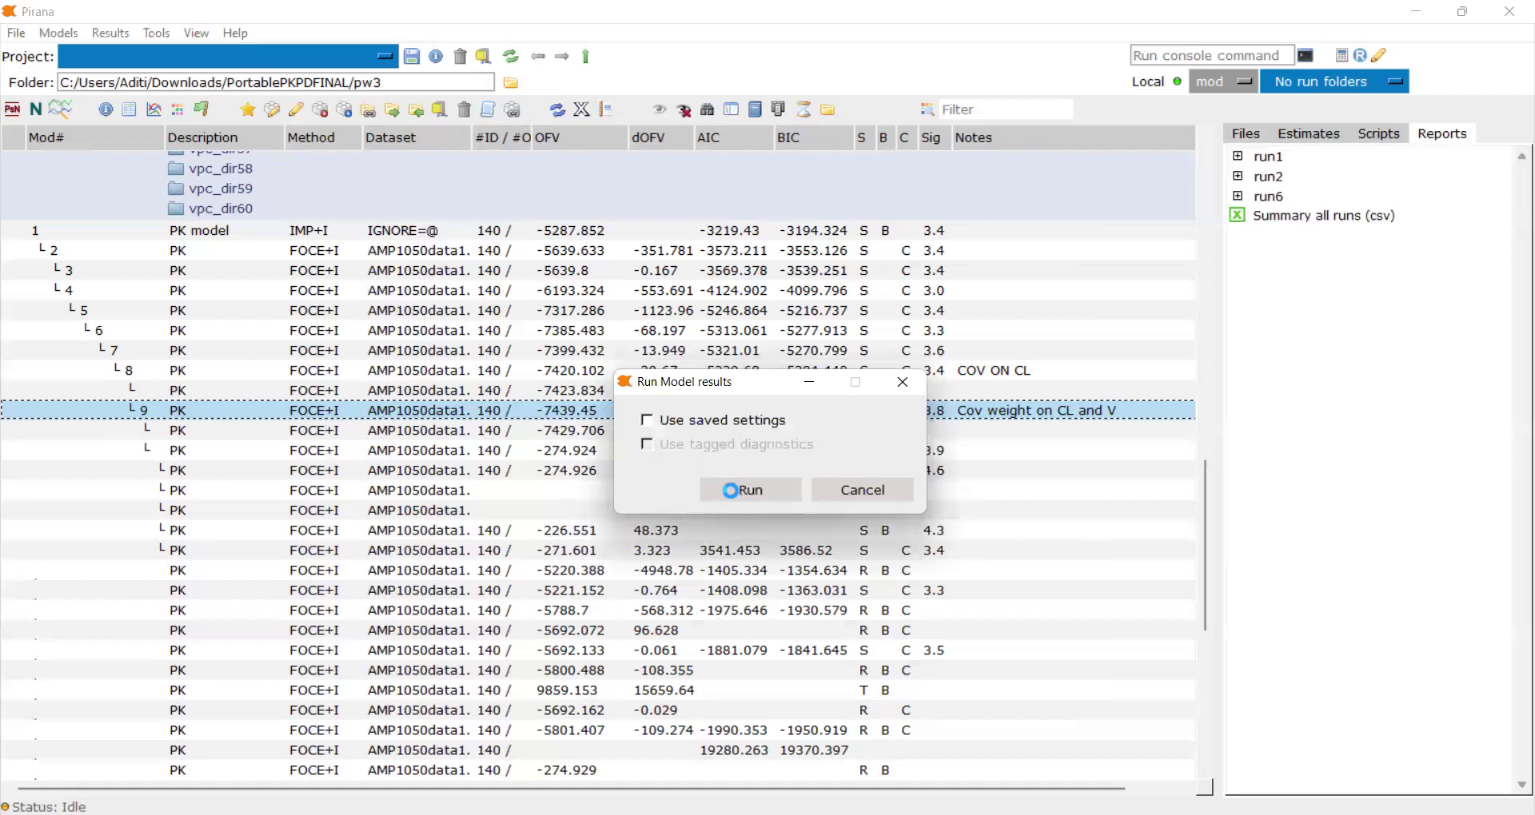
{"action": "left_click", "coordinate": [729, 490]}
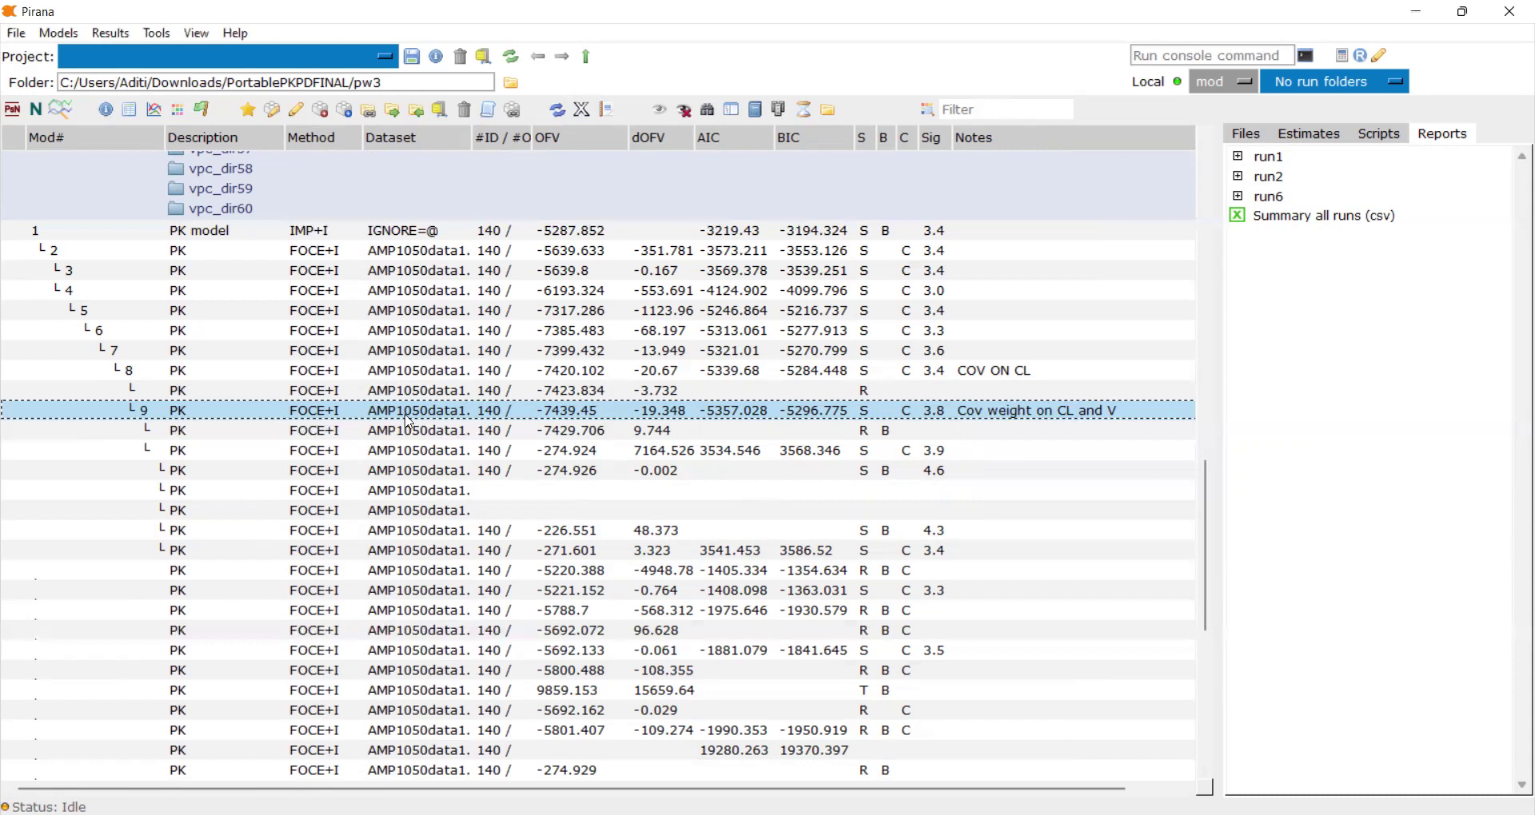
{"action": "scroll", "coordinate": [465, 437], "scroll_direction": "down", "scroll_amount": 3}
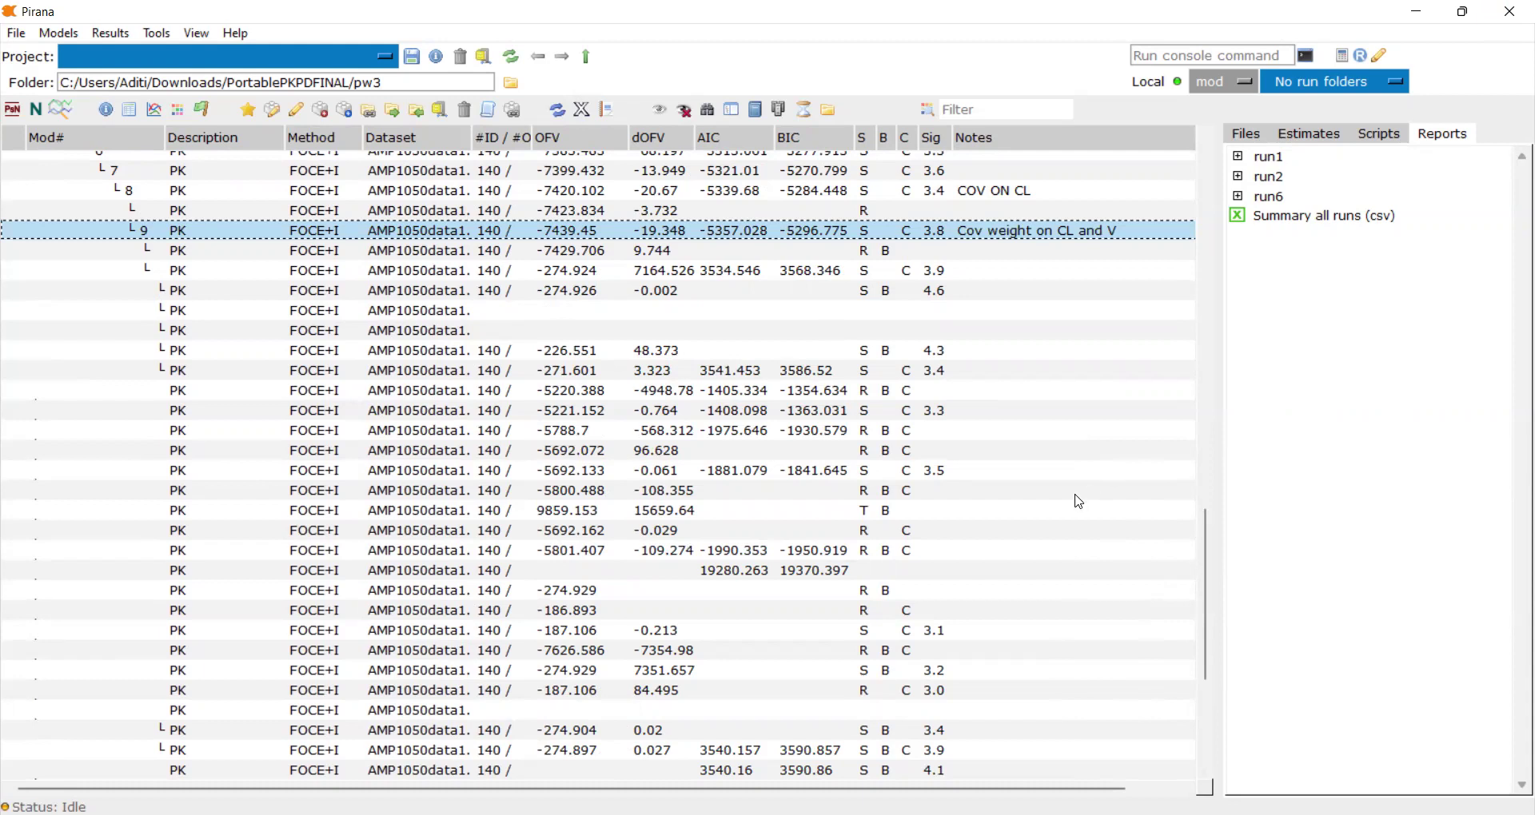
{"action": "scroll", "coordinate": [837, 444], "scroll_direction": "up", "scroll_amount": 4}
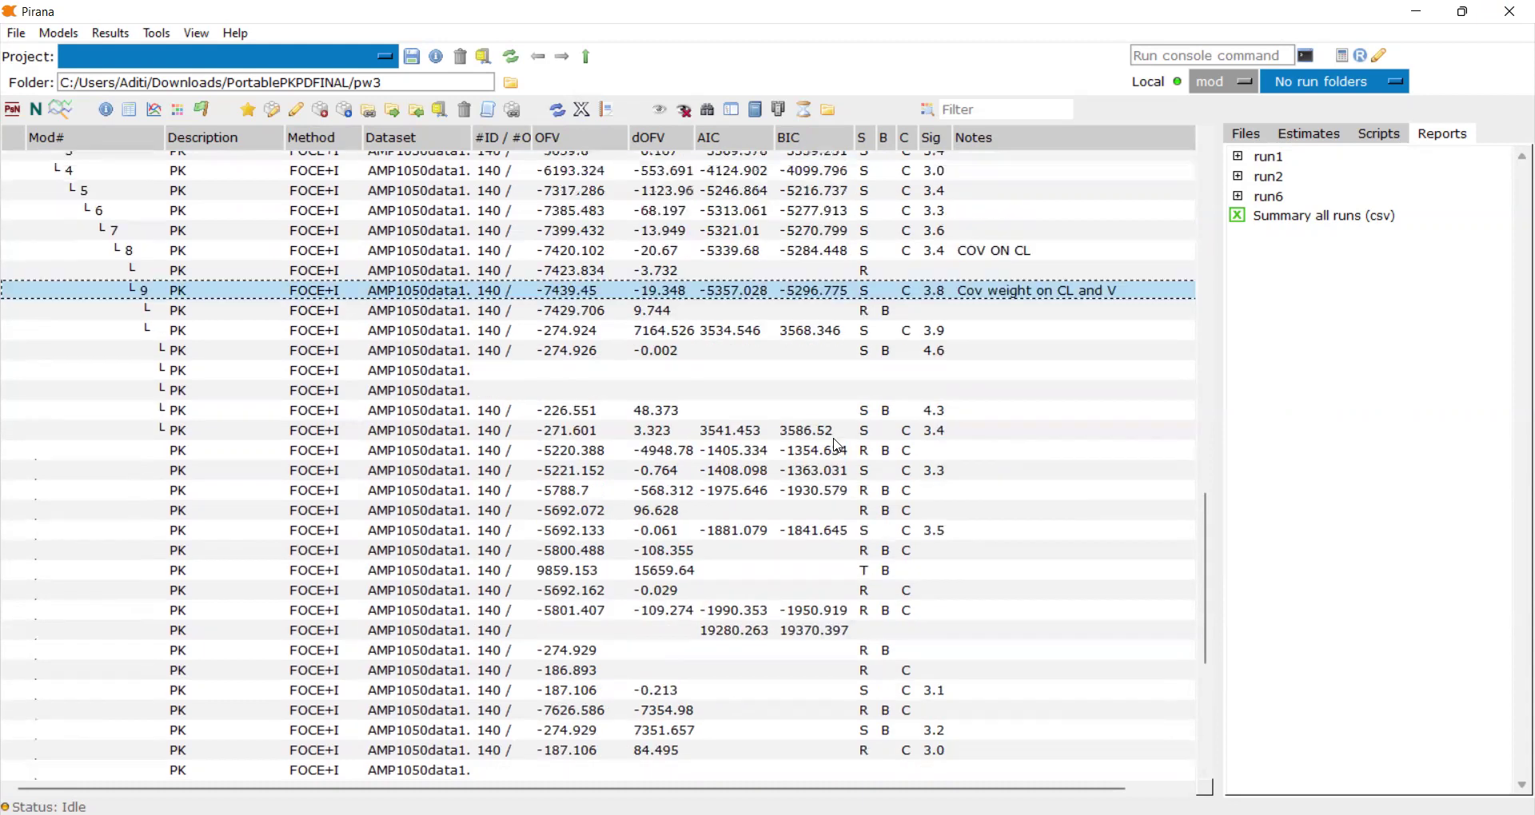
{"action": "scroll", "coordinate": [1042, 365], "scroll_direction": "up", "scroll_amount": 2}
{"action": "scroll", "coordinate": [1041, 363], "scroll_direction": "down", "scroll_amount": 3}
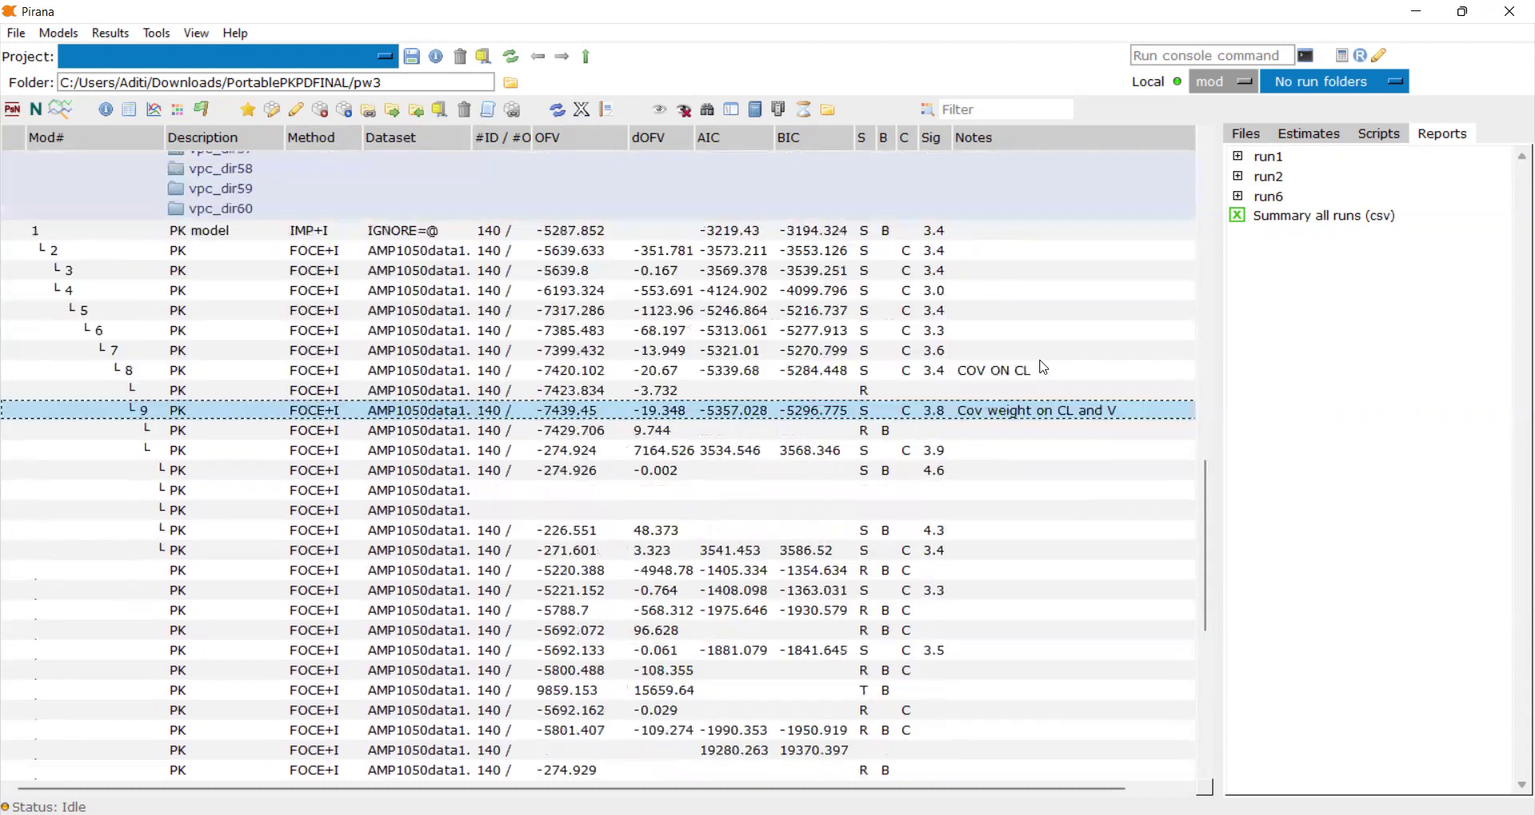